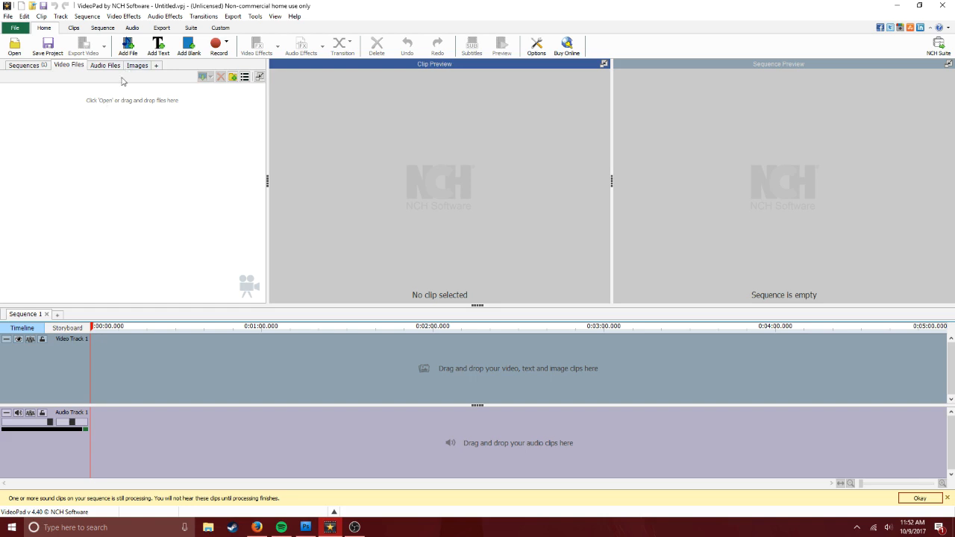
# Switch to OBS, look through the list of capture sources, and unmute Desktop Audio in the mixer
pyautogui.click(354, 527)
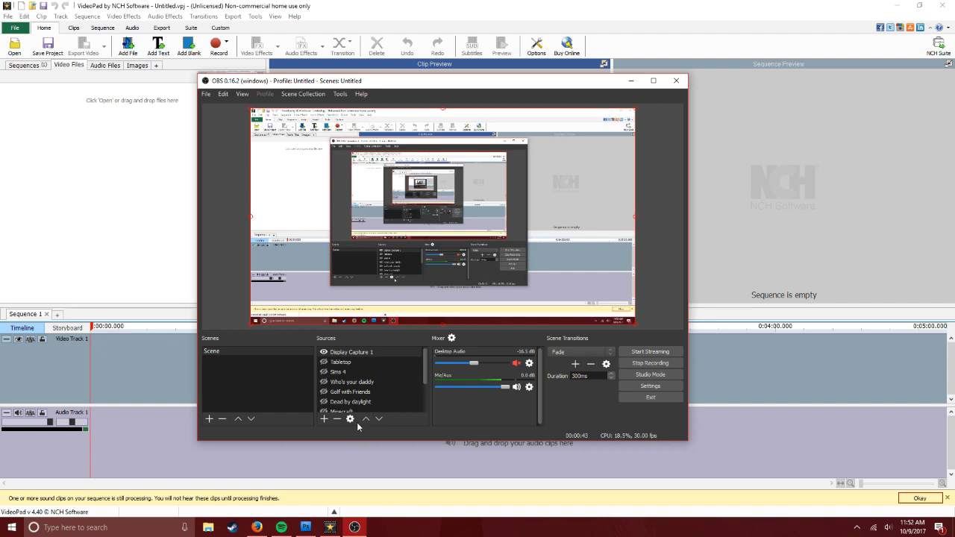
pyautogui.scroll(-3, 409, 374)
pyautogui.scroll(3, 409, 374)
pyautogui.scroll(-3, 411, 369)
pyautogui.scroll(3, 411, 369)
pyautogui.click(516, 364)
pyautogui.click(324, 419)
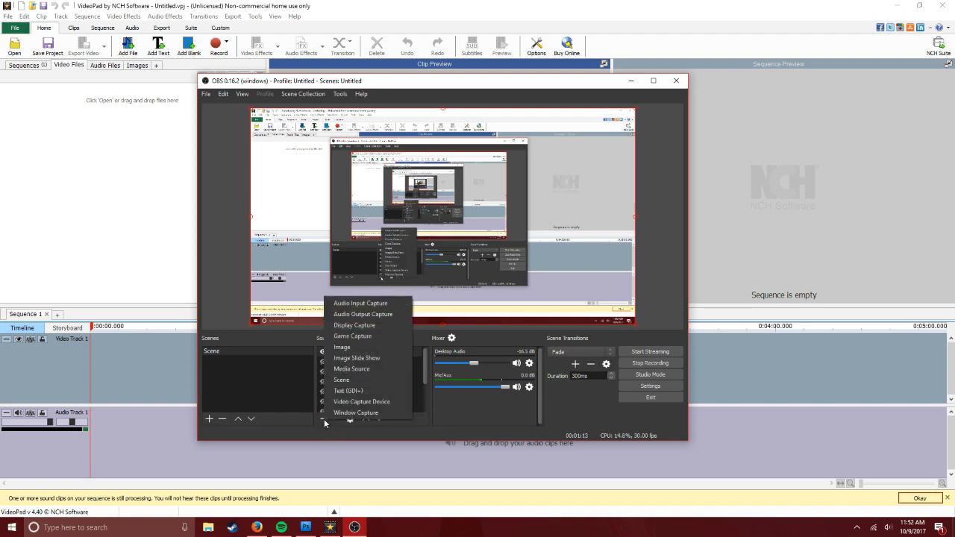
pyautogui.click(389, 414)
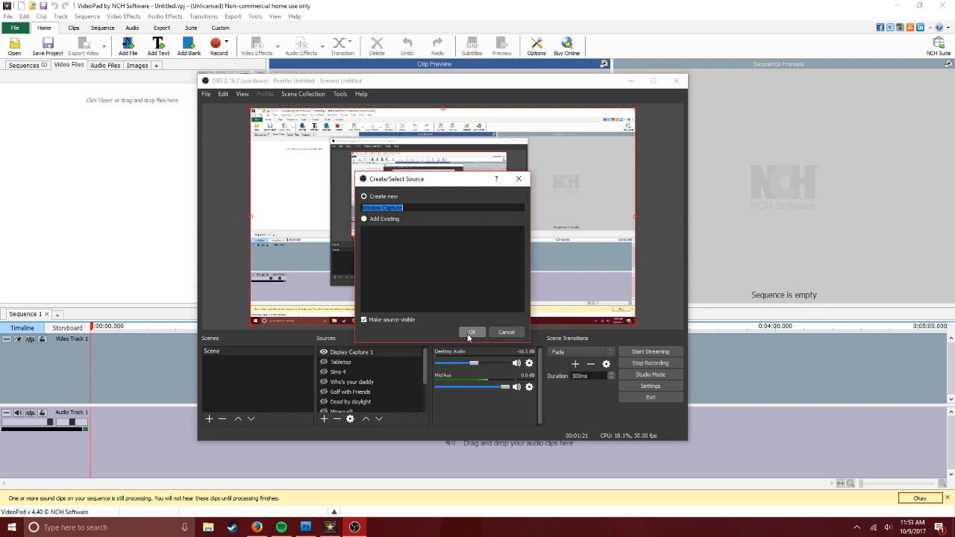
pyautogui.click(496, 333)
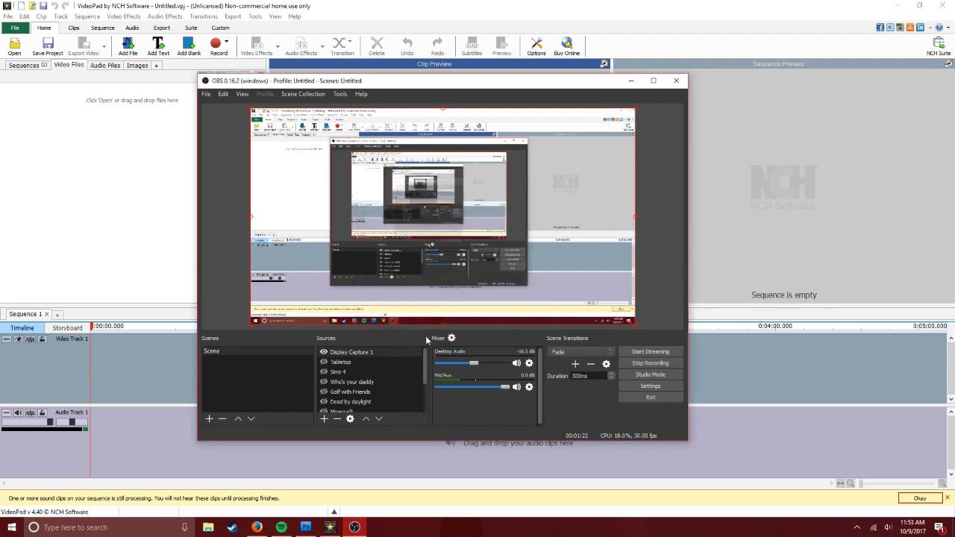
# Add a new Display Capture source to the scene and close its properties without changing them
pyautogui.click(324, 419)
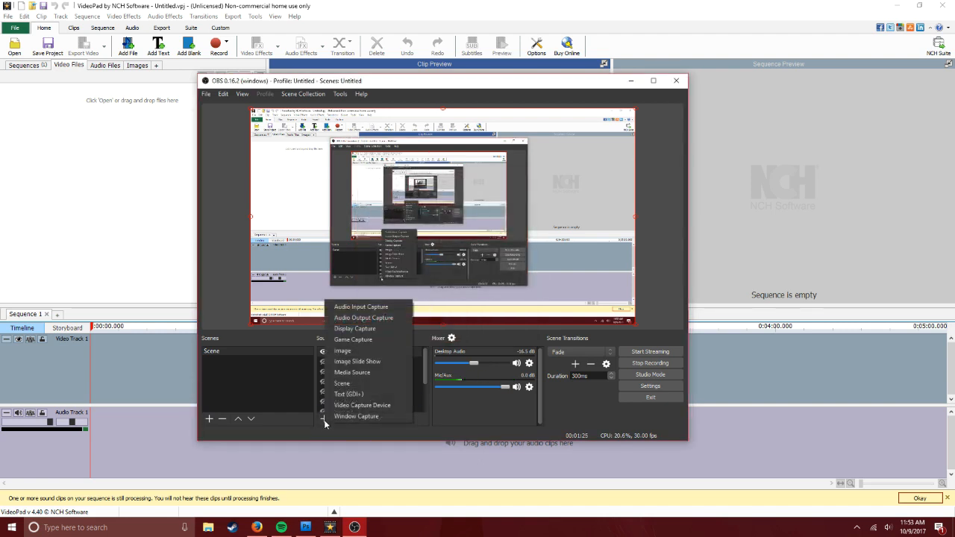
pyautogui.click(373, 333)
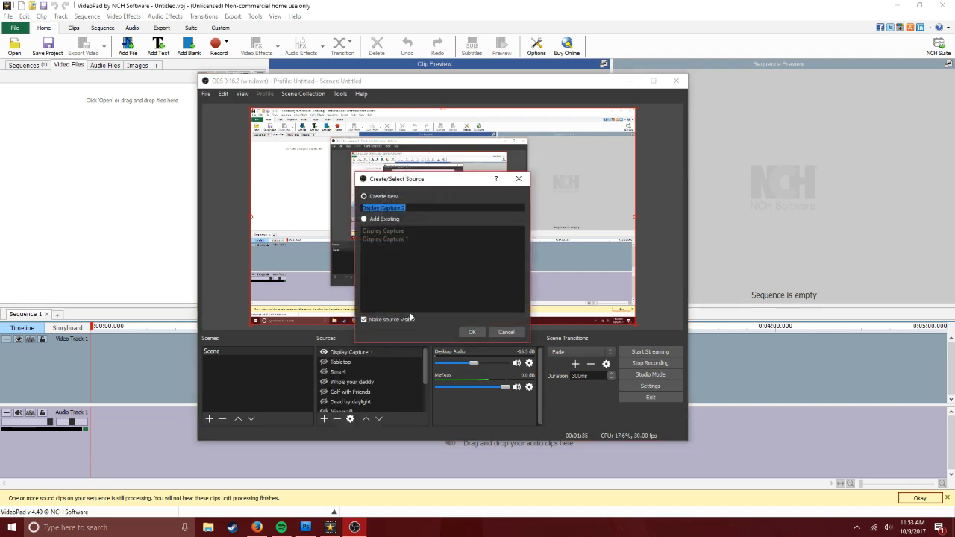
pyautogui.click(471, 332)
pyautogui.click(462, 326)
pyautogui.click(463, 331)
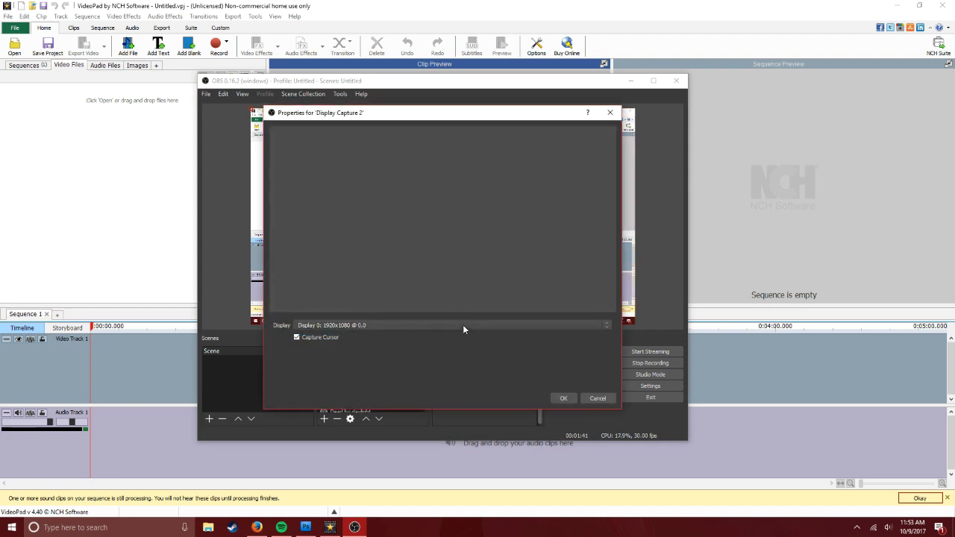
pyautogui.click(610, 112)
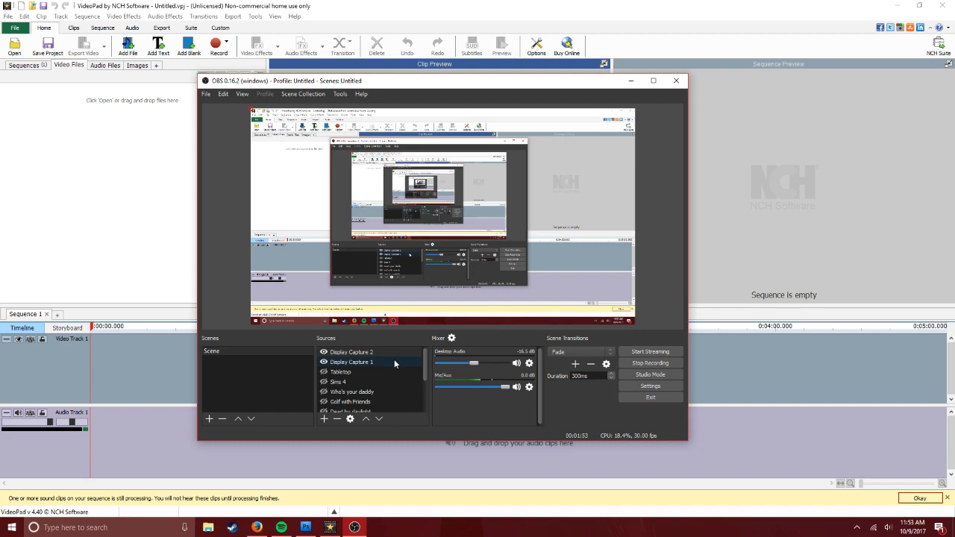
# Remove the Display Capture 2 source from the scene and confirm the removal
pyautogui.click(369, 353)
pyautogui.click(337, 419)
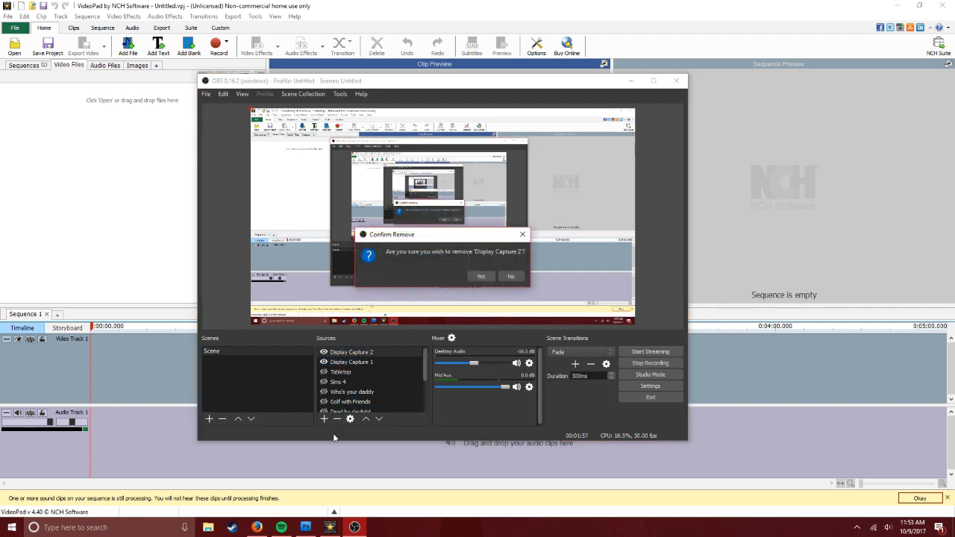
pyautogui.click(482, 277)
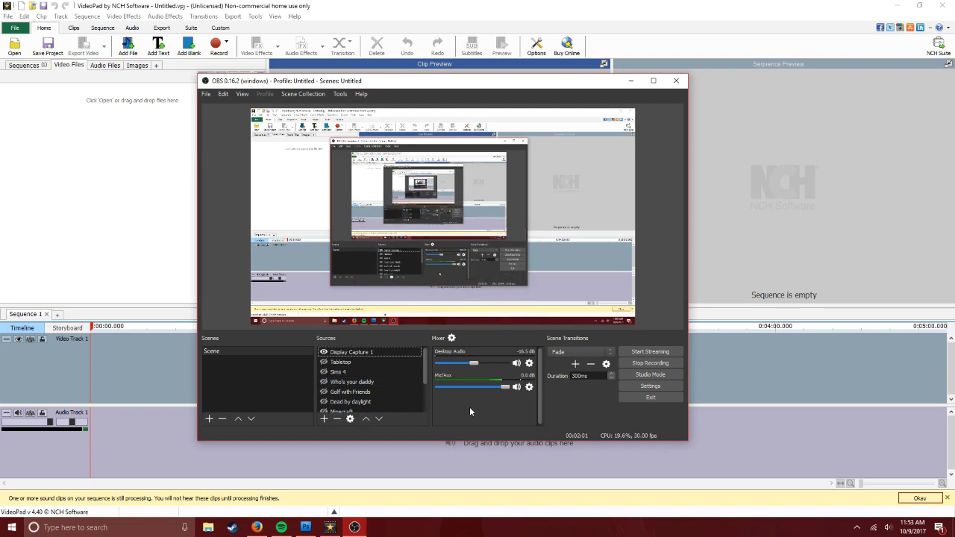
# Set the recording file path in the OBS output settings to the Edit folder inside Videos
pyautogui.click(646, 385)
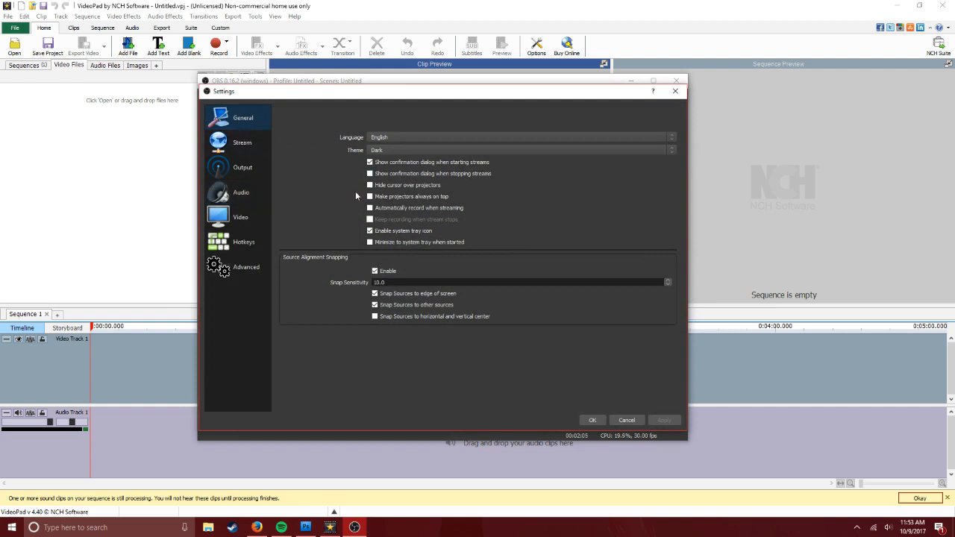
pyautogui.click(244, 174)
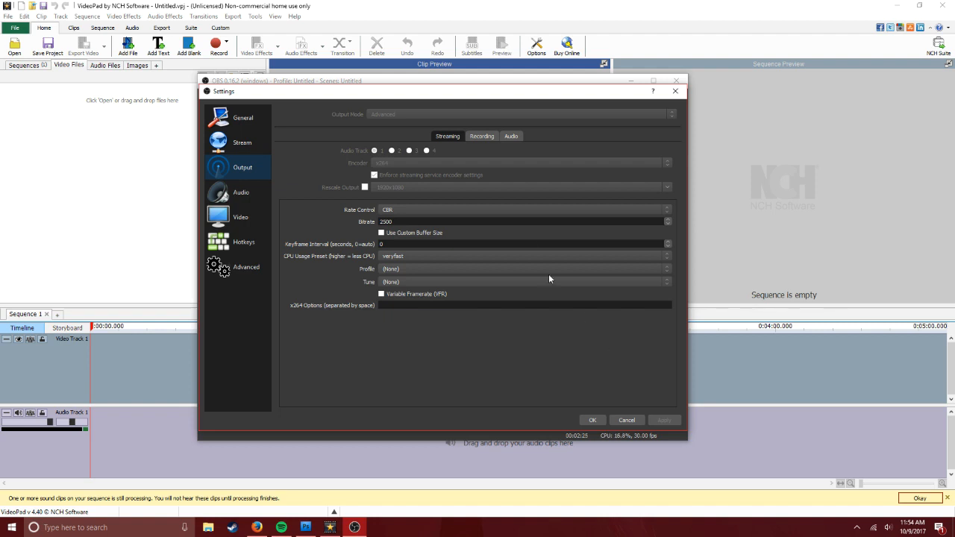
pyautogui.click(480, 138)
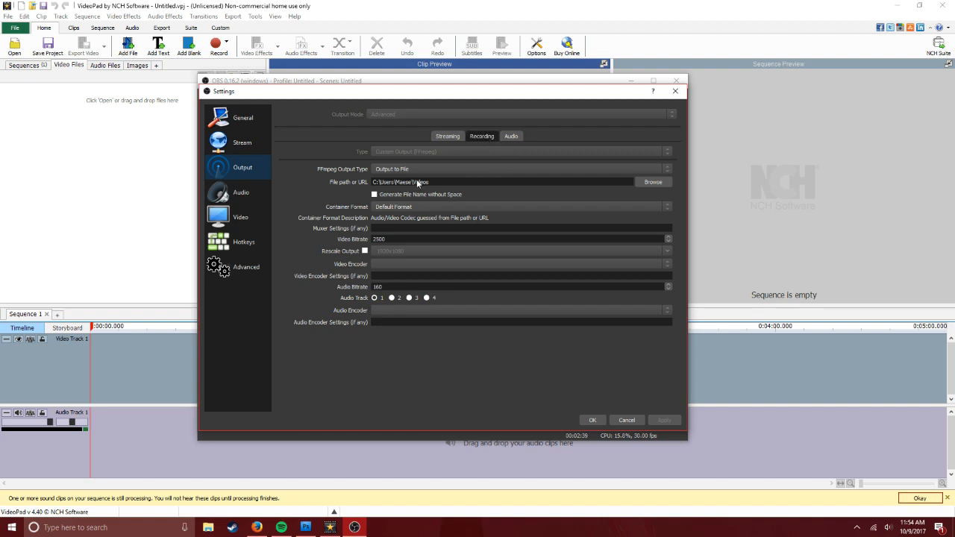
pyautogui.click(653, 182)
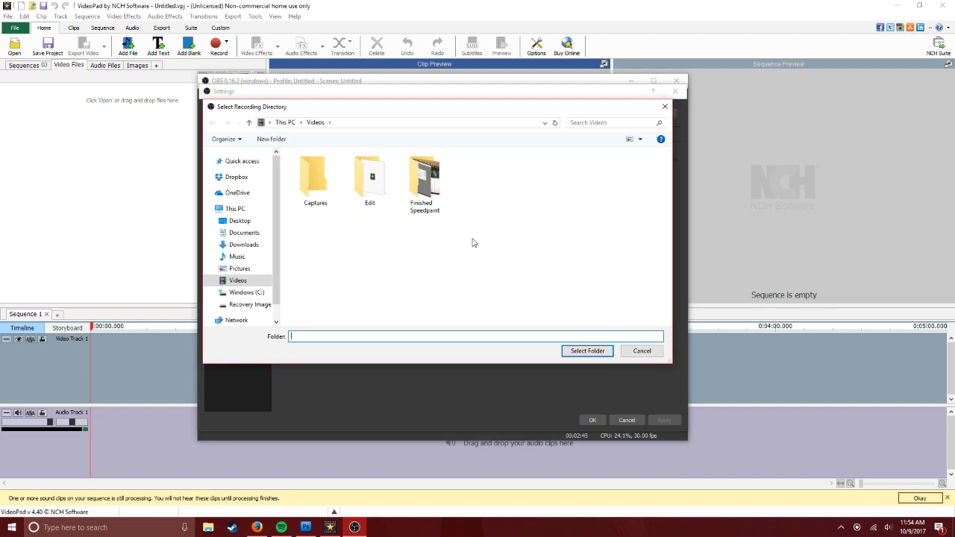
pyautogui.doubleClick(378, 199)
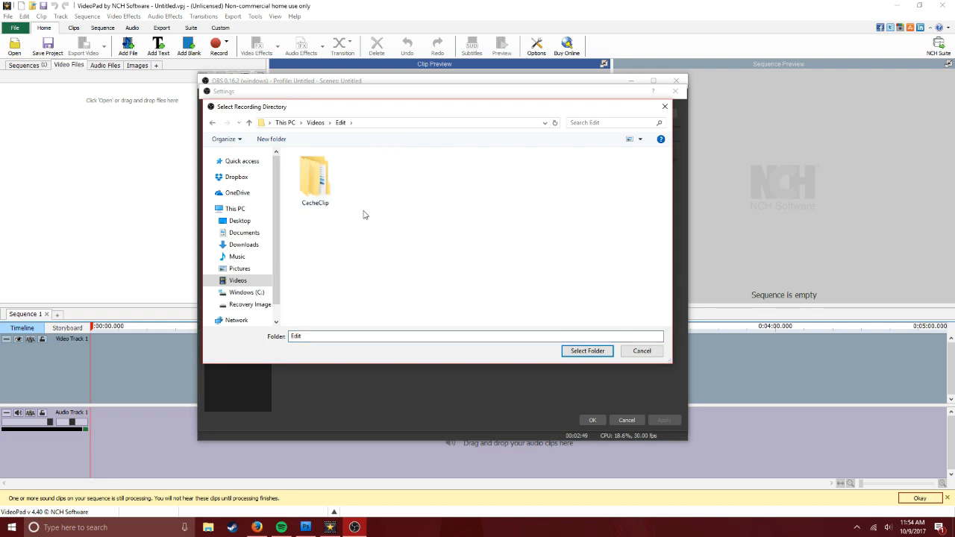
pyautogui.click(587, 351)
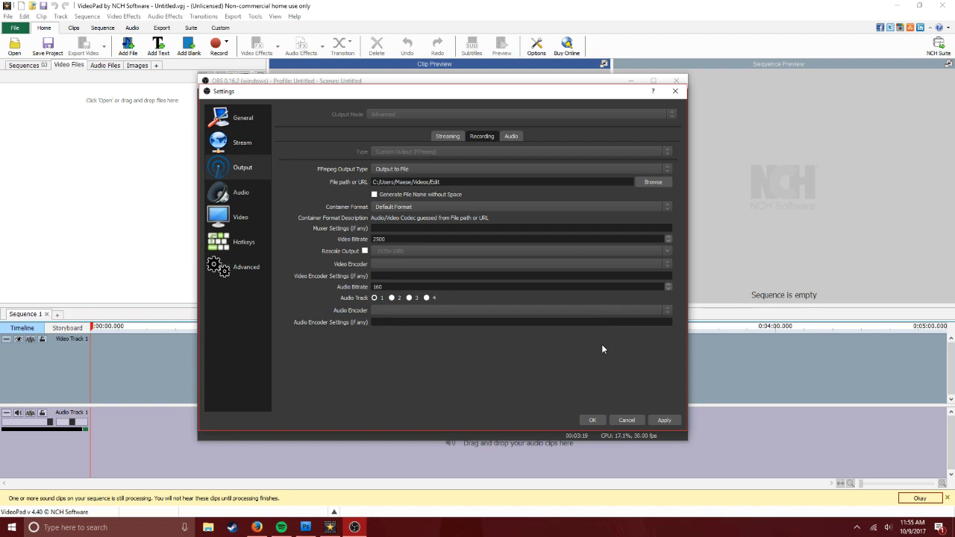
# Examine the output settings for streaming, audio and recording, plus the general, audio and video settings
pyautogui.hotkey('ctrl', 'shift', 'Tab')
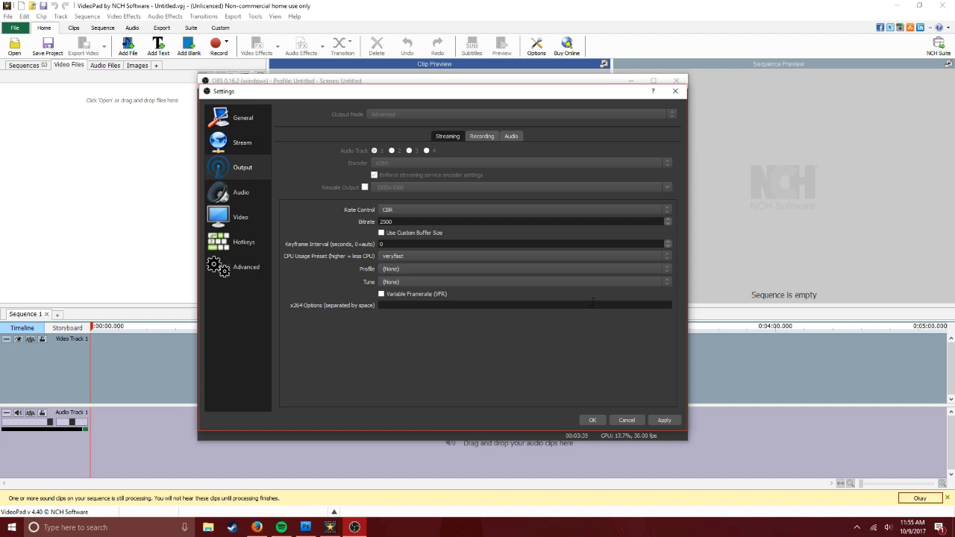
pyautogui.click(514, 138)
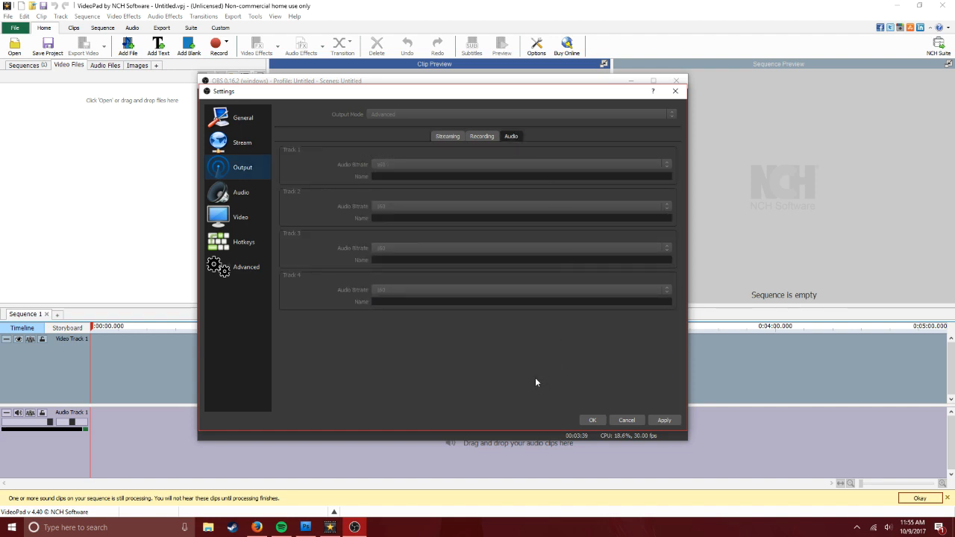
pyautogui.click(484, 137)
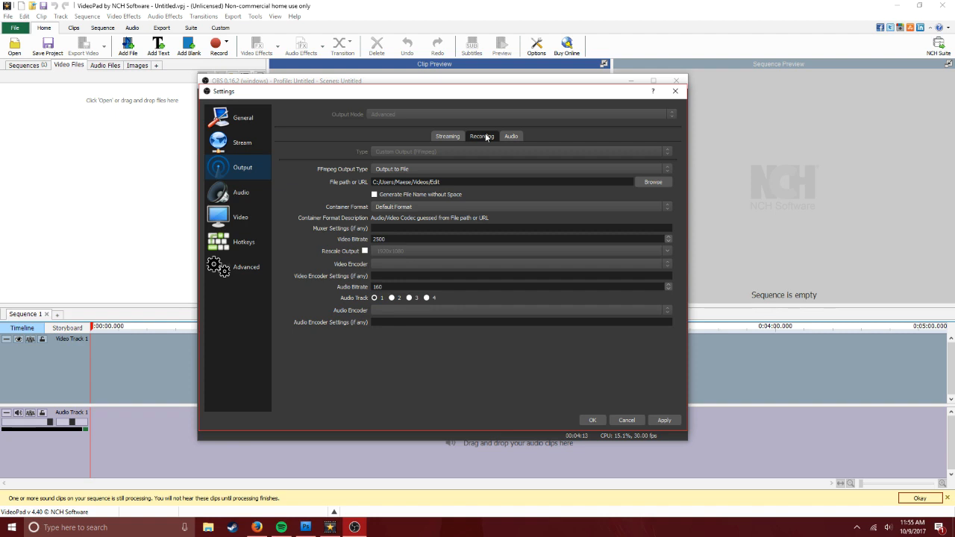
pyautogui.click(238, 193)
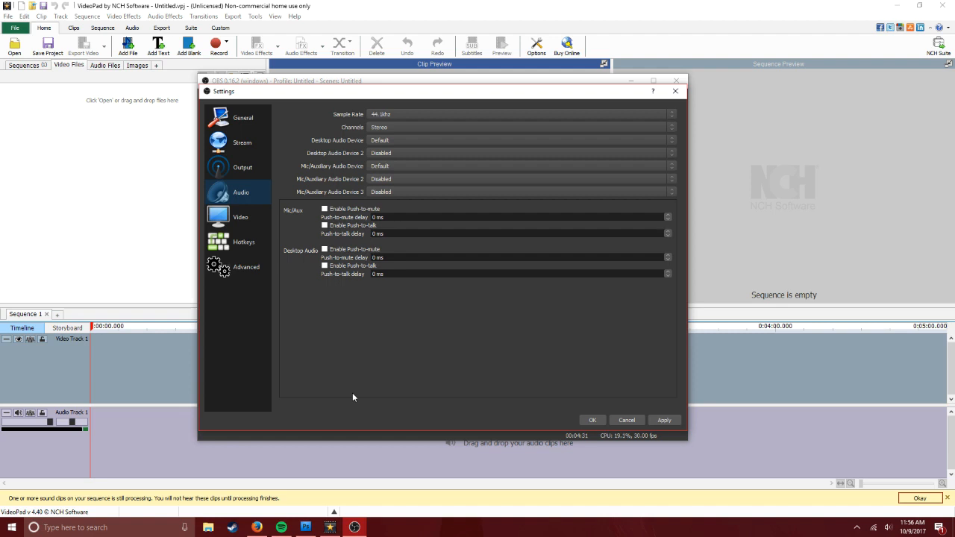
pyautogui.click(246, 119)
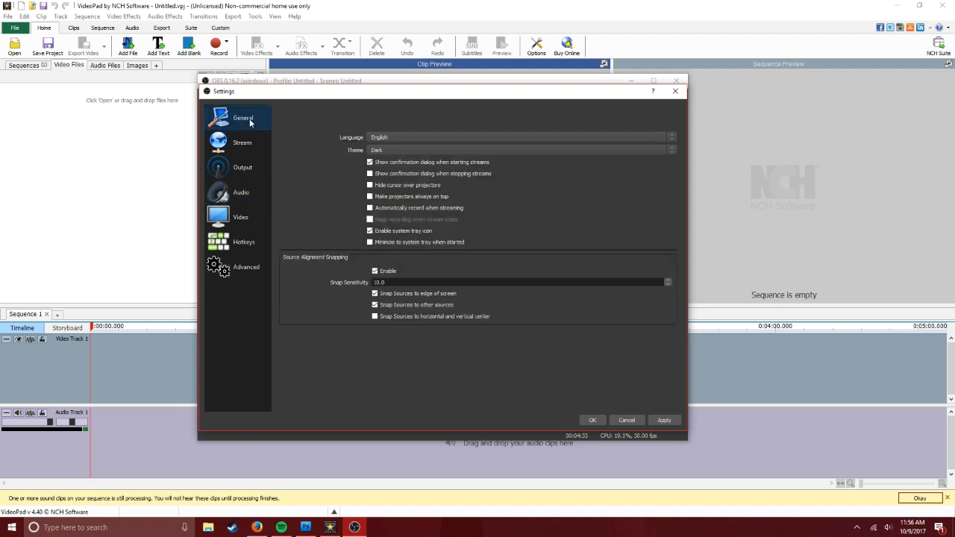
pyautogui.click(247, 215)
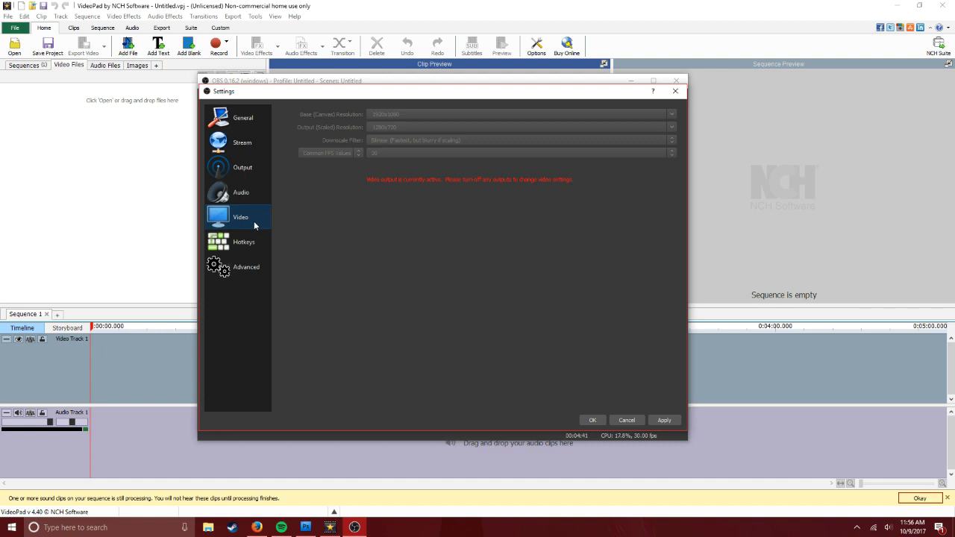
pyautogui.click(243, 199)
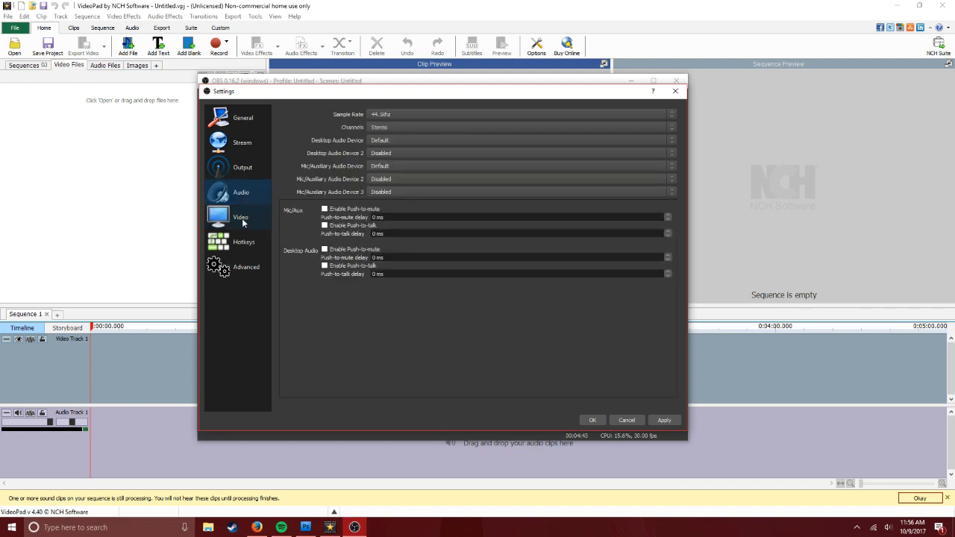
pyautogui.click(239, 219)
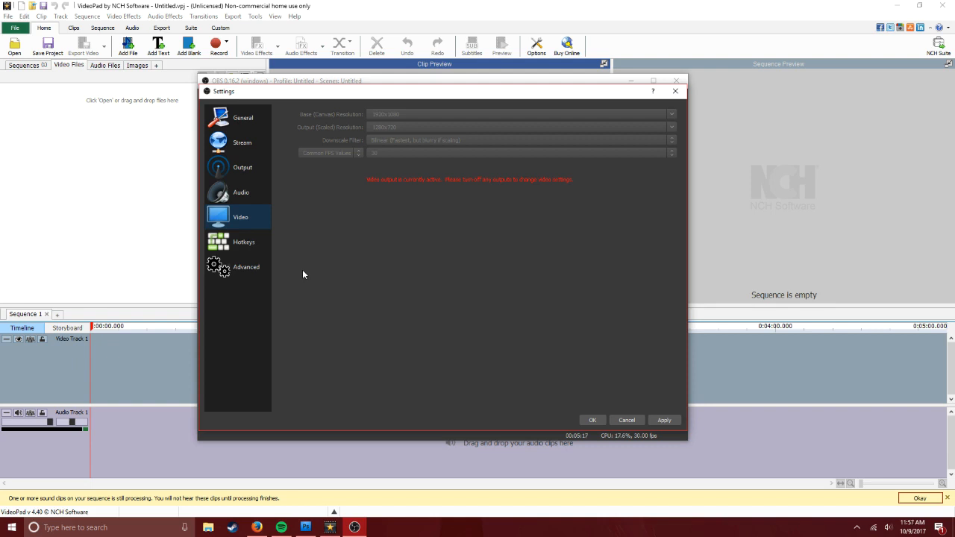
# Examine the hotkey, advanced and stream settings, including the stream type choices, and close the settings without saving
pyautogui.click(226, 246)
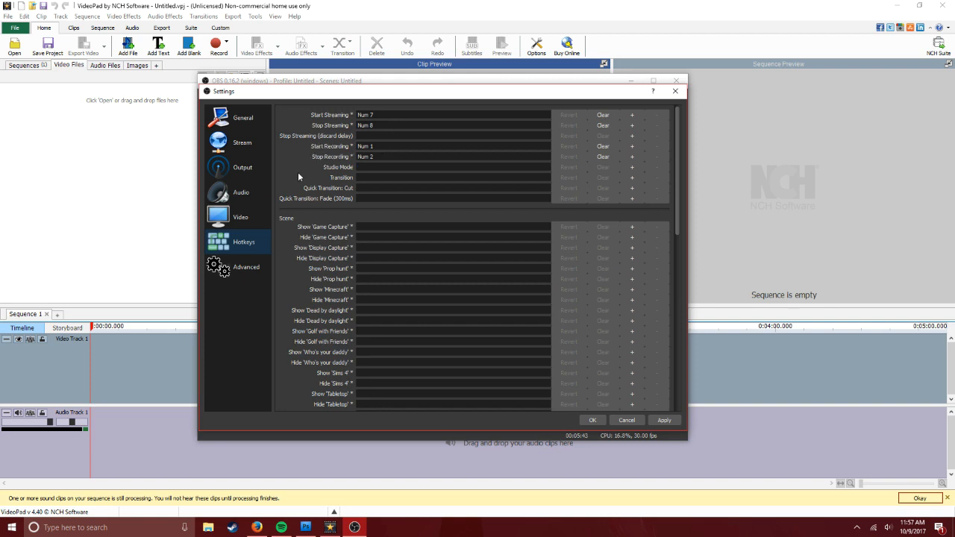
pyautogui.click(250, 273)
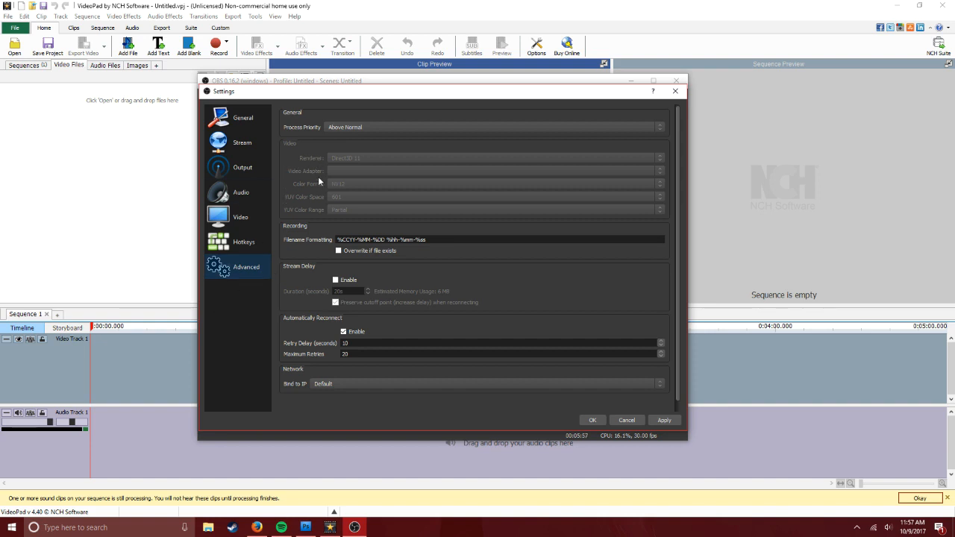
pyautogui.scroll(-1, 482, 259)
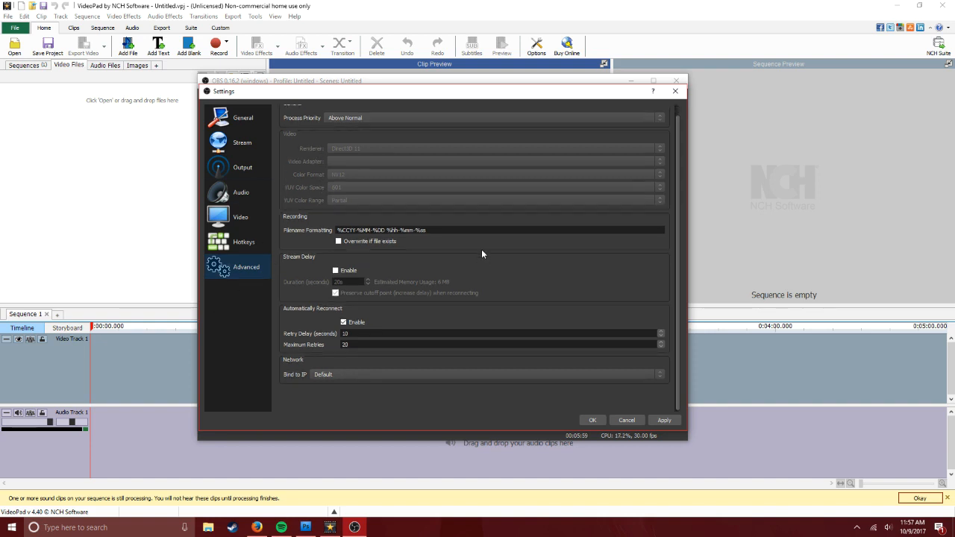
pyautogui.scroll(1, 482, 253)
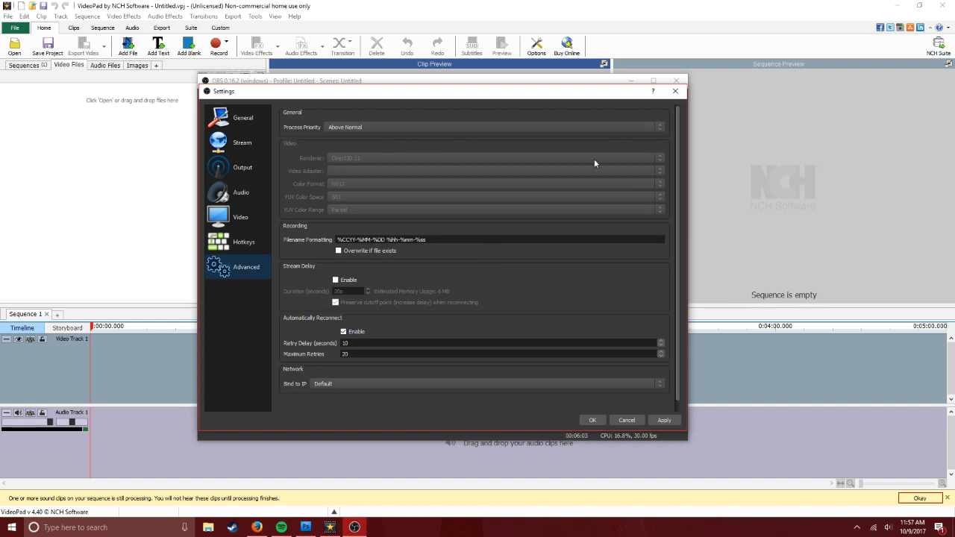
pyautogui.click(259, 148)
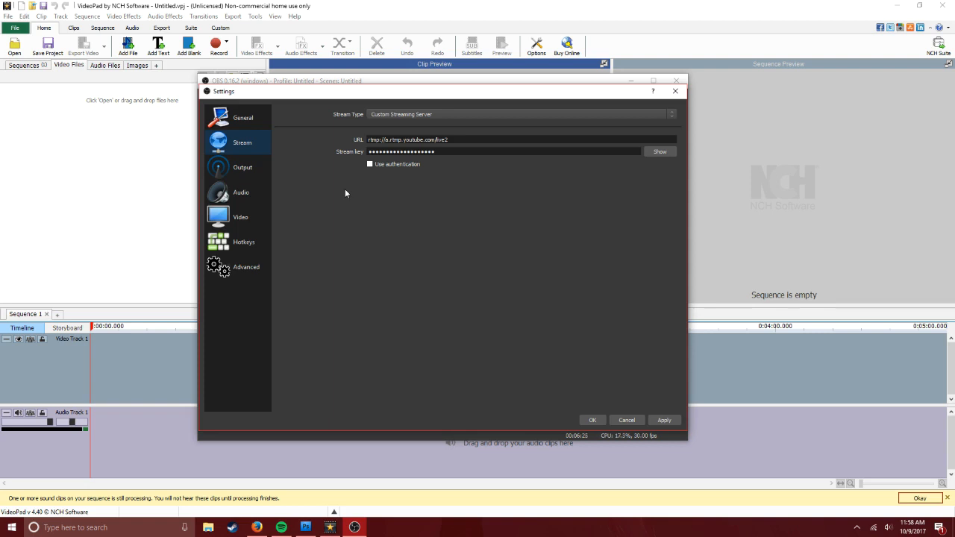
pyautogui.click(401, 115)
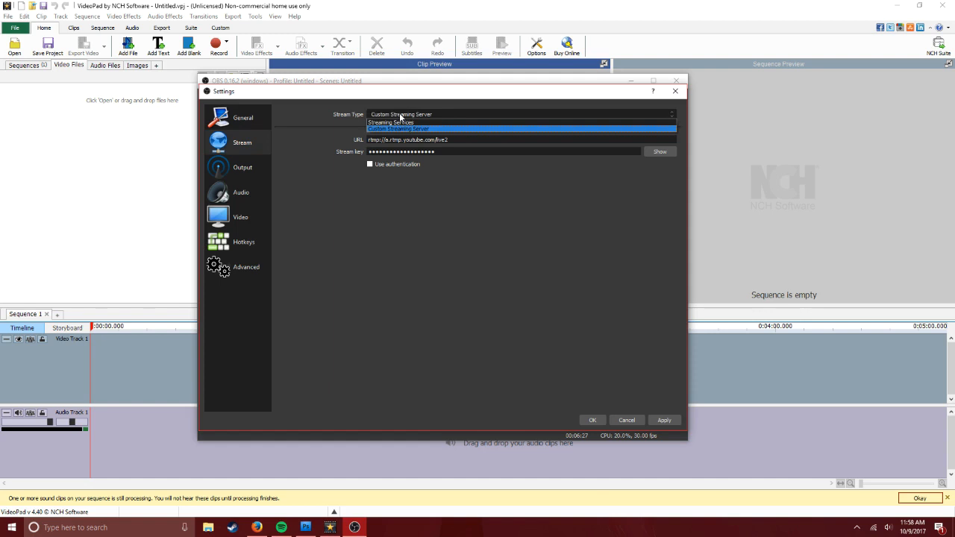
pyautogui.click(466, 113)
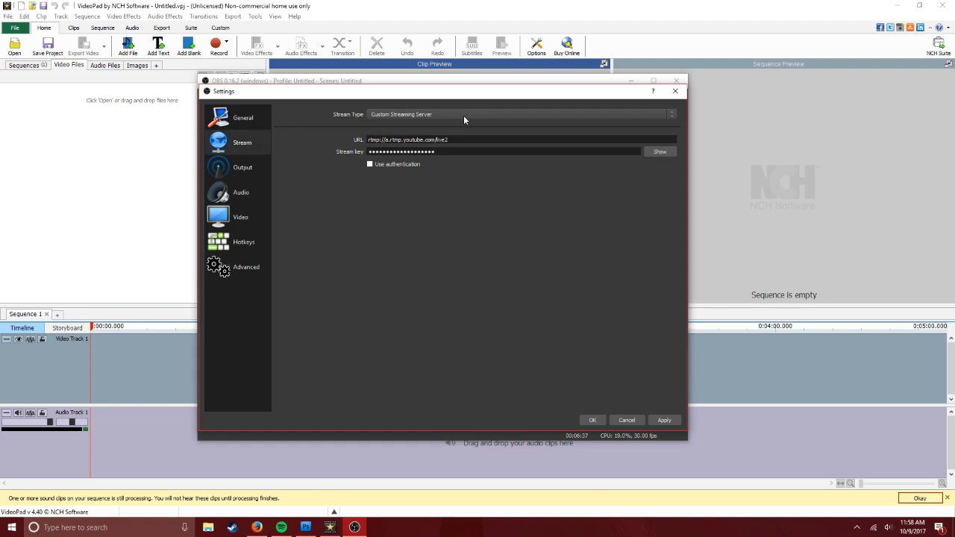
pyautogui.click(626, 421)
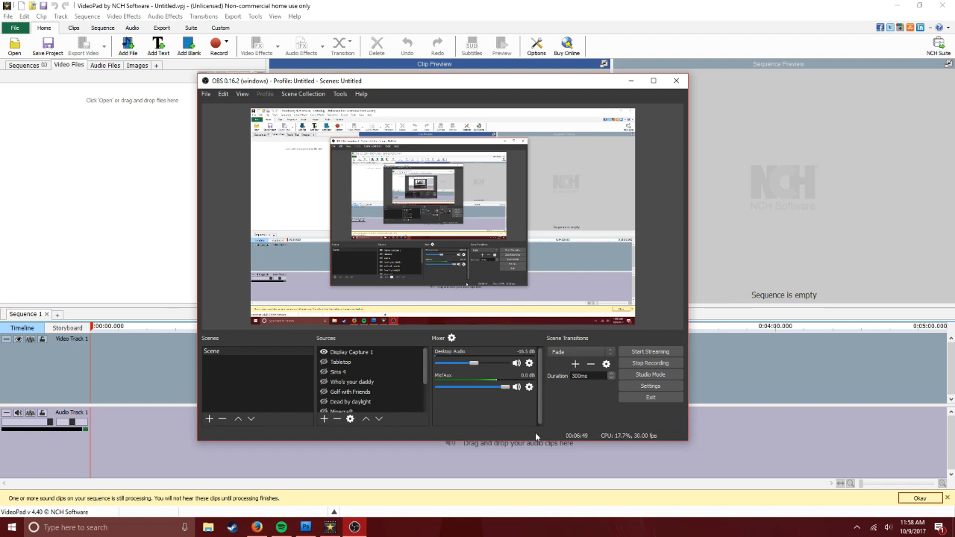
# Minimize OBS to return to VideoPad and dismiss the notice about sound clips still processing
pyautogui.click(629, 81)
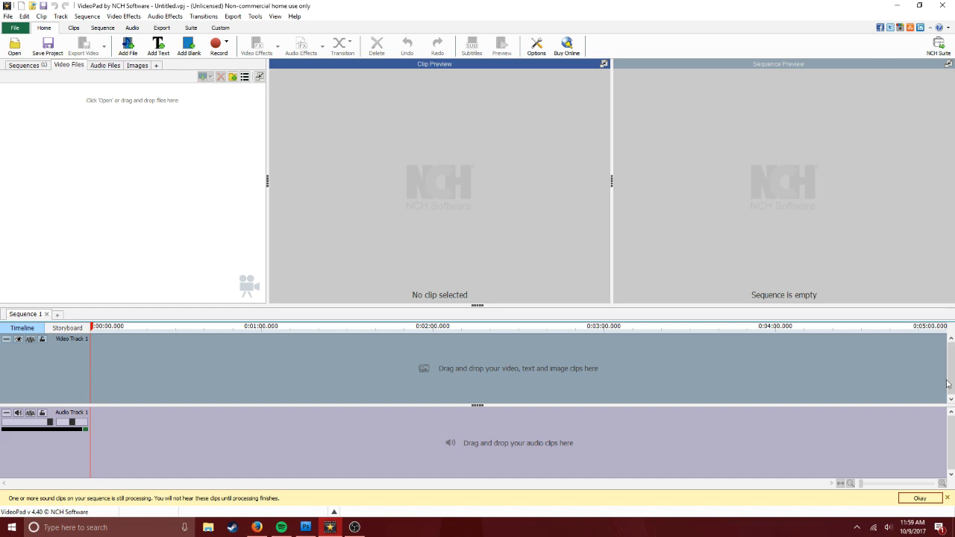
pyautogui.click(947, 497)
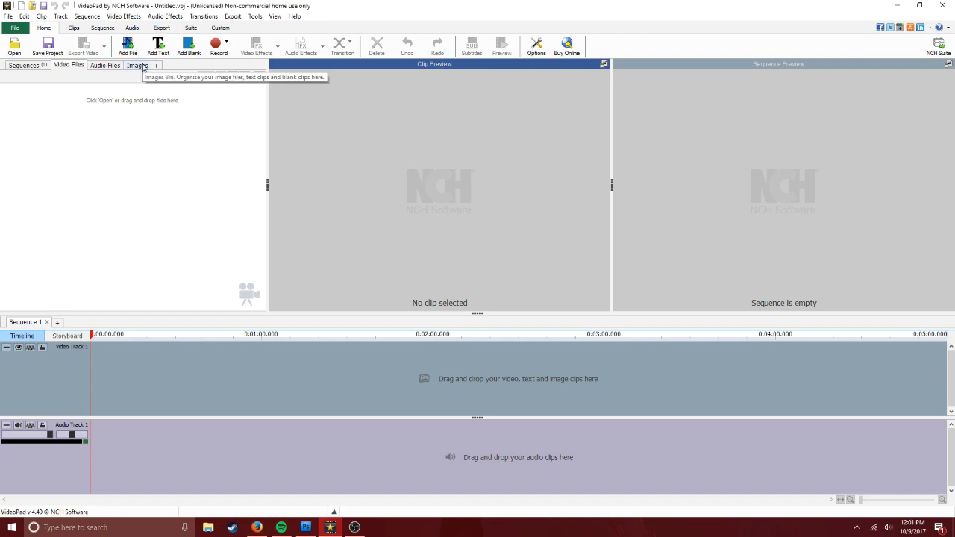
# Import the Untitled video from the Videos folder and place it at the start of Video Track 1
pyautogui.click(129, 49)
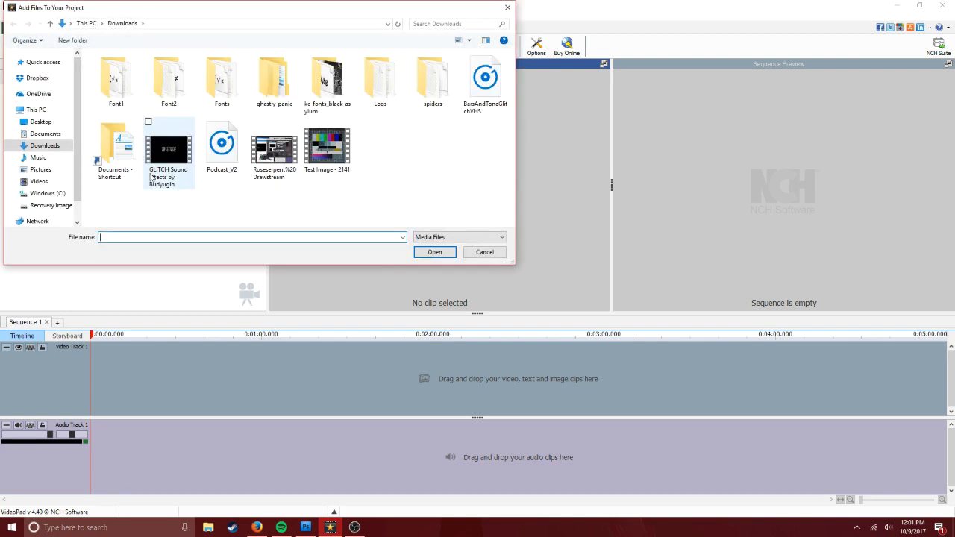
pyautogui.click(41, 182)
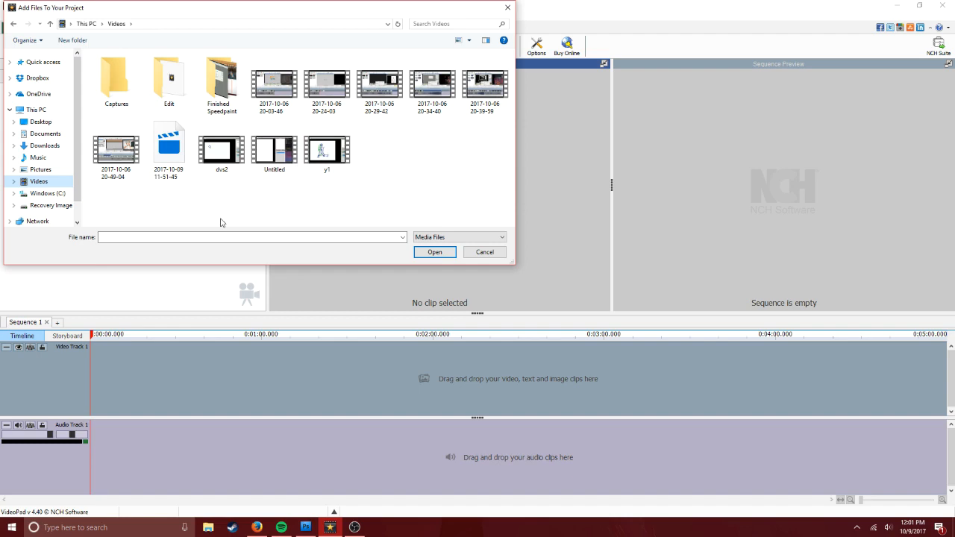
pyautogui.doubleClick(273, 165)
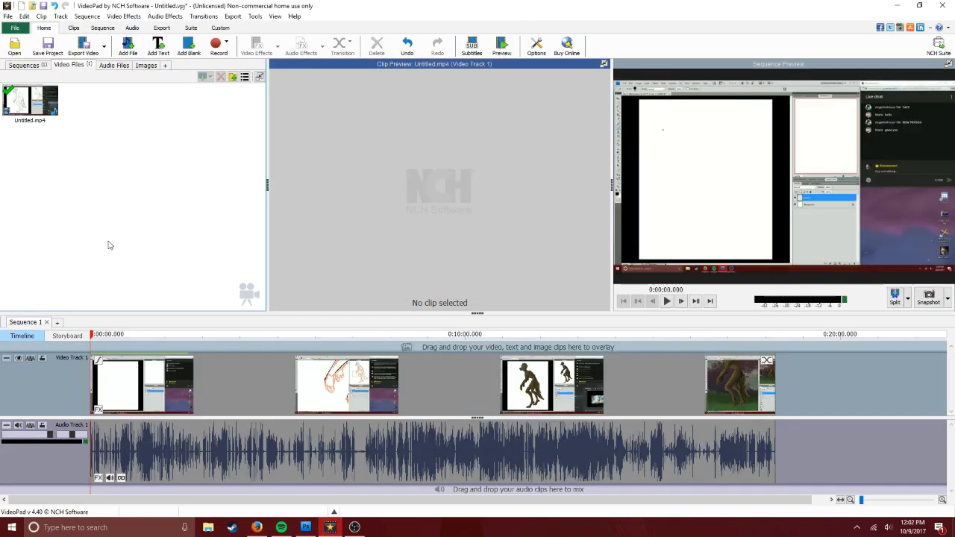
pyautogui.moveTo(57, 100)
pyautogui.mouseDown()
pyautogui.moveTo(298, 436)
pyautogui.moveTo(272, 424)
pyautogui.moveTo(112, 132)
pyautogui.mouseUp()
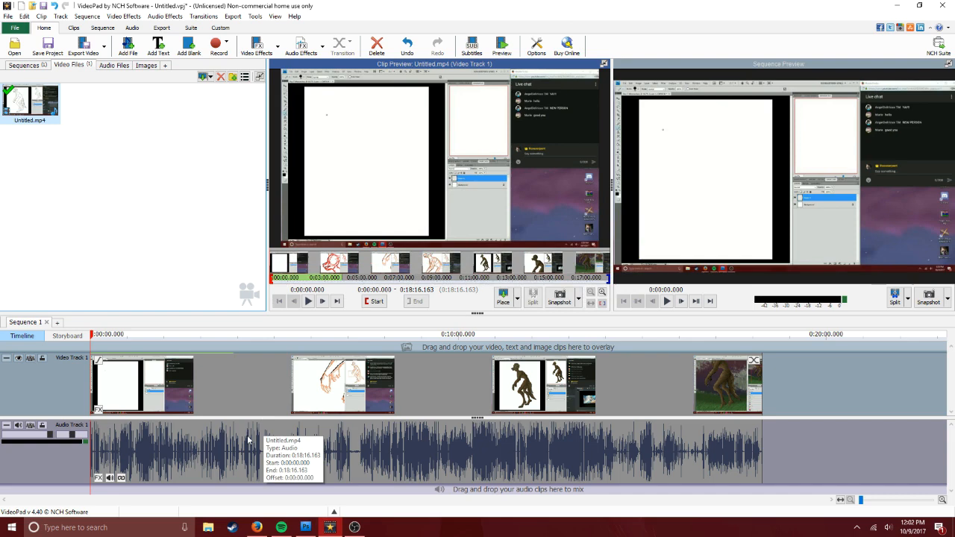
# Unlink the original audio from the Untitled.mp4 video clip and delete it from Audio Track 1
pyautogui.click(270, 441)
pyautogui.rightClick(270, 438)
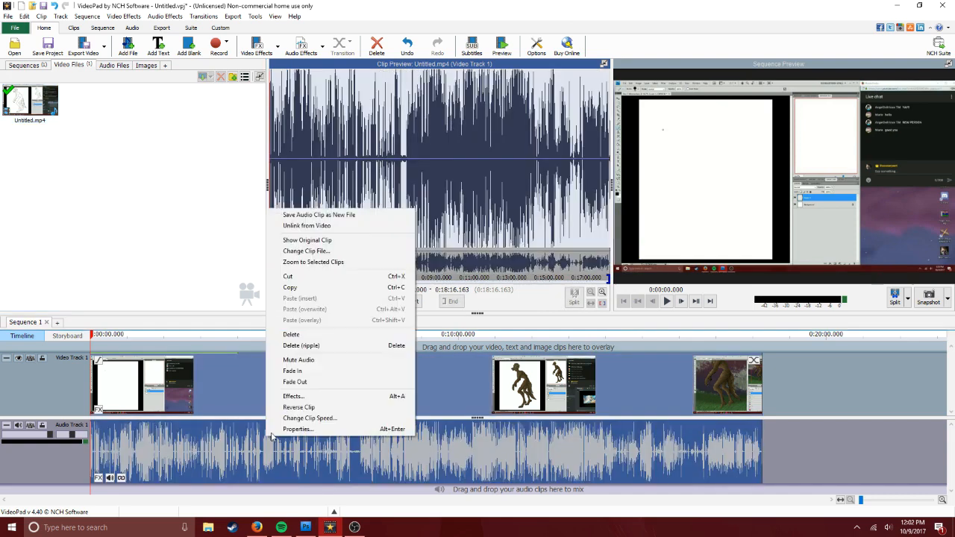
pyautogui.click(299, 228)
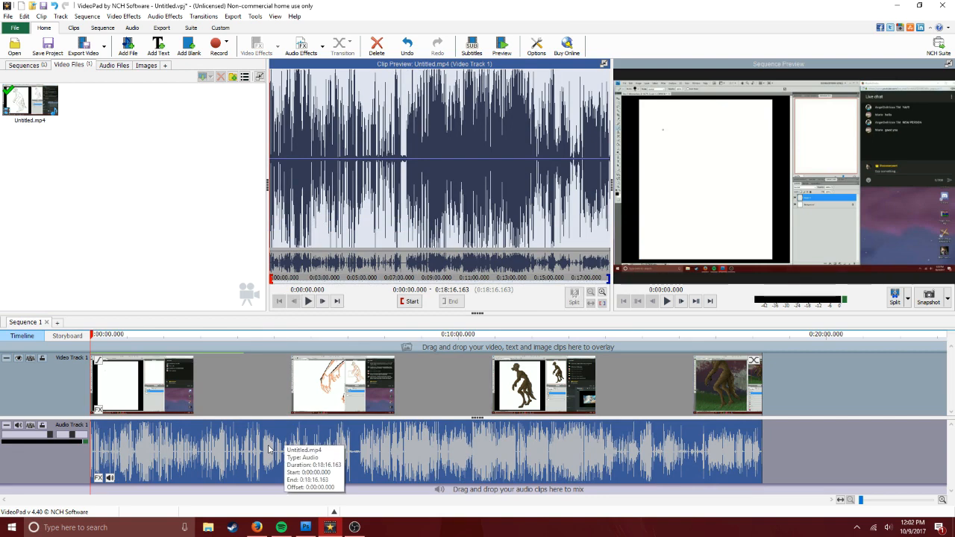
pyautogui.press('Delete')
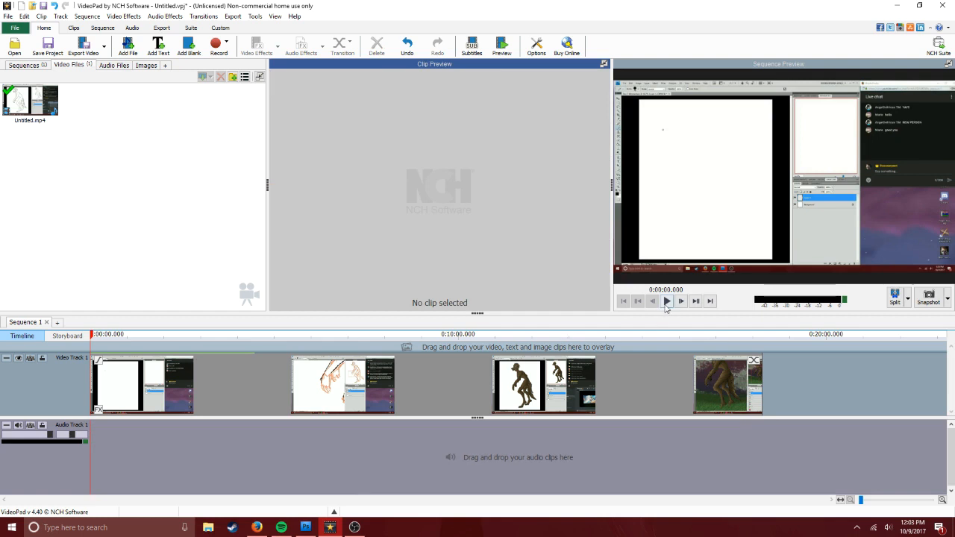
# Dismiss the WavePad offer and bring the whole video clip back into view on the timeline
pyautogui.scroll(2, 810, 360)
pyautogui.scroll(2, 867, 359)
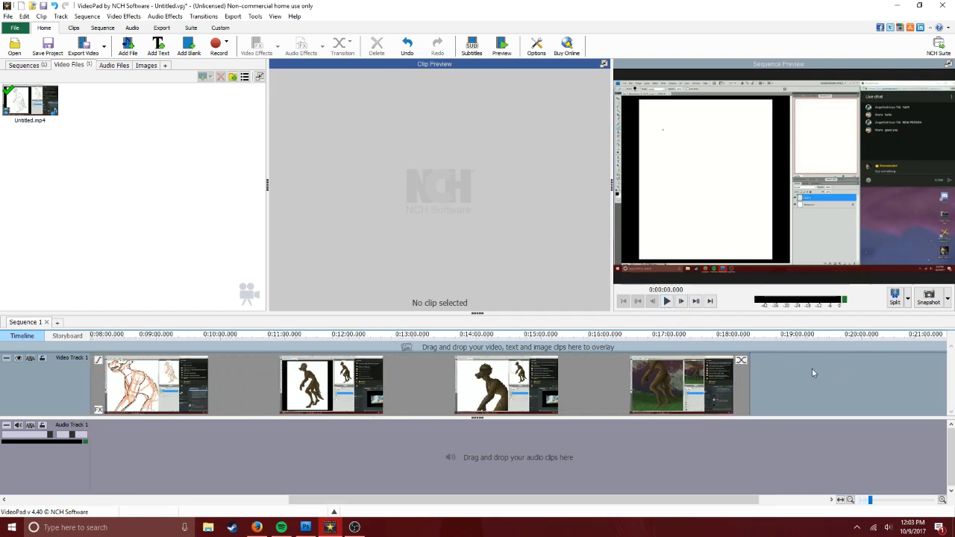
pyautogui.scroll(-2, 742, 349)
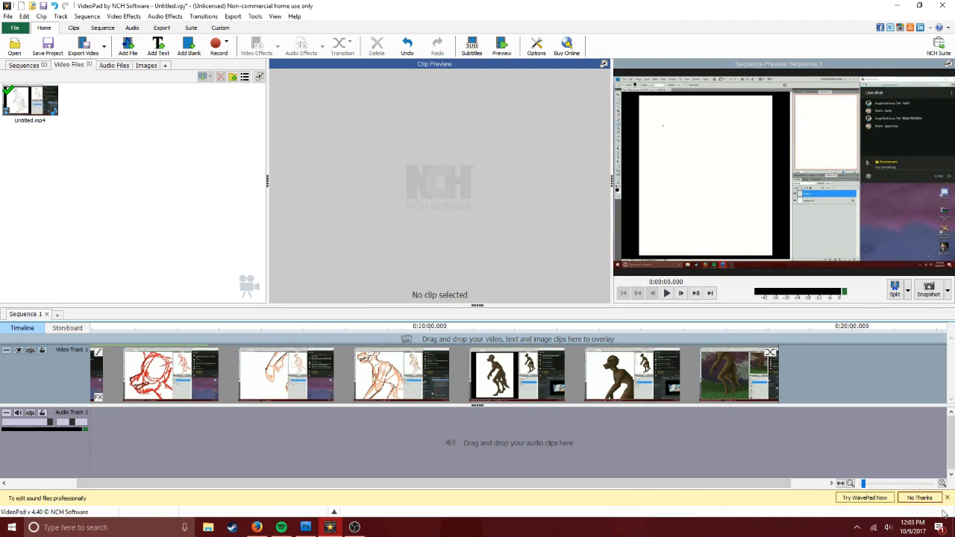
pyautogui.click(947, 498)
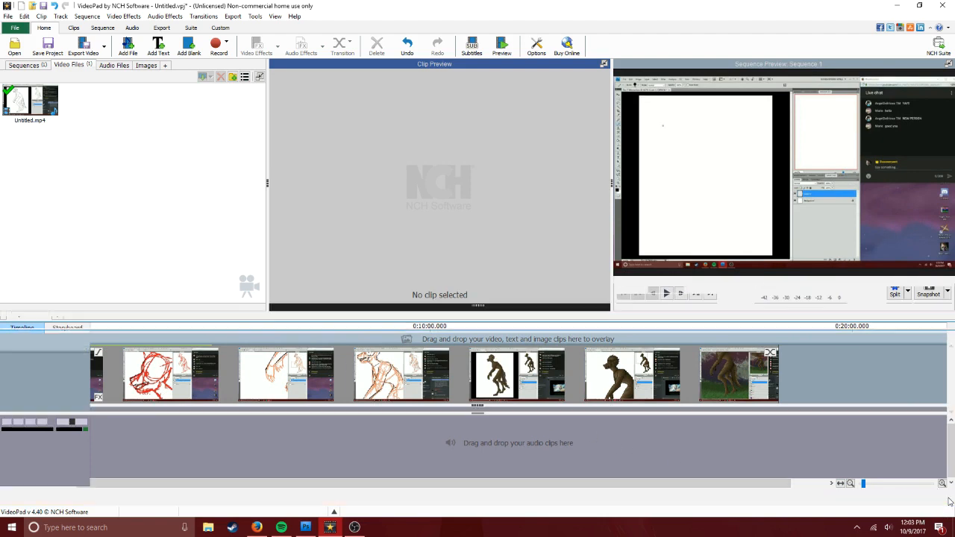
pyautogui.scroll(-1, 465, 393)
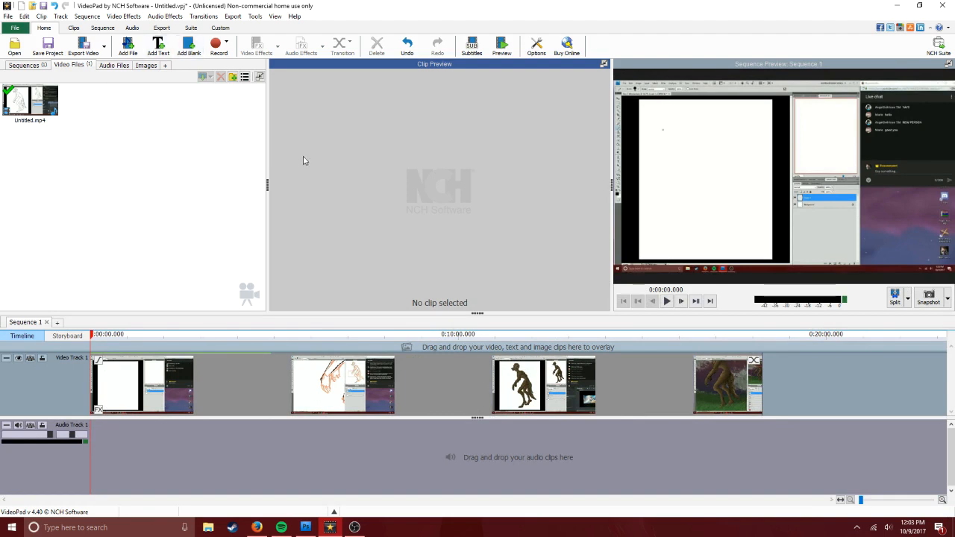
# Set the speed of the video clip on Video Track 1 to 800%
pyautogui.click(440, 382)
pyautogui.rightClick(441, 383)
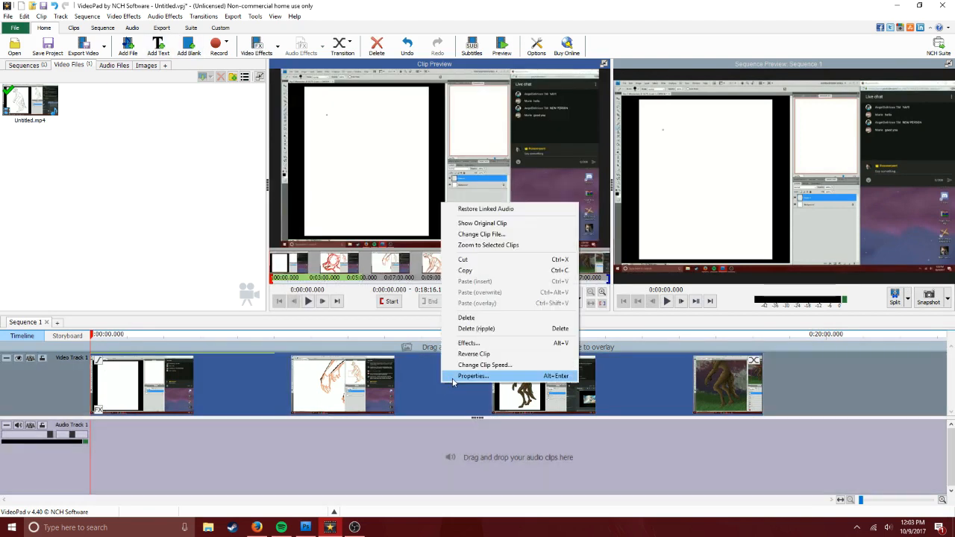
pyautogui.click(548, 364)
pyautogui.write('800')
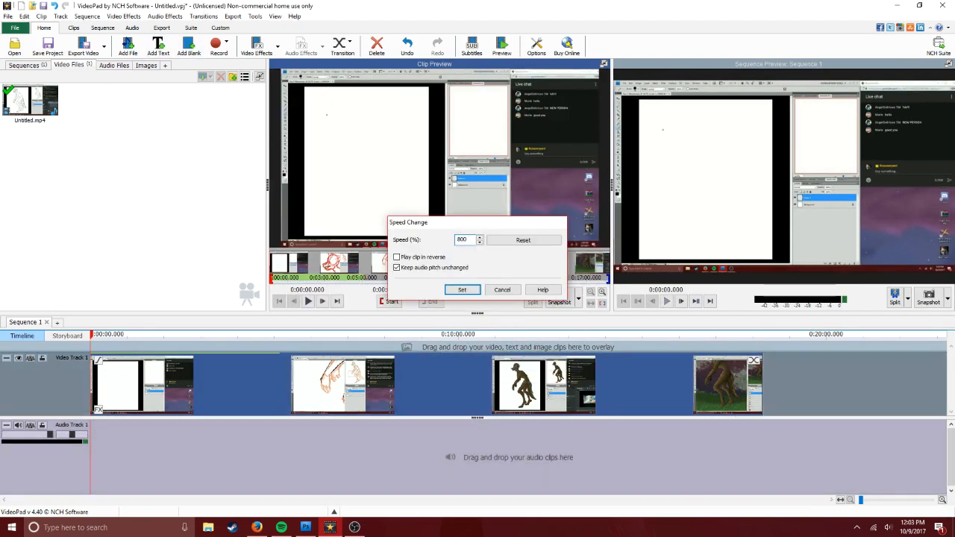
pyautogui.press('Return')
pyautogui.scroll(5, 156, 422)
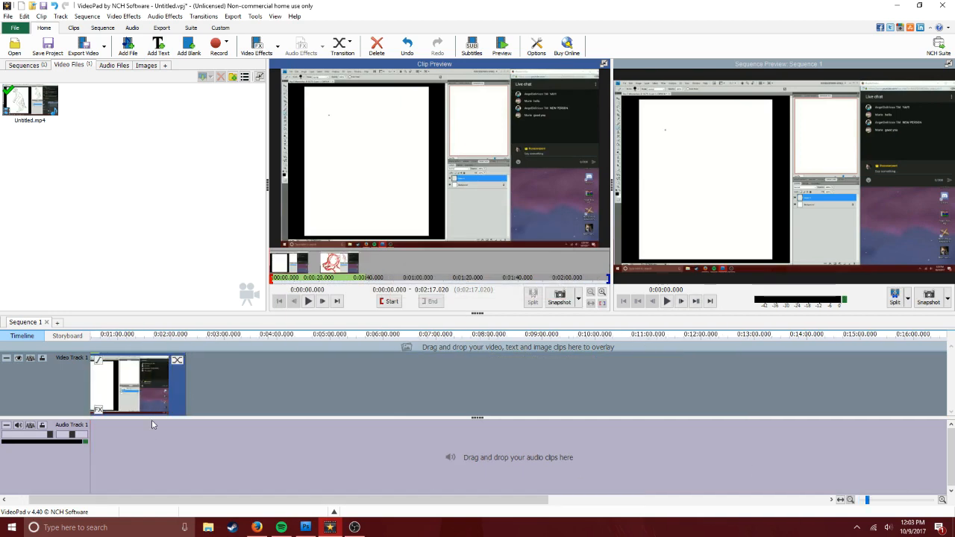
pyautogui.moveTo(330, 499); pyautogui.dragTo(182, 498)
# Review the video clip's speed change settings and close them without making changes
pyautogui.rightClick(226, 399)
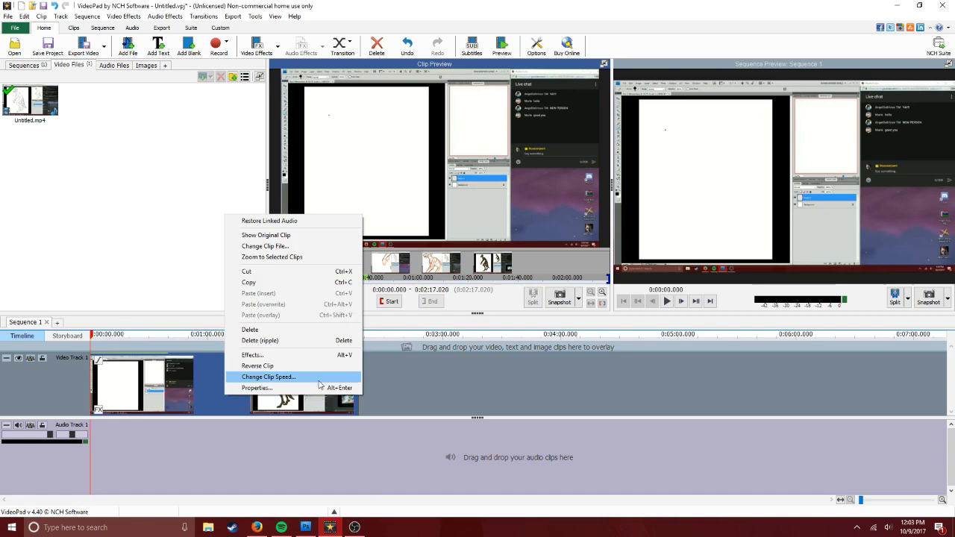
pyautogui.click(321, 388)
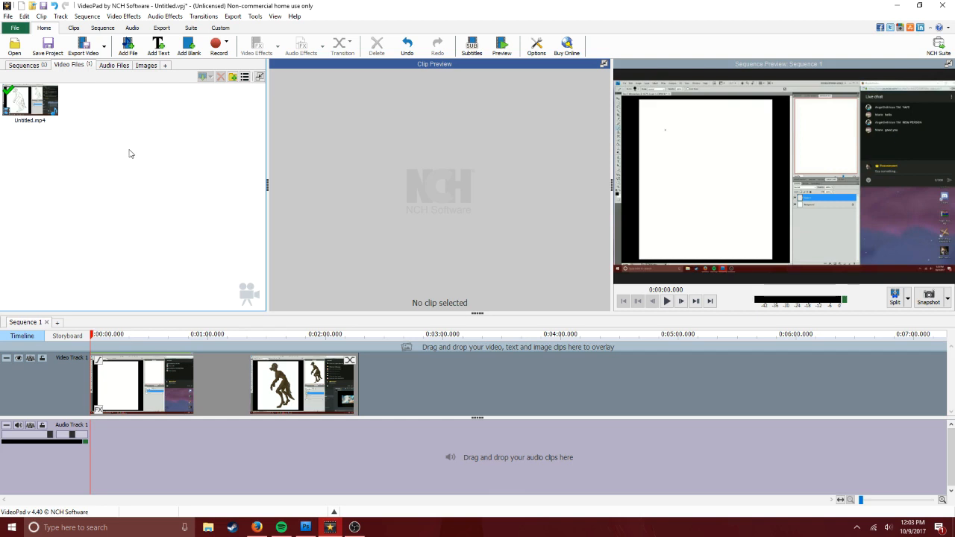
pyautogui.rightClick(275, 409)
pyautogui.click(302, 383)
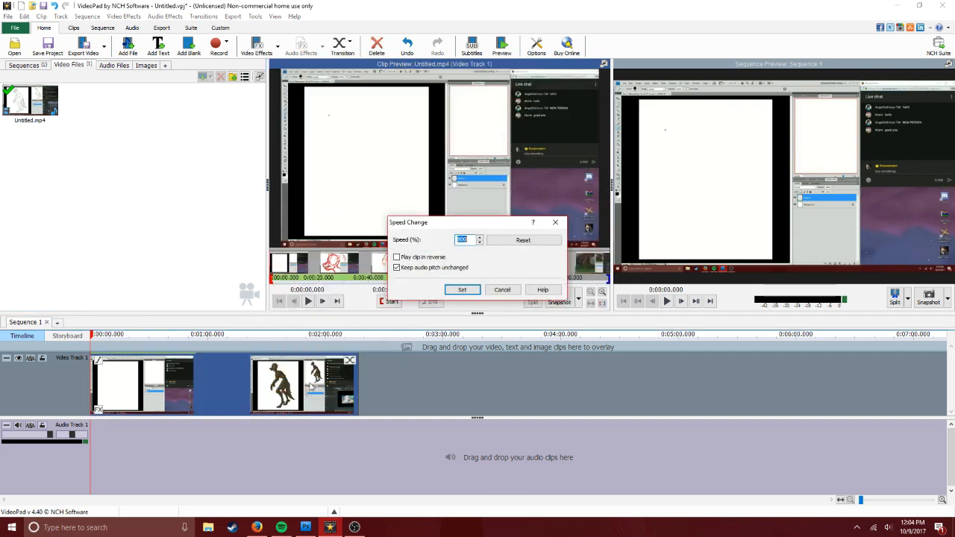
pyautogui.click(502, 289)
# Import "myuu - It's Not Over Yet" from the For Vids Horror music folder and place it at the start of Audio Track 1
pyautogui.click(127, 46)
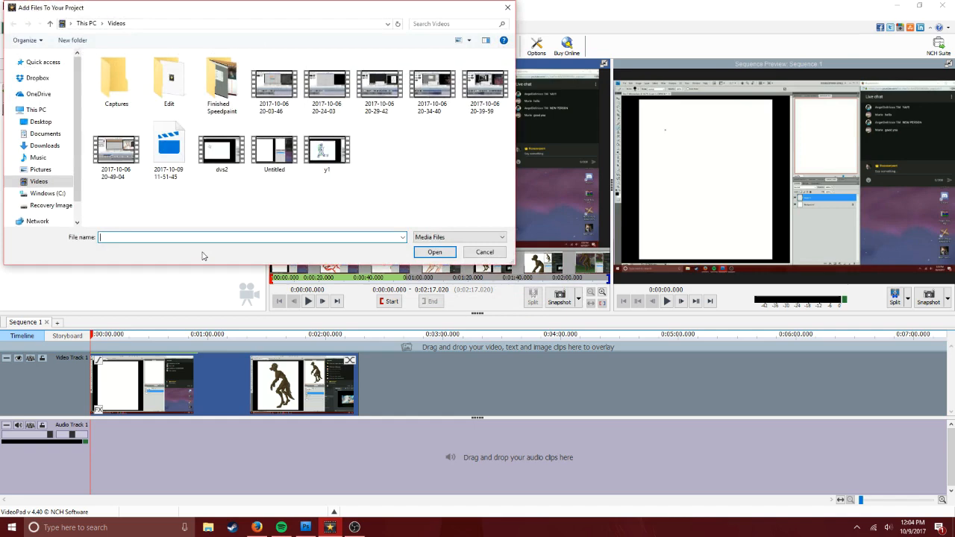
pyautogui.click(43, 145)
pyautogui.click(37, 158)
pyautogui.doubleClick(142, 204)
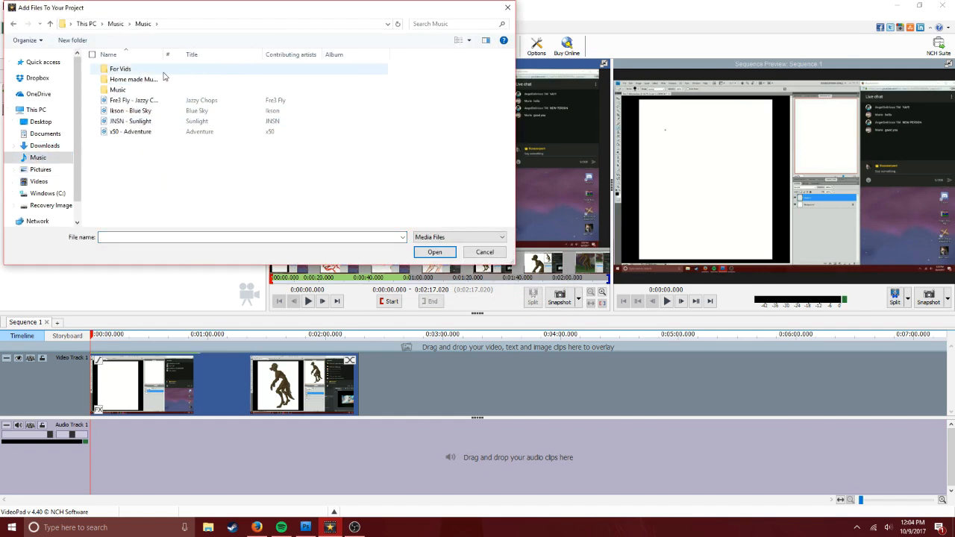
pyautogui.doubleClick(163, 71)
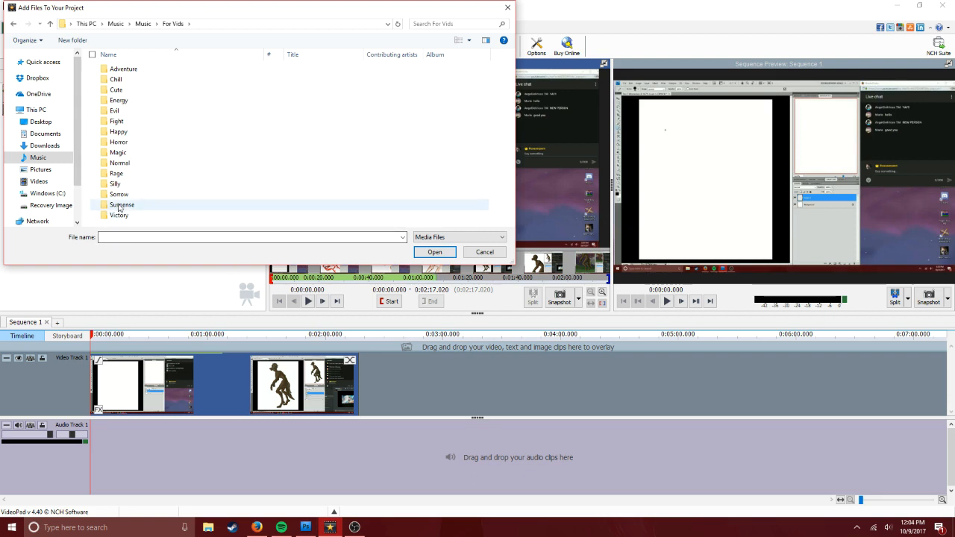
pyautogui.doubleClick(135, 146)
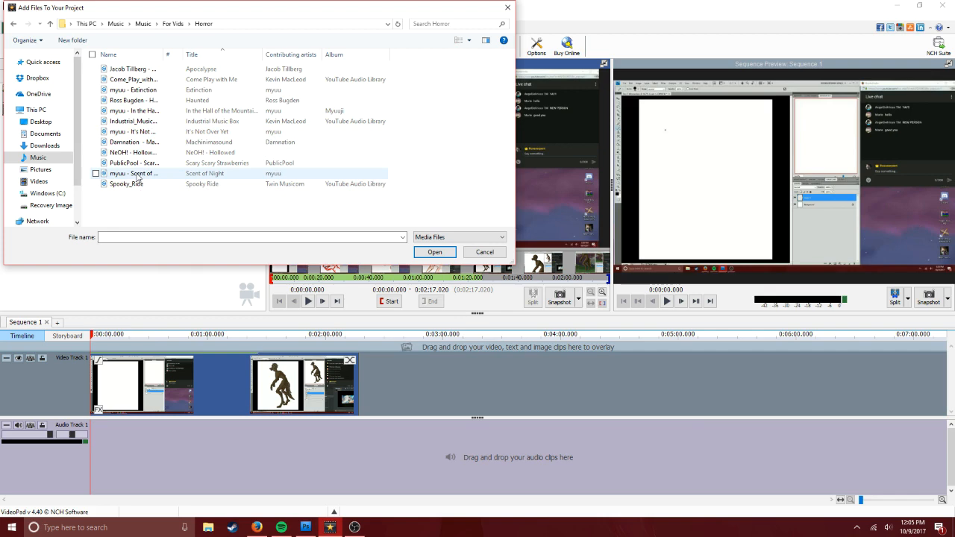
pyautogui.click(158, 132)
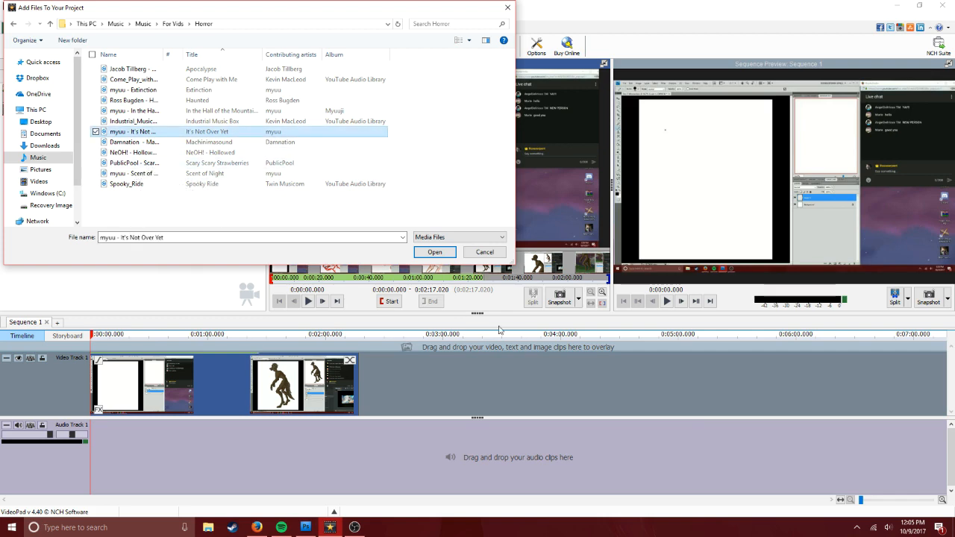
pyautogui.click(448, 256)
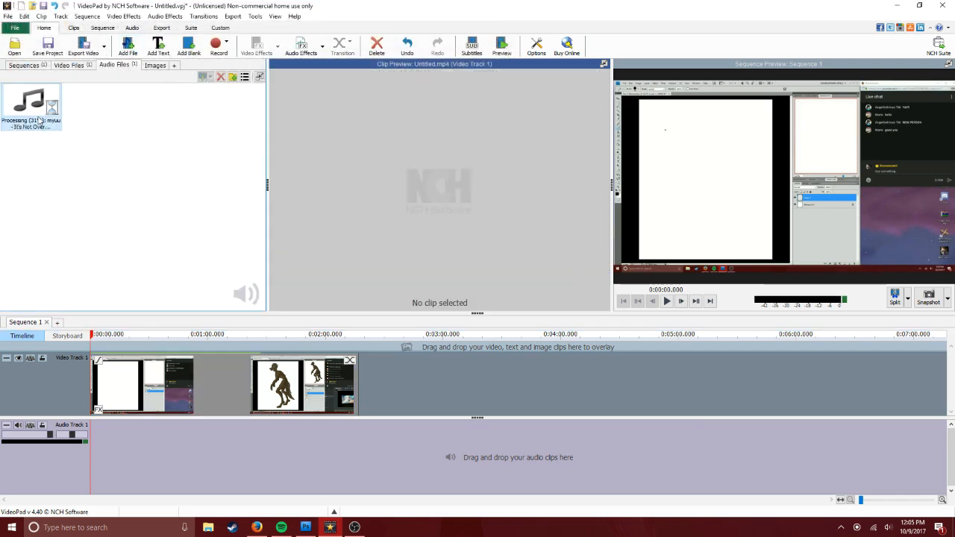
pyautogui.moveTo(34, 105); pyautogui.dragTo(339, 477)
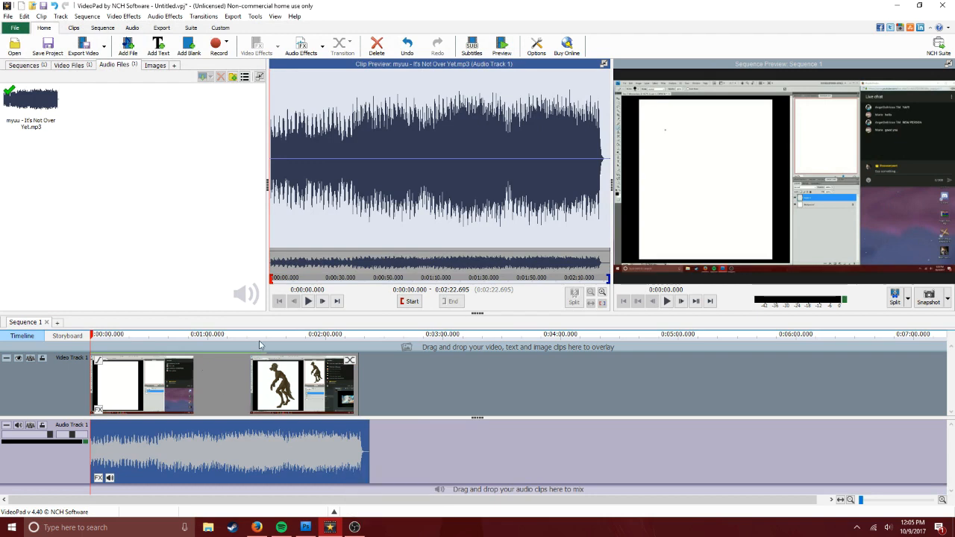
# Play the sequence to about 30 seconds to preview the video with music, pausing briefly to check the audio mixer in OBS
pyautogui.click(668, 301)
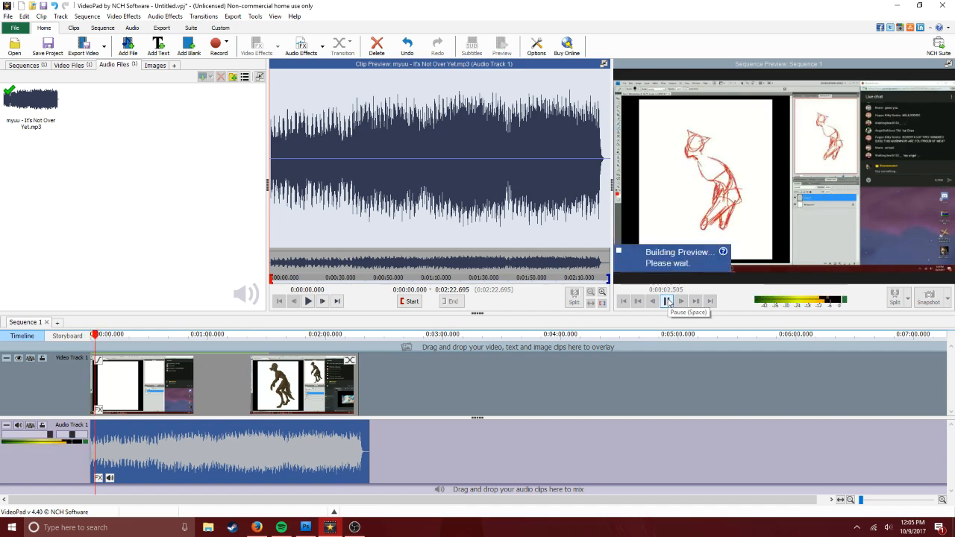
pyautogui.click(668, 301)
pyautogui.click(355, 527)
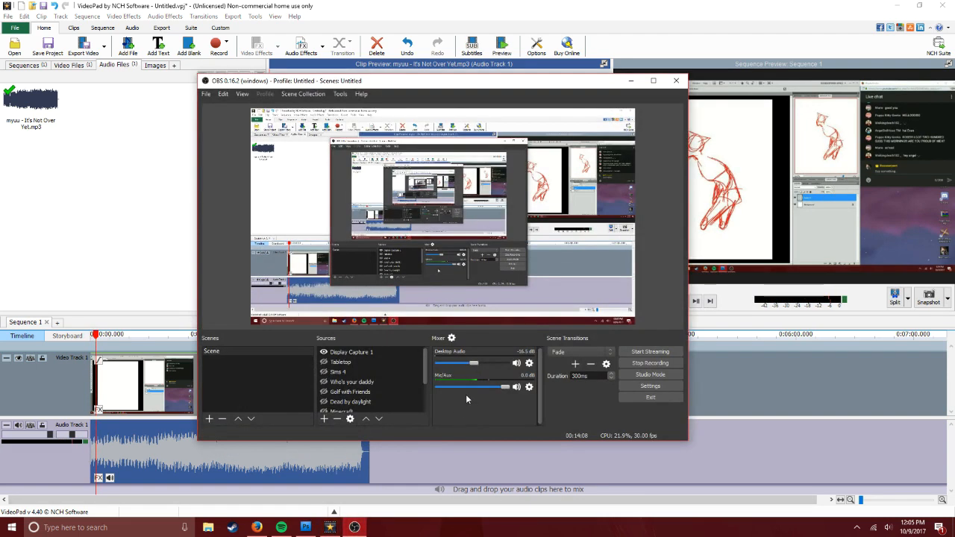
pyautogui.click(364, 529)
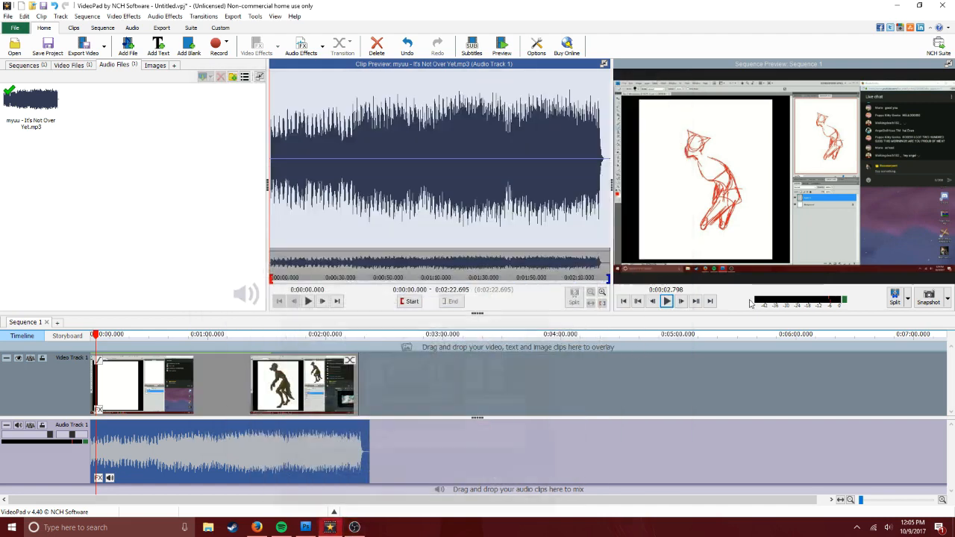
pyautogui.click(666, 302)
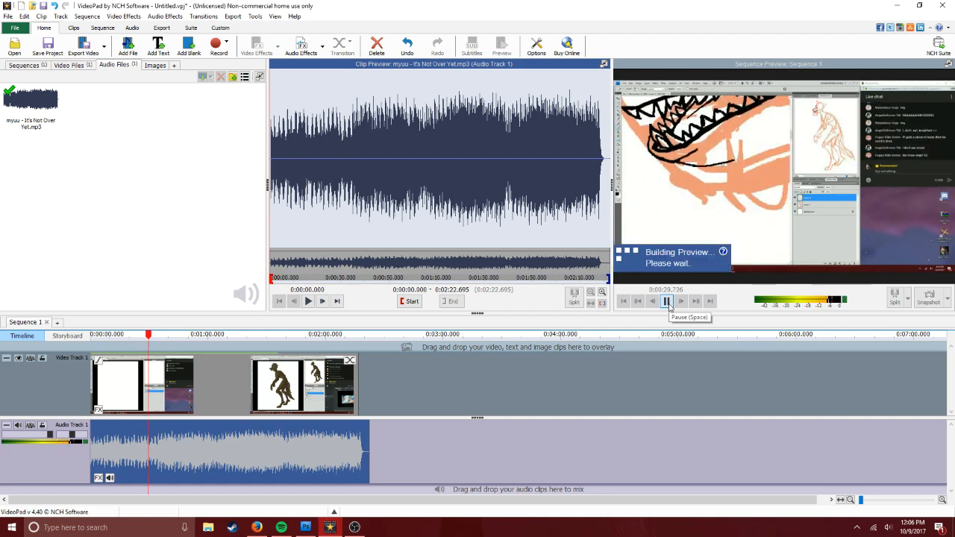
pyautogui.click(668, 302)
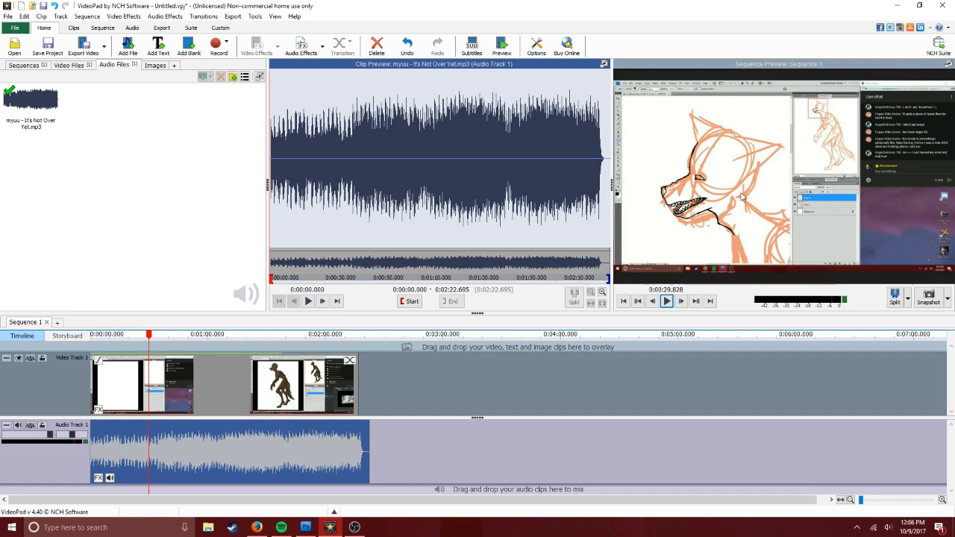
# Move the video clip along its track until its end lines up with the end of the music, and return the playhead to the start
pyautogui.moveTo(314, 393); pyautogui.dragTo(326, 393)
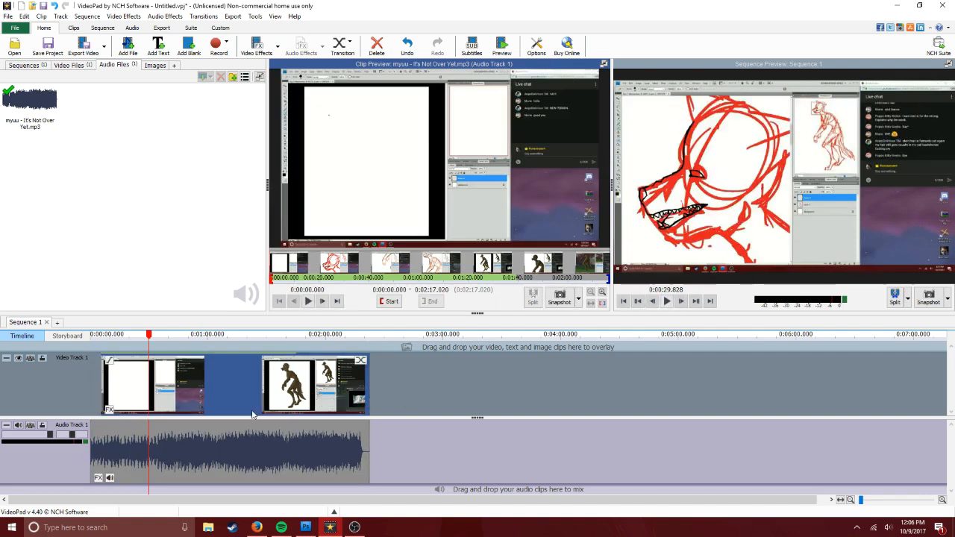
pyautogui.click(92, 334)
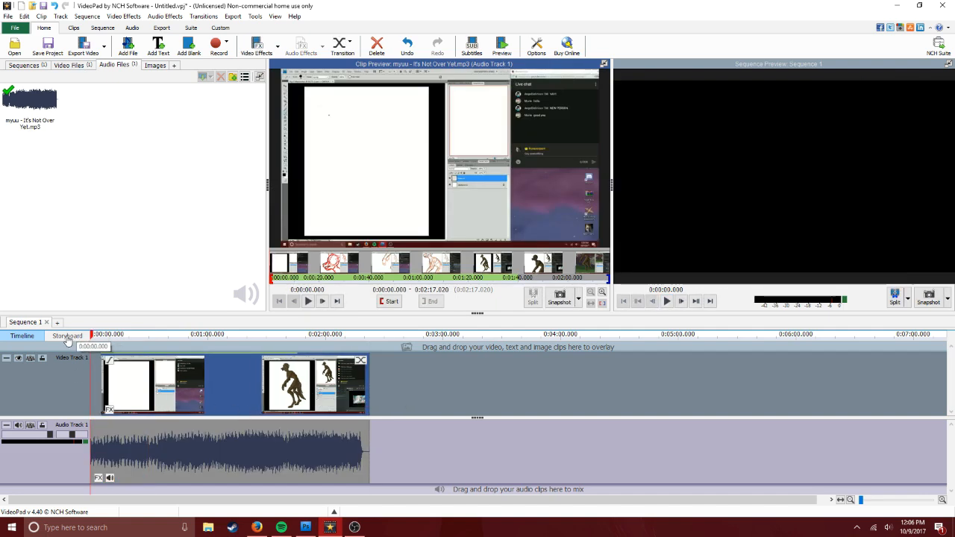
# Add a blank clip with a black-to-orange gradient and place it on Video Track 2 above the start of the speedpaint clip
pyautogui.click(190, 46)
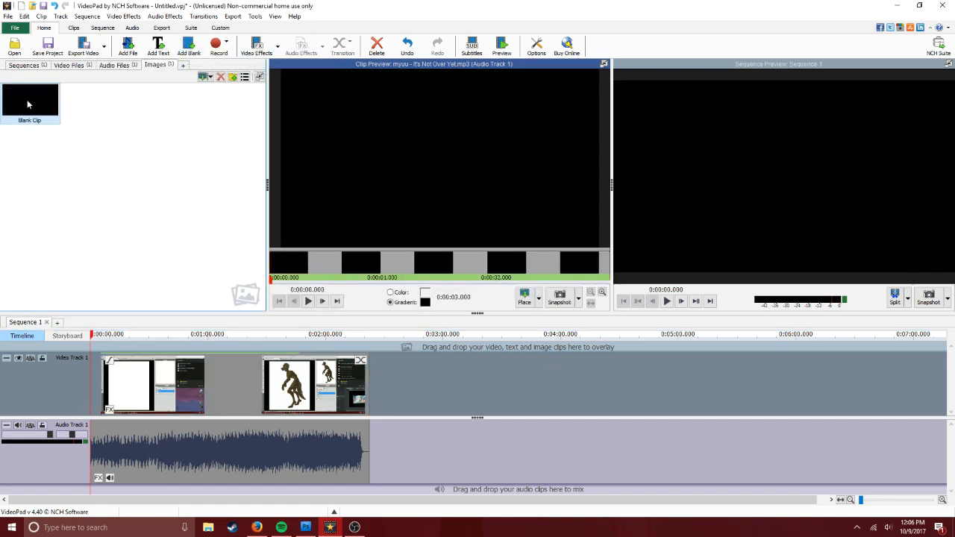
pyautogui.click(424, 302)
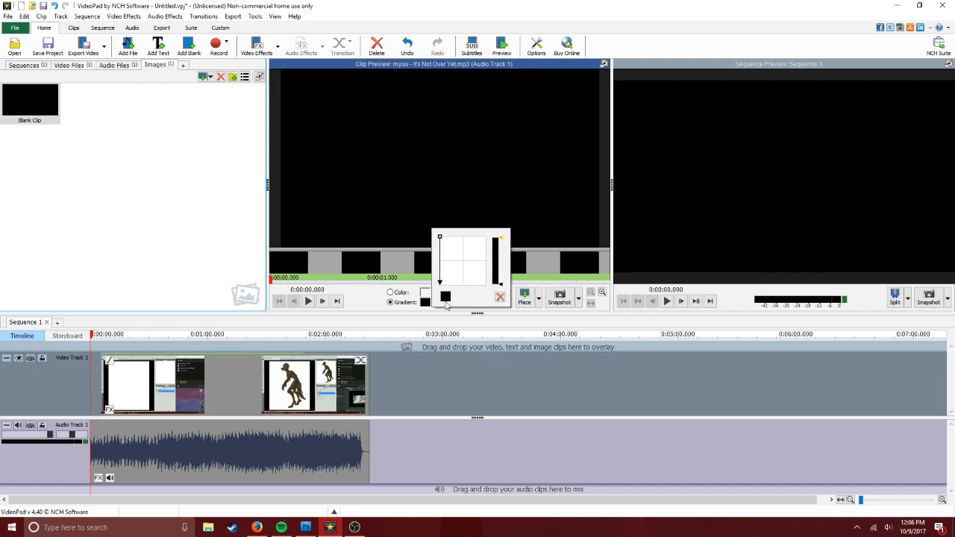
pyautogui.click(445, 297)
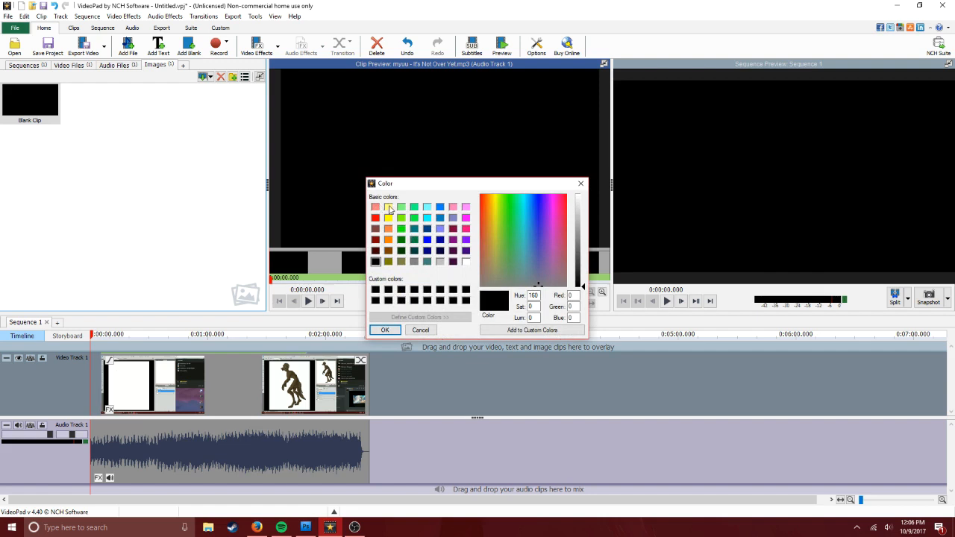
pyautogui.click(388, 238)
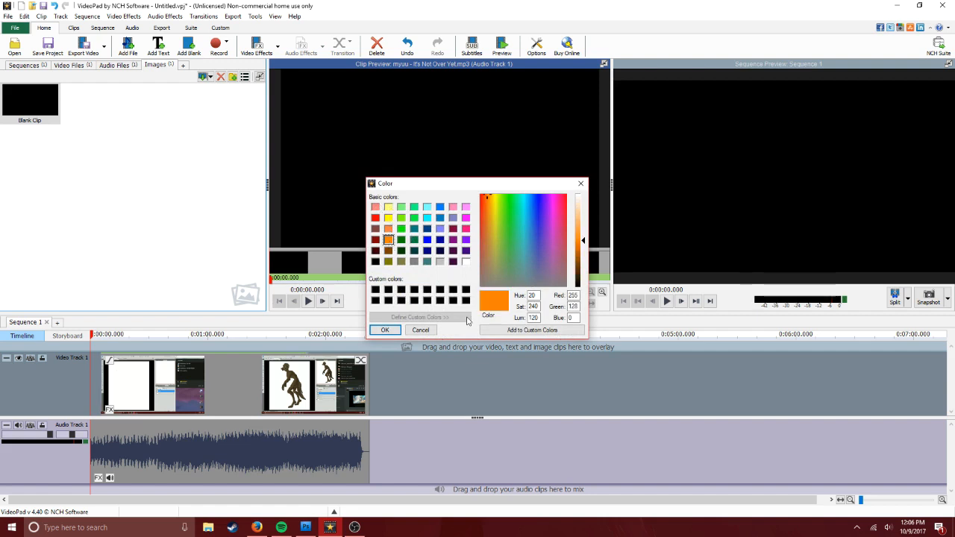
pyautogui.click(397, 330)
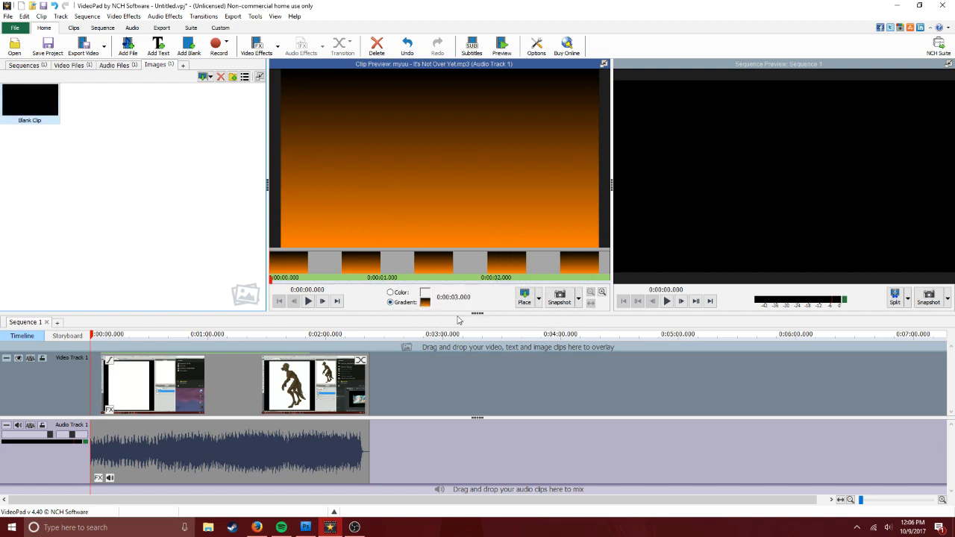
pyautogui.moveTo(30, 101); pyautogui.dragTo(96, 377)
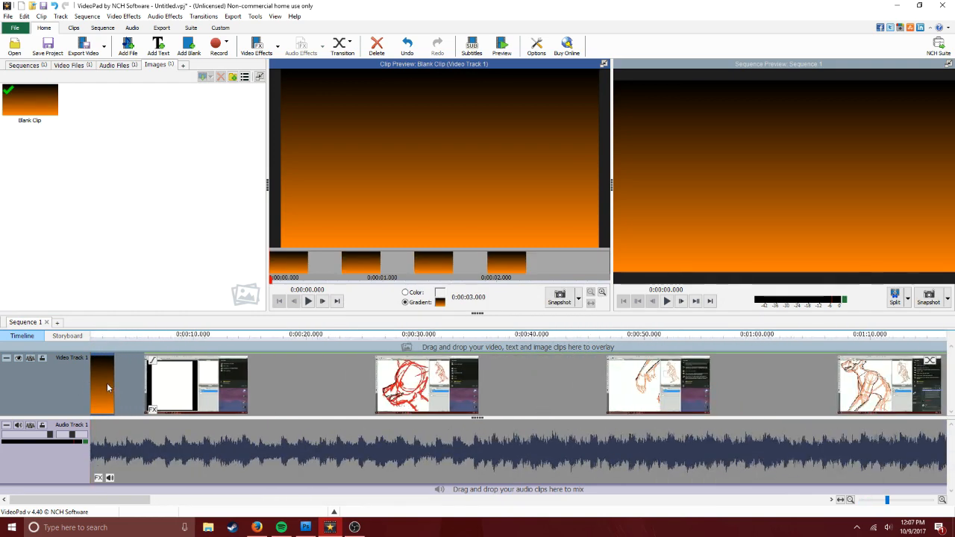
pyautogui.moveTo(106, 383); pyautogui.dragTo(168, 350)
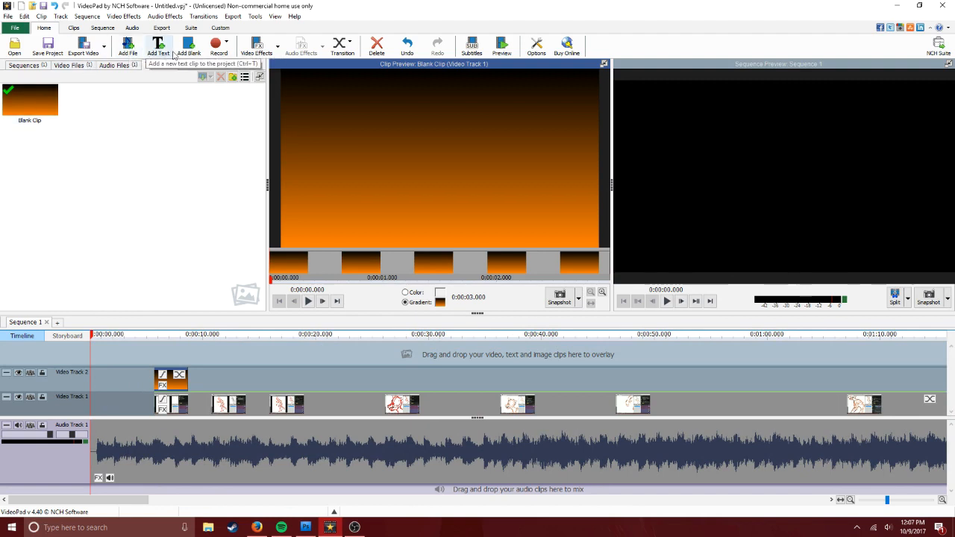
# Add a black blank clip at the start of Video Track 1, make it about 4.1 seconds long, and preview the opening
pyautogui.click(189, 47)
pyautogui.moveTo(84, 101); pyautogui.dragTo(179, 407)
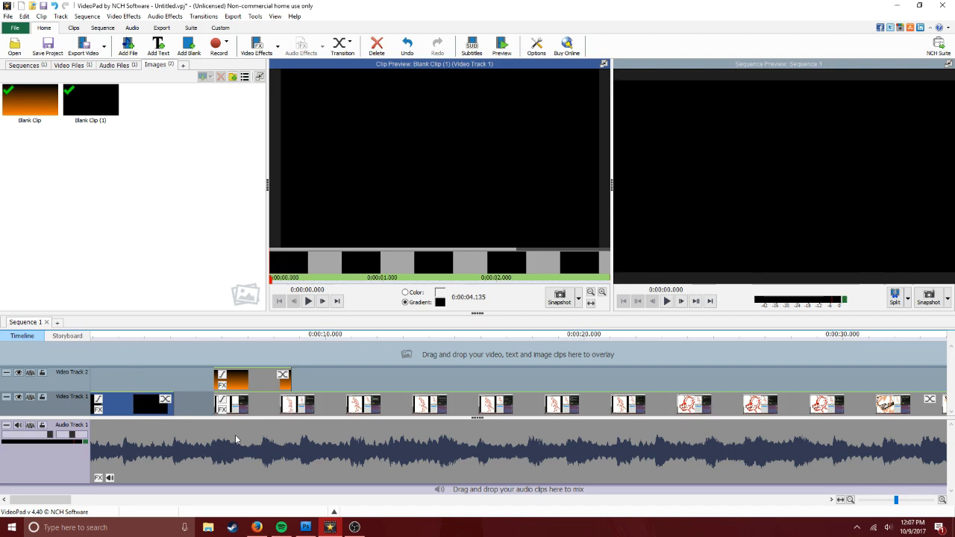
pyautogui.scroll(-3, 247, 396)
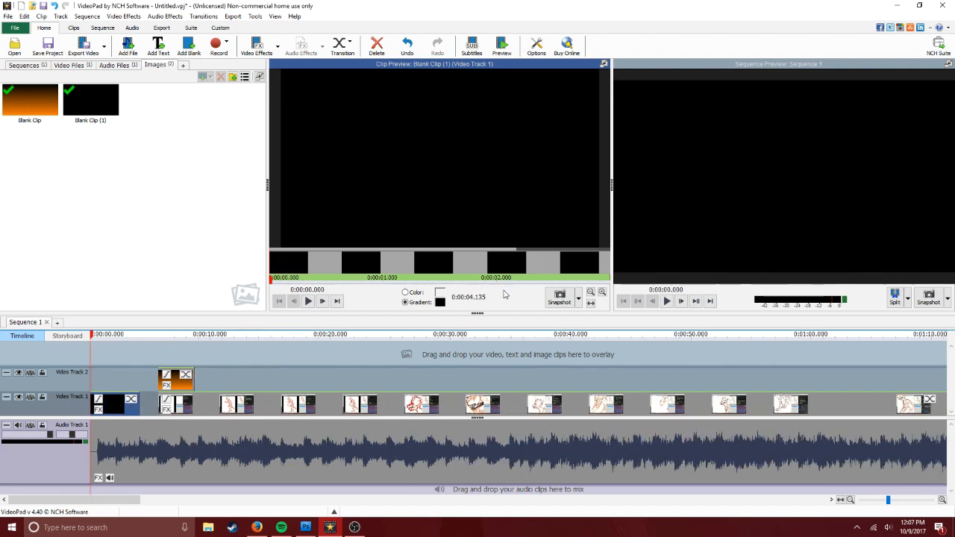
pyautogui.click(667, 301)
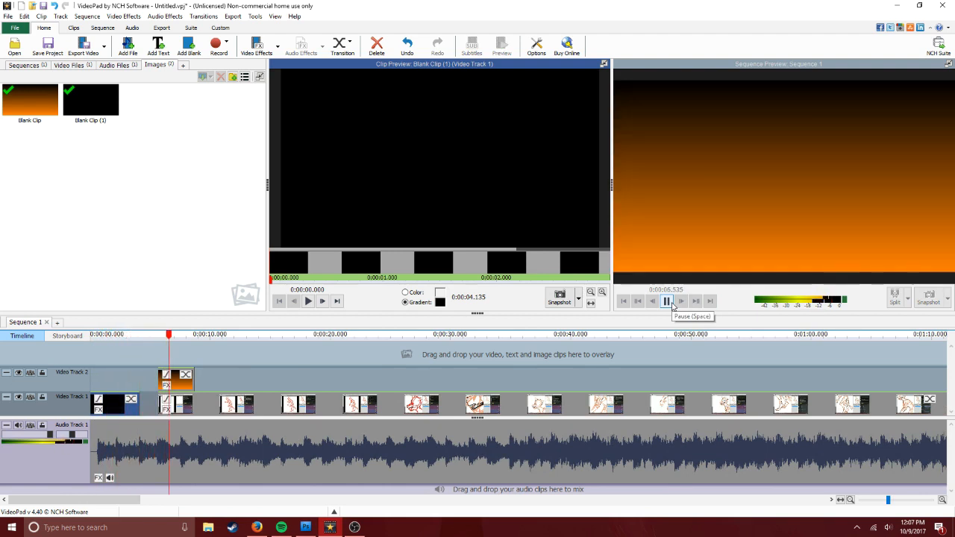
pyautogui.click(667, 302)
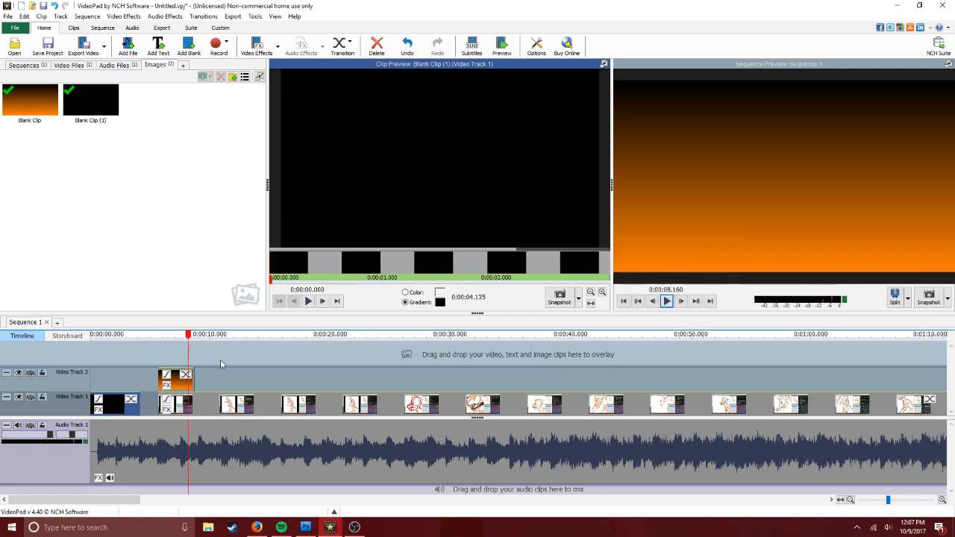
# Move the speedpaint clip and the orange gradient clip later on their tracks to about 7.5 seconds, and briefly play the sequence
pyautogui.moveTo(215, 406); pyautogui.dragTo(237, 407)
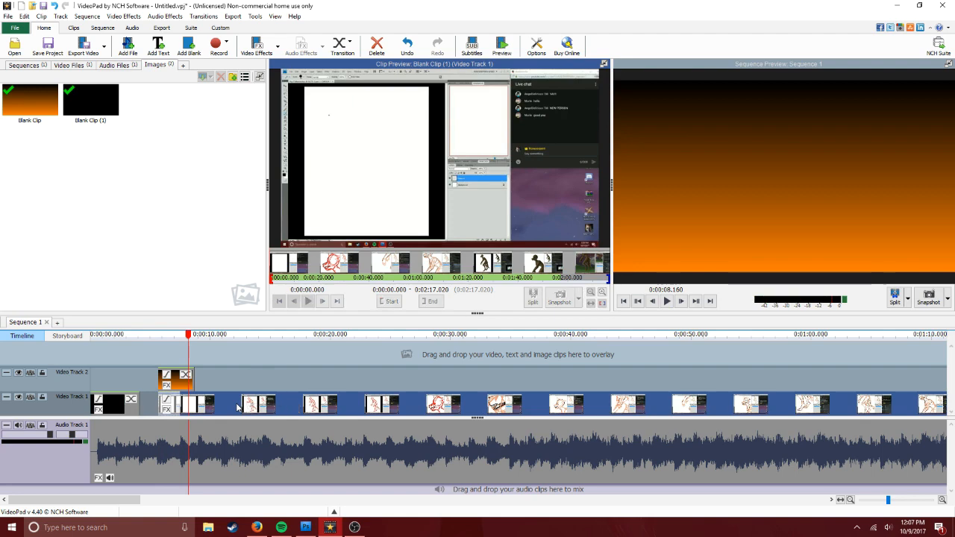
pyautogui.scroll(5, 216, 418)
pyautogui.scroll(2, 228, 418)
pyautogui.moveTo(311, 417); pyautogui.dragTo(340, 416)
pyautogui.moveTo(224, 380); pyautogui.dragTo(536, 371)
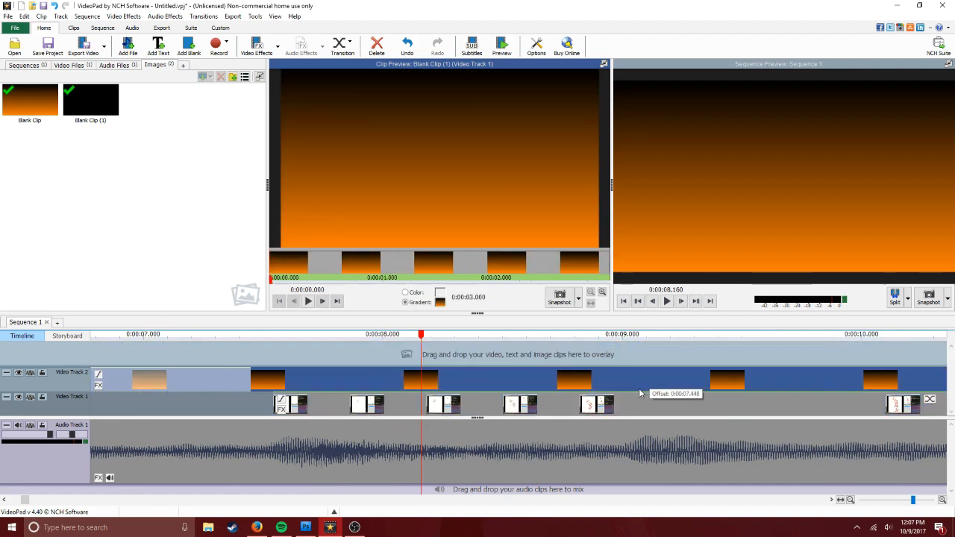
pyautogui.scroll(-4, 228, 426)
pyautogui.scroll(-8, 215, 424)
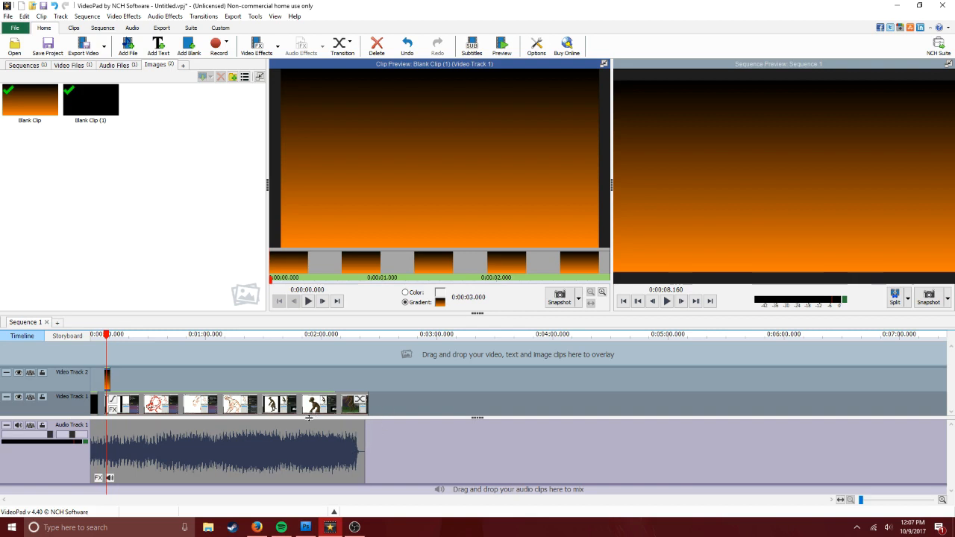
pyautogui.click(667, 302)
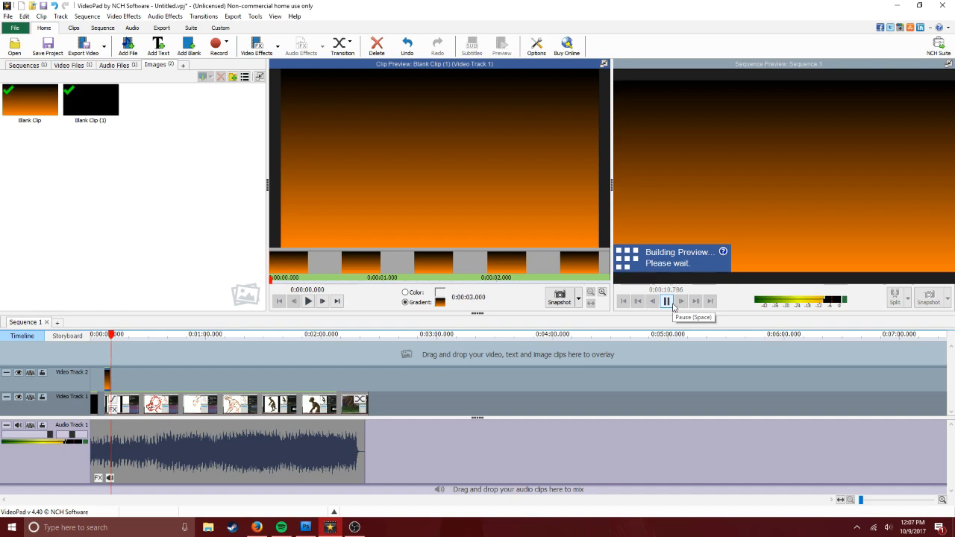
pyautogui.click(672, 305)
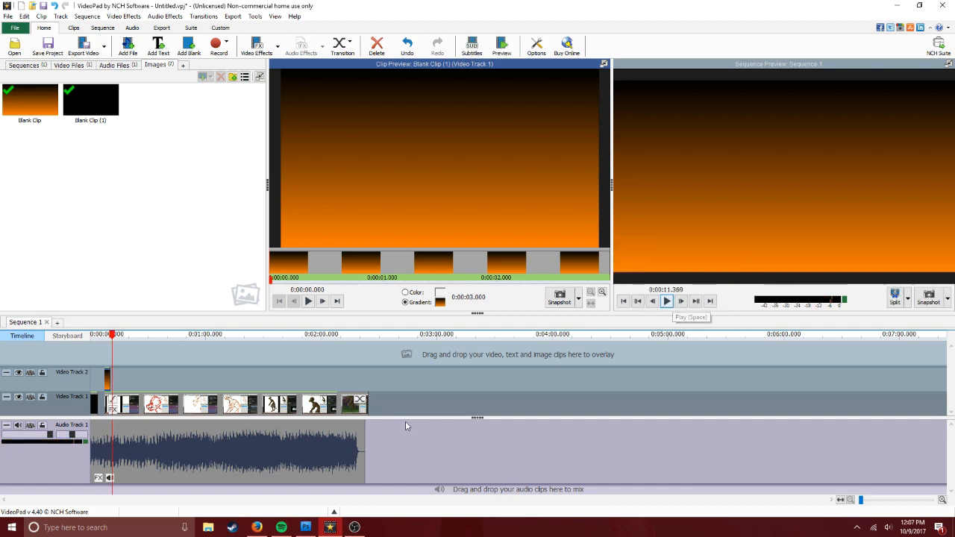
# Move the speedpaint clip back so it directly follows the black intro clip, and preview the sequence from the start
pyautogui.click(293, 407)
pyautogui.moveTo(97, 345); pyautogui.dragTo(82, 340)
pyautogui.click(669, 303)
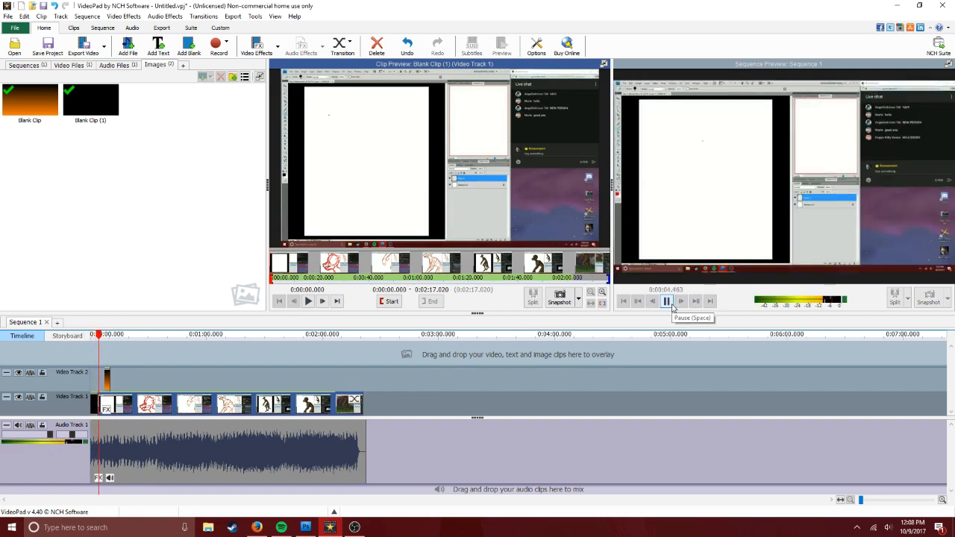
pyautogui.click(663, 303)
# Return the playhead to the beginning of the sequence and add a text clip there on Video Track 2
pyautogui.scroll(5, 152, 429)
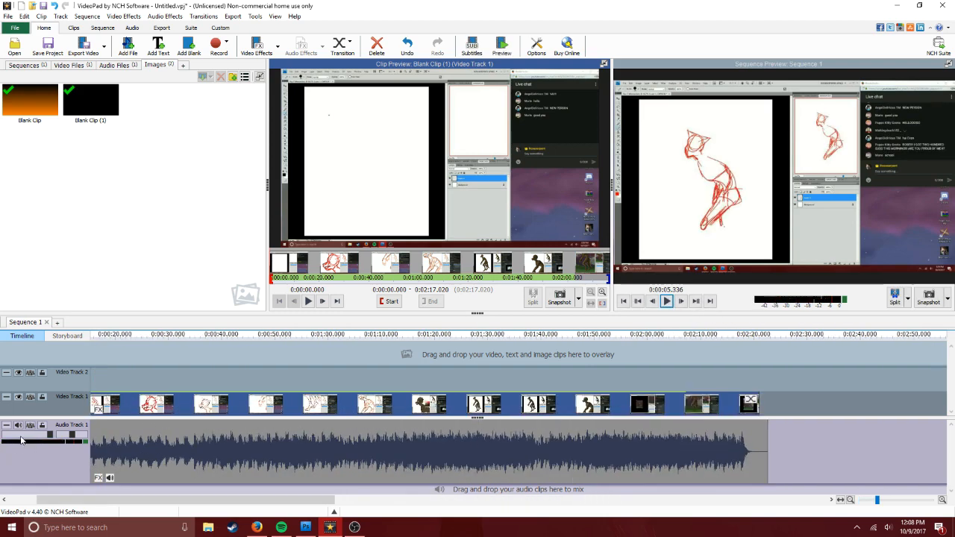
pyautogui.moveTo(94, 497); pyautogui.dragTo(1, 488)
pyautogui.scroll(2, 110, 407)
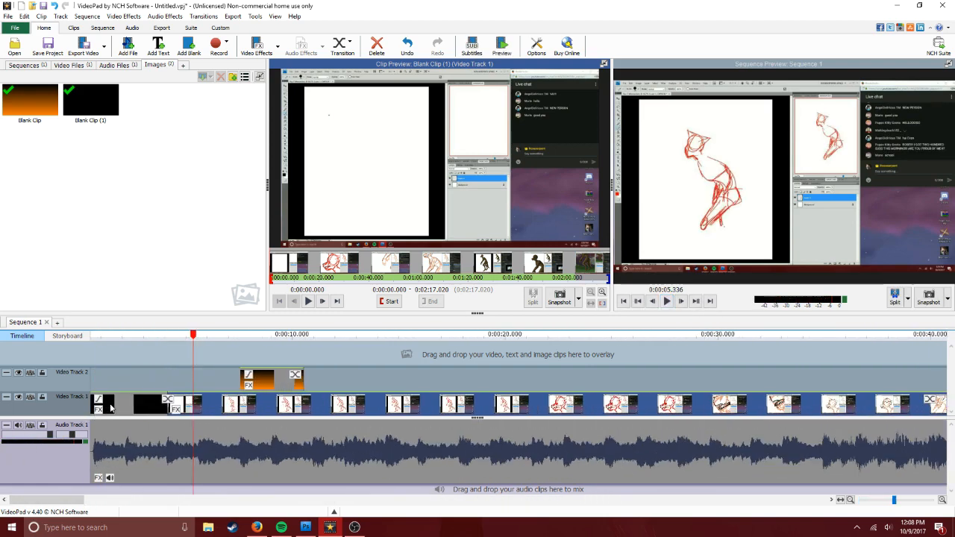
pyautogui.moveTo(143, 344); pyautogui.dragTo(86, 339)
pyautogui.moveTo(181, 336); pyautogui.dragTo(86, 339)
pyautogui.click(135, 355)
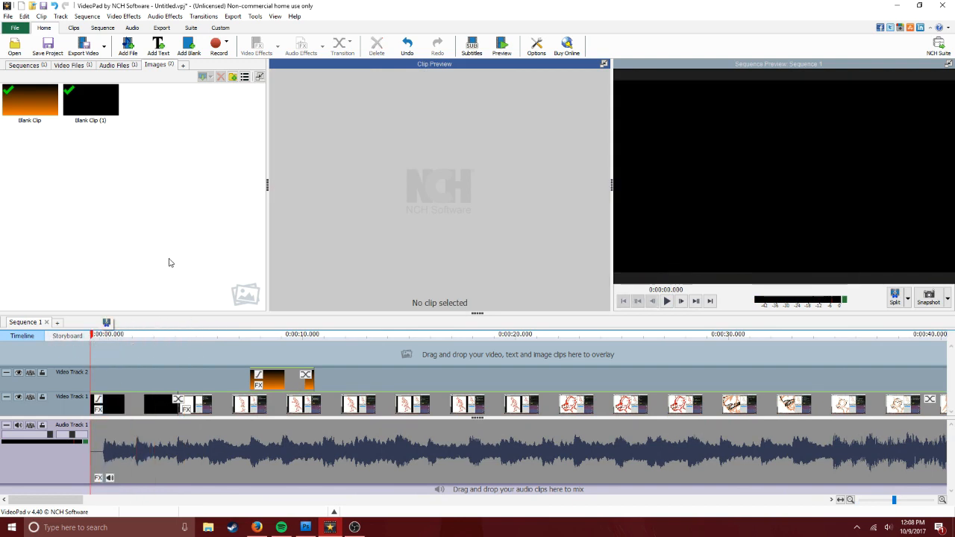
pyautogui.click(157, 44)
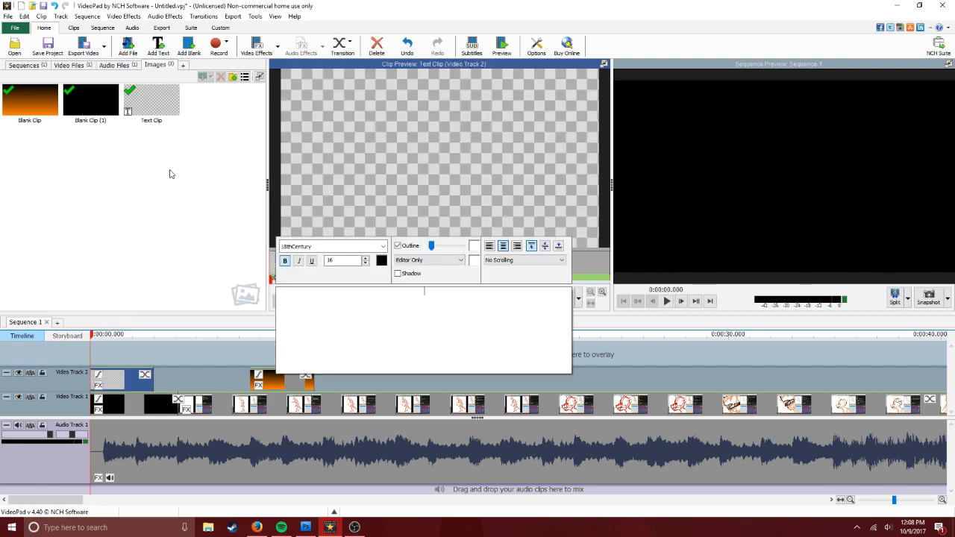
pyautogui.click(382, 247)
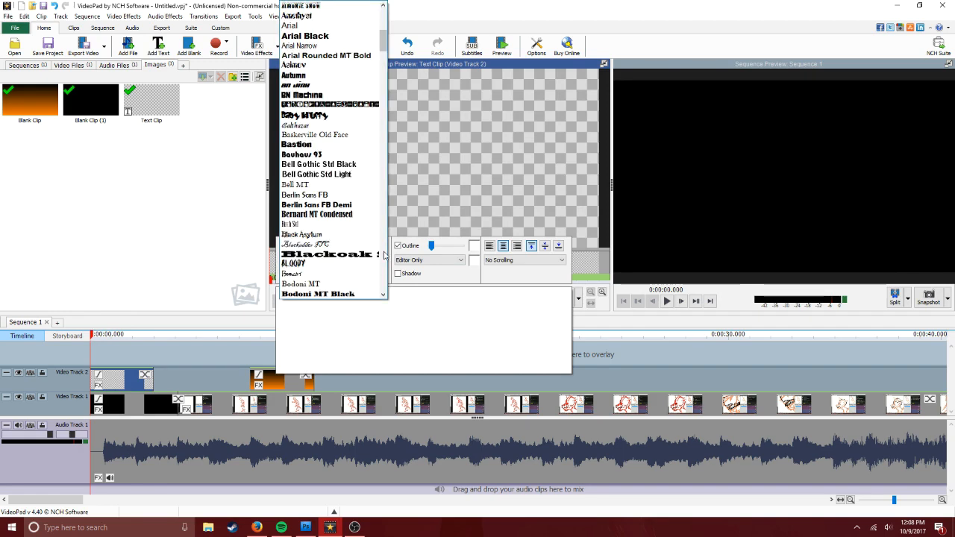
pyautogui.scroll(3, 425, 306)
pyautogui.click(429, 296)
pyautogui.click(445, 327)
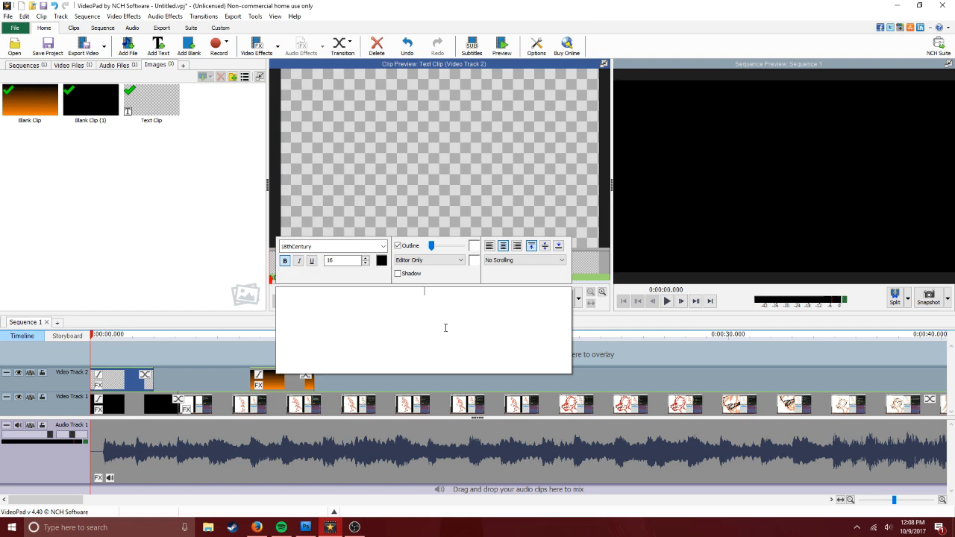
# Set the empty text clip's font to Cracked Johnnie
pyautogui.click(383, 247)
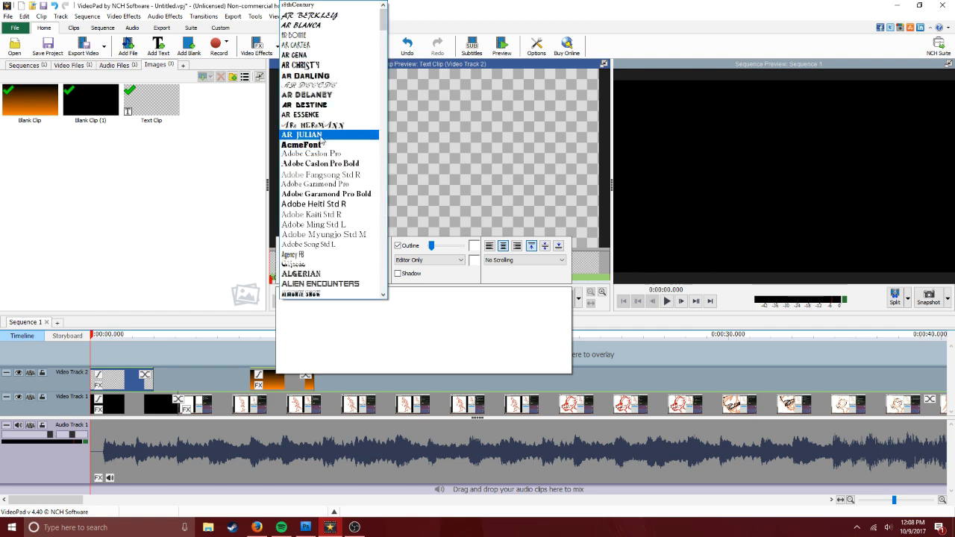
pyautogui.scroll(-15, 328, 168)
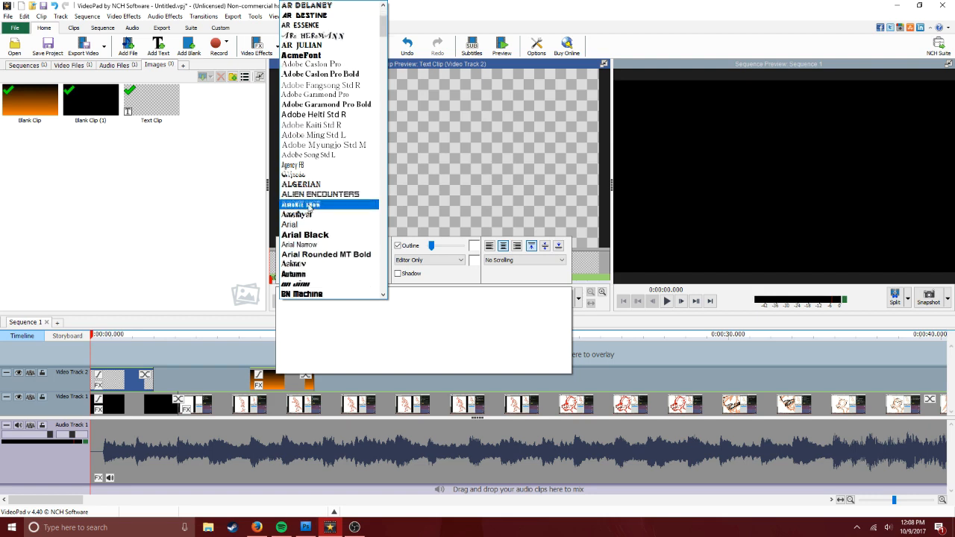
pyautogui.scroll(-12, 326, 217)
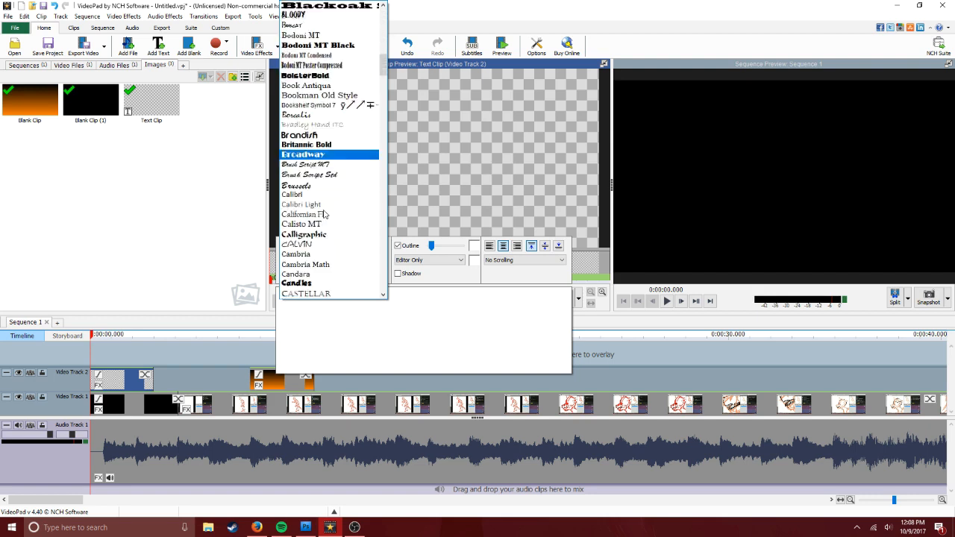
pyautogui.scroll(-5, 325, 218)
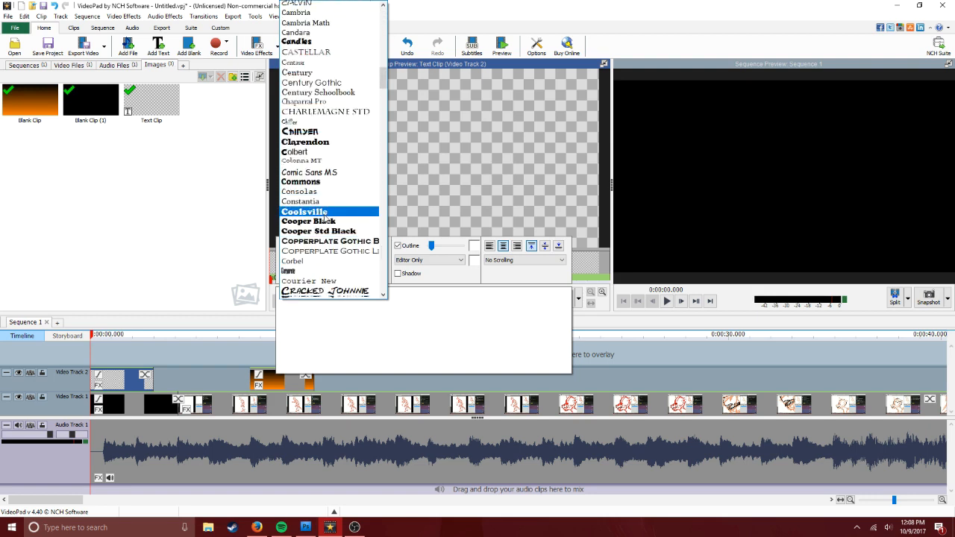
pyautogui.click(332, 233)
pyautogui.click(425, 293)
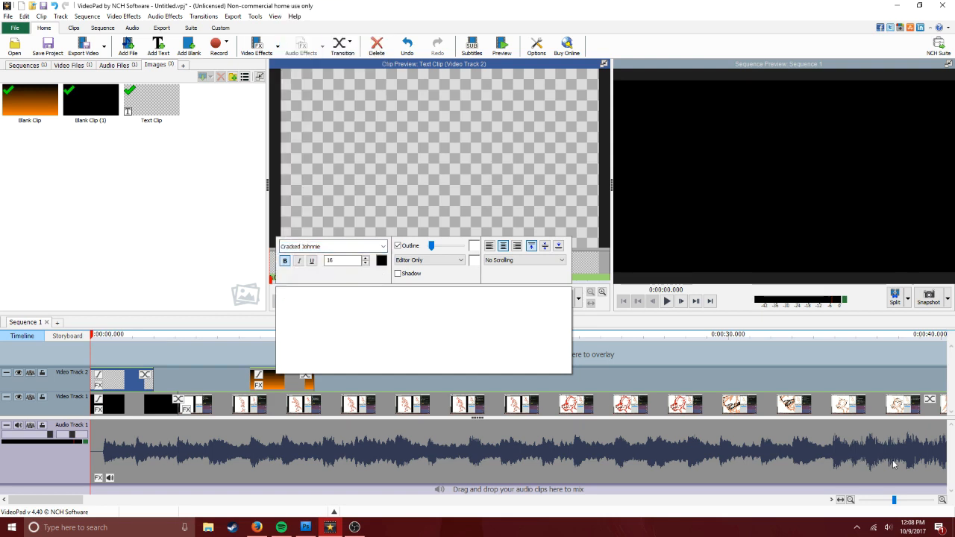
# Check today's date in the system calendar, and move the playhead onto the orange gradient clip on Video Track 2
pyautogui.click(922, 525)
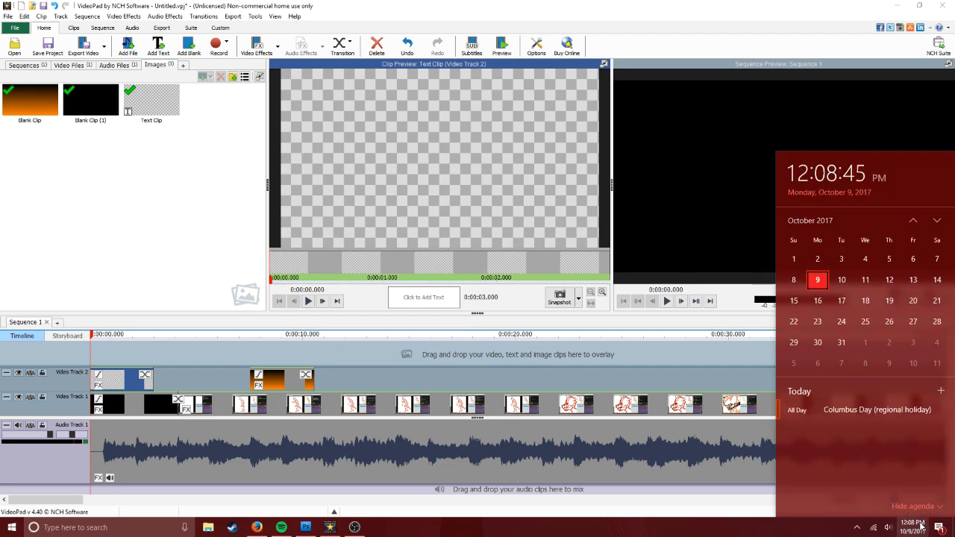
pyautogui.click(262, 361)
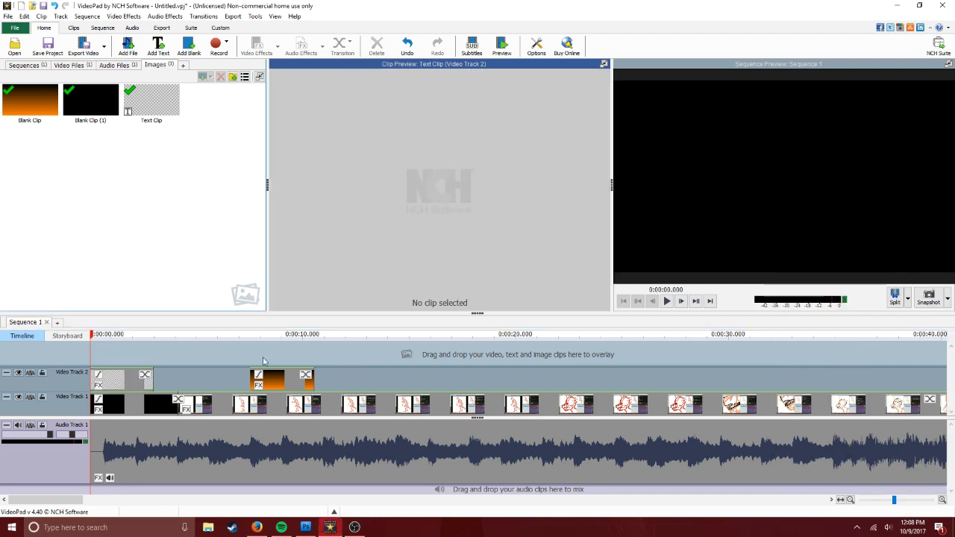
pyautogui.moveTo(278, 349); pyautogui.dragTo(253, 349)
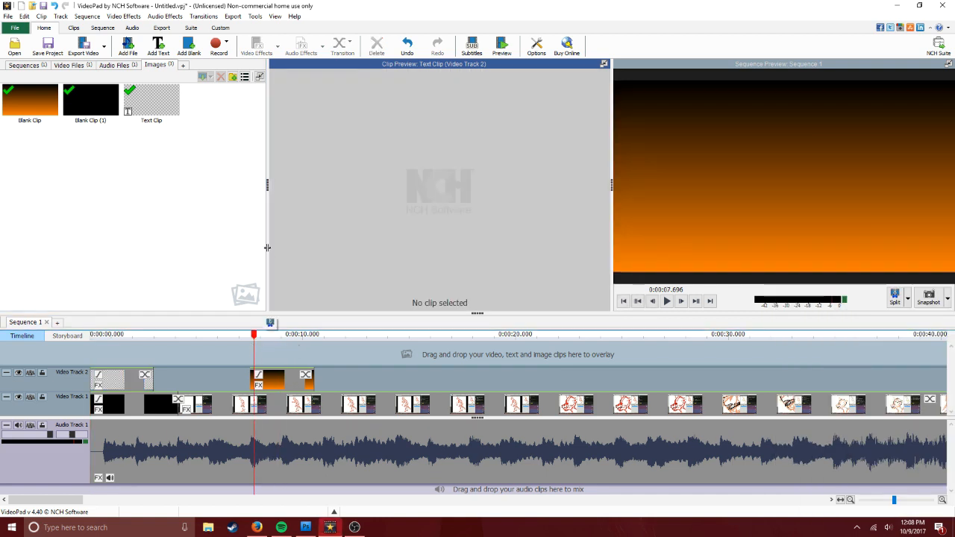
# Enter "Day VII" and, on a second line, "Werewolf" as the content of the text clip
pyautogui.click(161, 109)
pyautogui.click(417, 296)
pyautogui.write('Day VII')
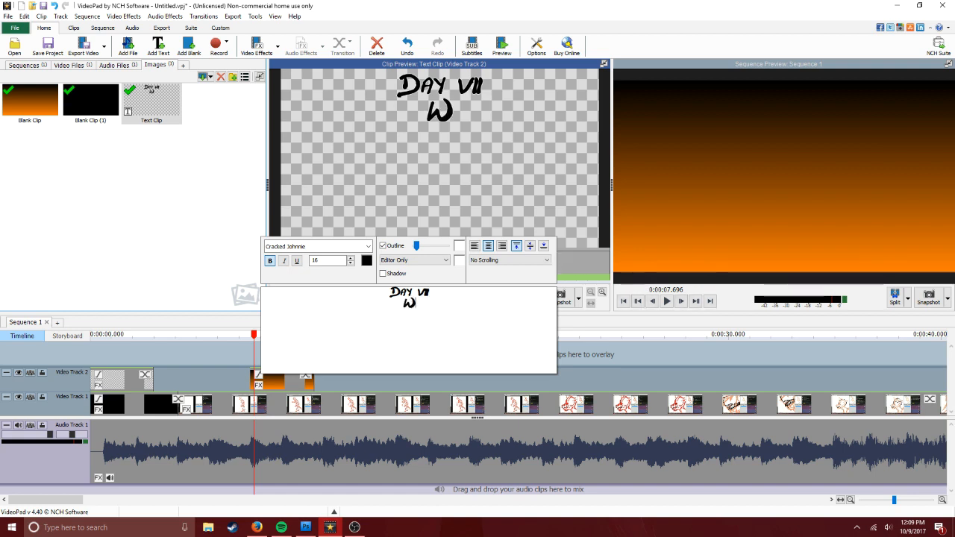
pyautogui.write('ere')
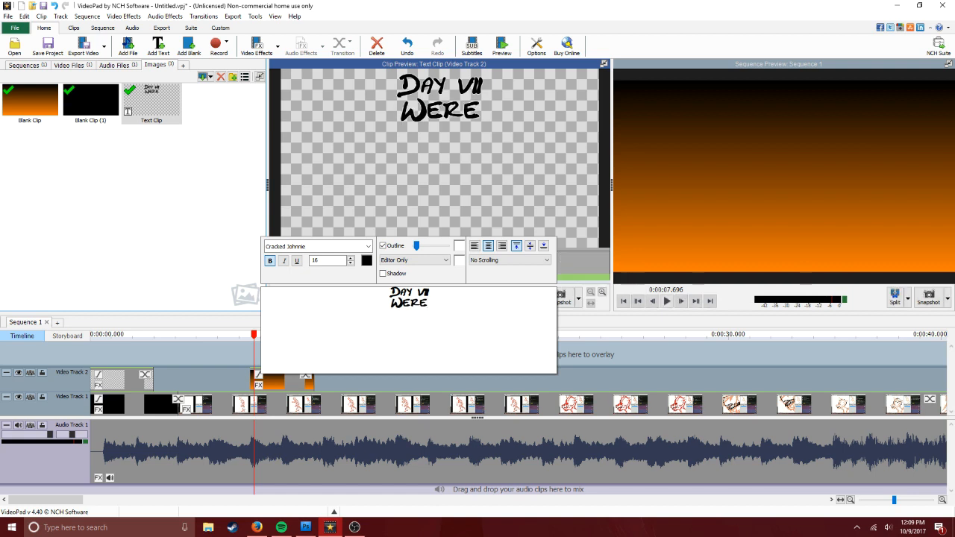
pyautogui.write('wolf')
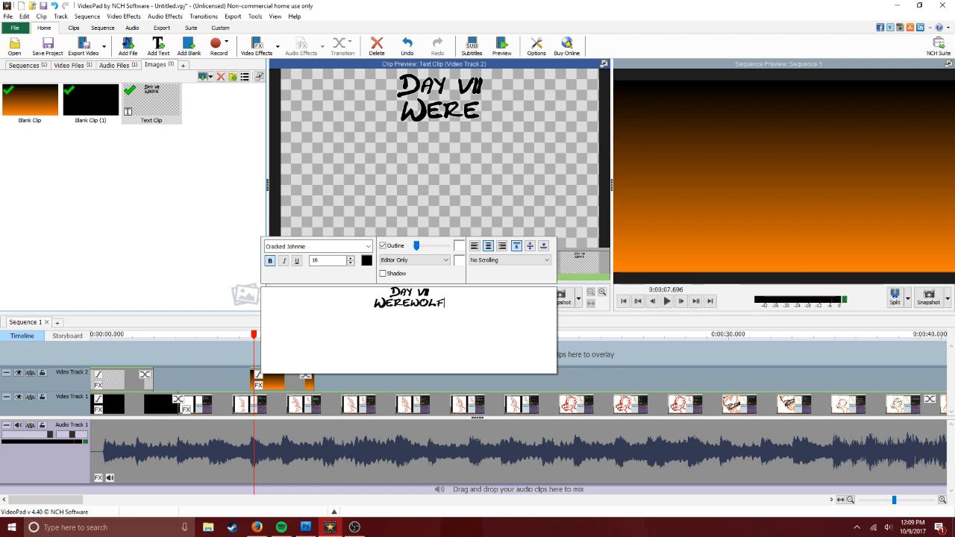
# Set the font of the word "Werewolf" in the title text to Gypsy Curse
pyautogui.moveTo(471, 298); pyautogui.dragTo(376, 312)
pyautogui.click(367, 250)
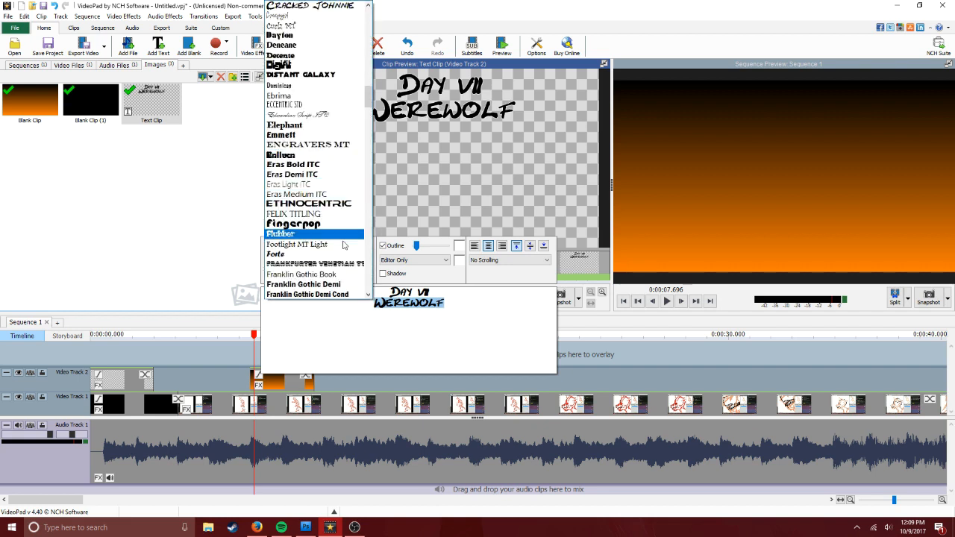
pyautogui.scroll(-1, 323, 216)
pyautogui.scroll(-4, 323, 214)
pyautogui.scroll(-8, 328, 180)
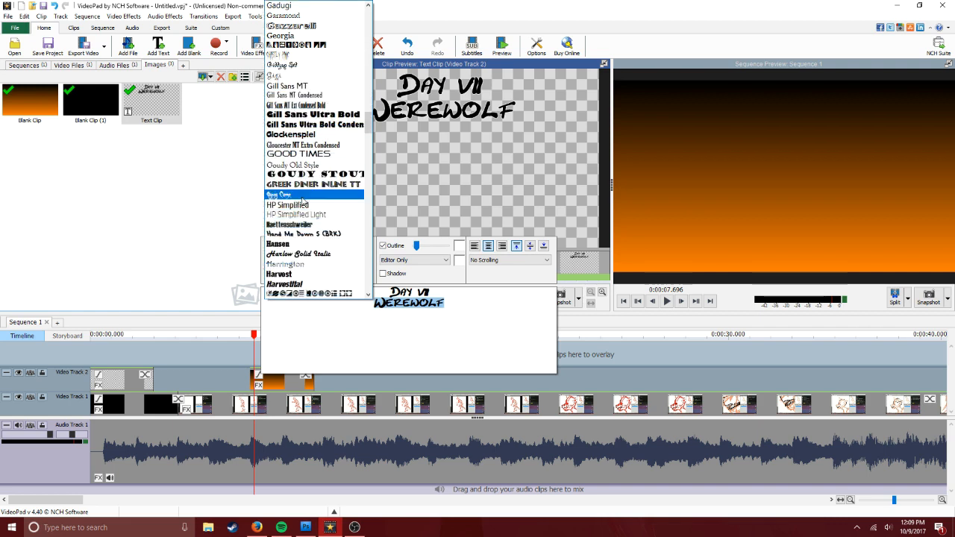
pyautogui.click(302, 196)
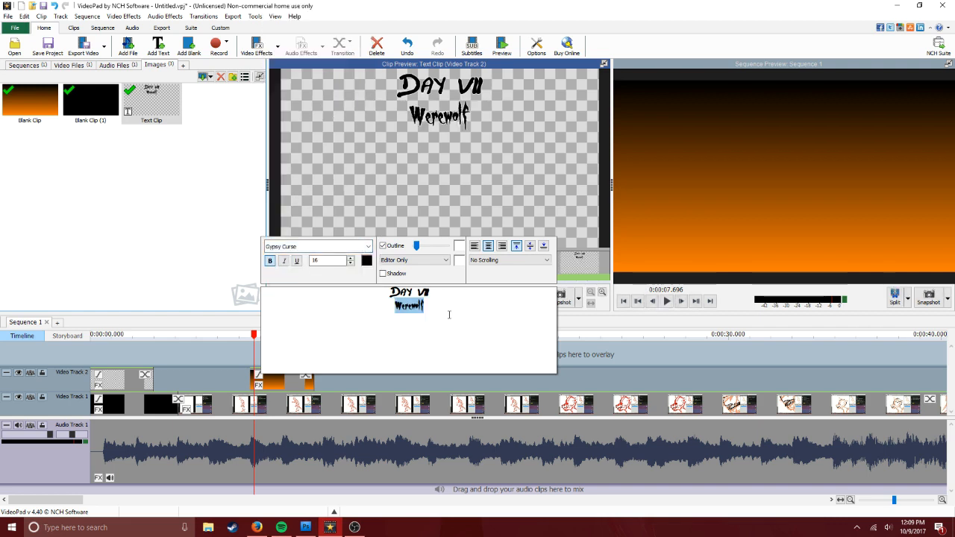
# Color the "Day VII" line of the title orange, with red 255, green 128 and blue 0
pyautogui.moveTo(436, 303); pyautogui.dragTo(333, 278)
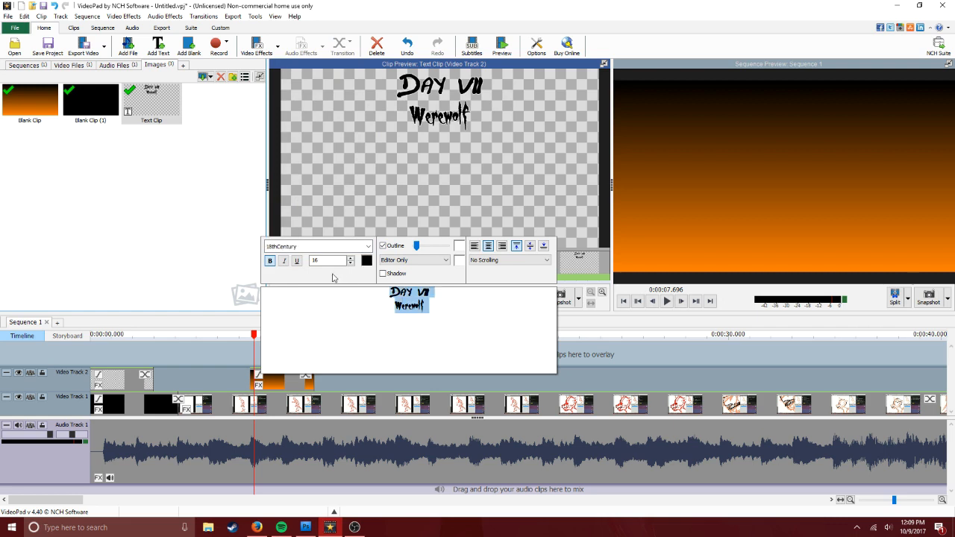
pyautogui.click(391, 291)
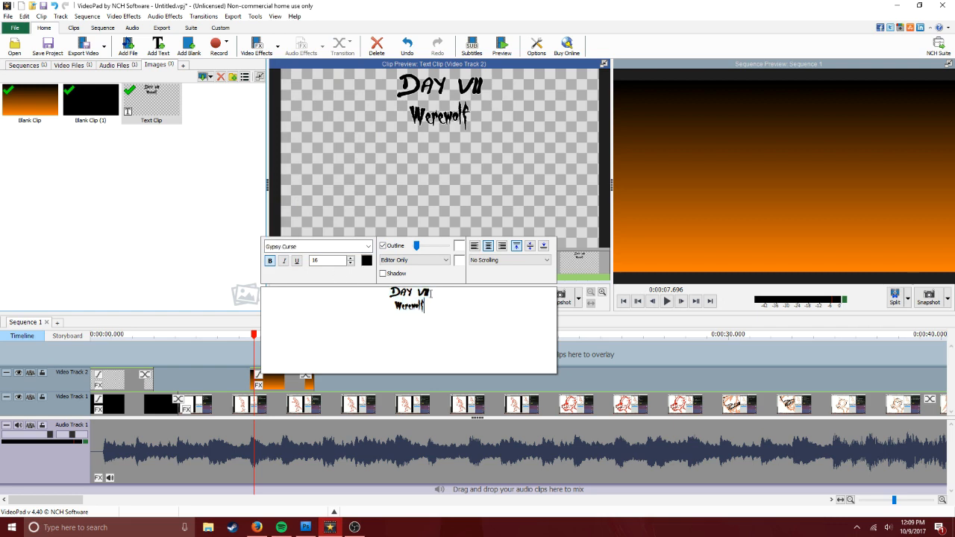
pyautogui.click(366, 260)
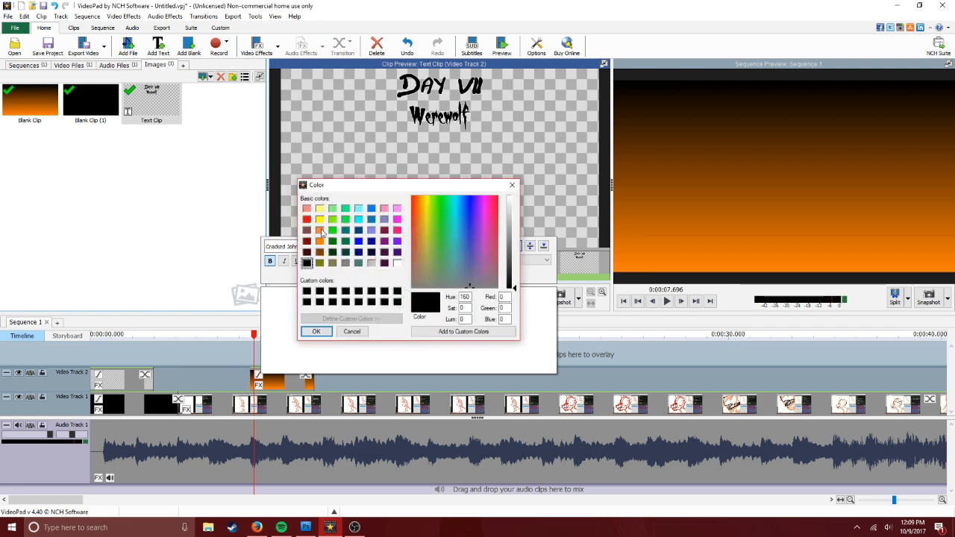
pyautogui.click(319, 241)
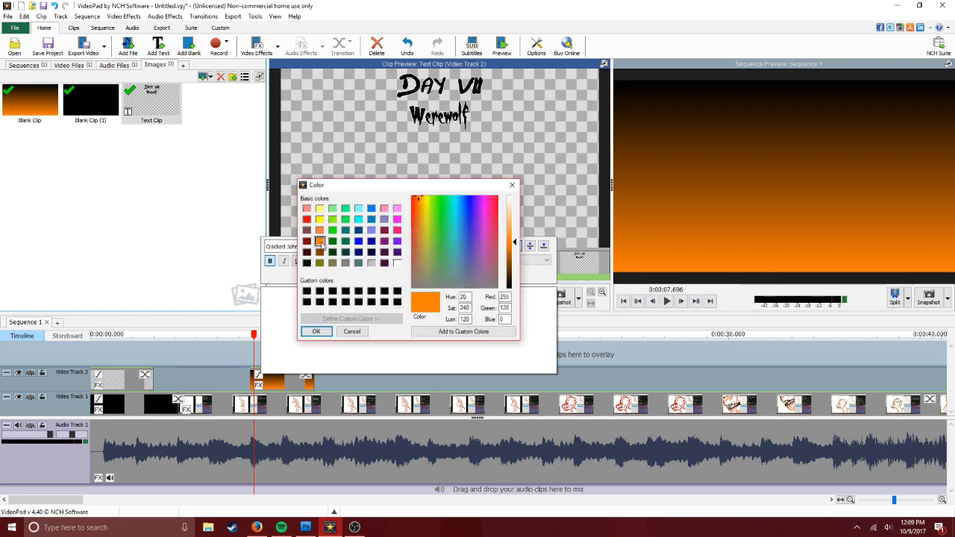
pyautogui.click(317, 331)
# Color the "Werewolf" line of the title brownish red, with red 128, green 64 and blue 64
pyautogui.click(433, 307)
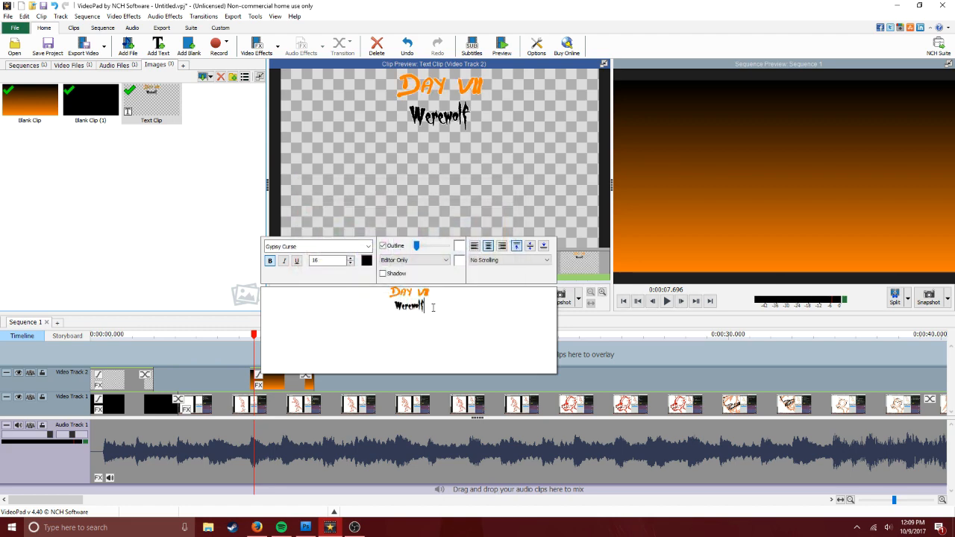
pyautogui.moveTo(430, 307); pyautogui.dragTo(326, 306)
pyautogui.click(367, 261)
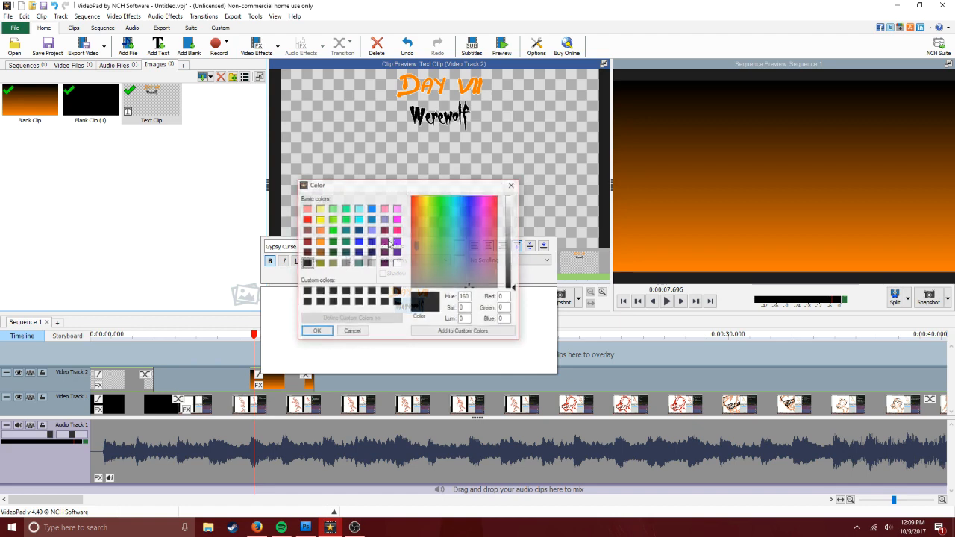
pyautogui.click(306, 229)
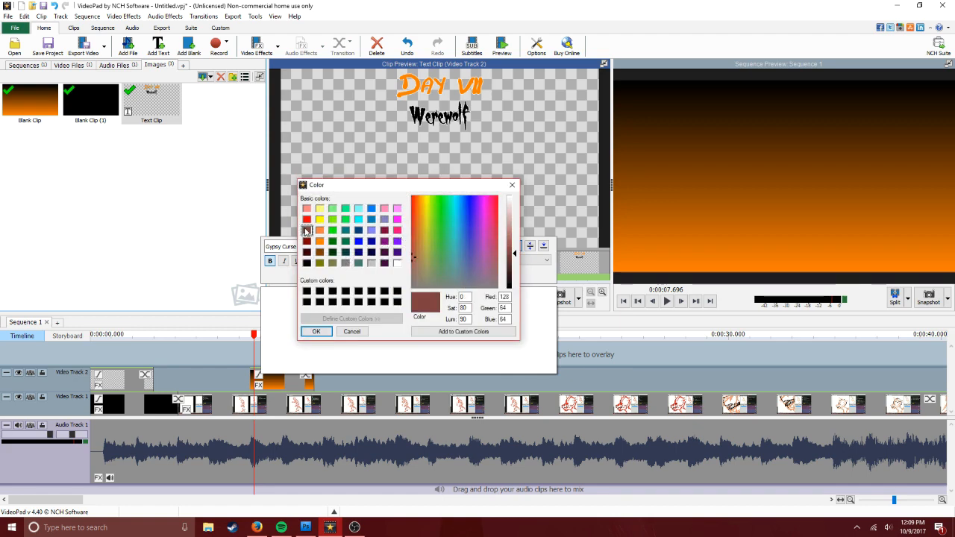
pyautogui.click(316, 330)
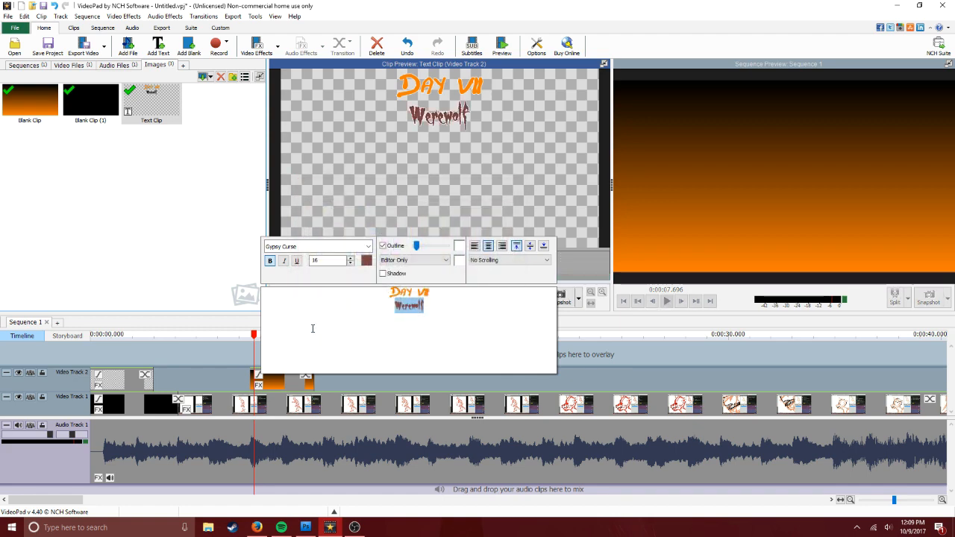
# Increase the font size of the "Day VII" line to 27
pyautogui.click(425, 306)
pyautogui.press('Up')
pyautogui.hotkey('shift', 'Home')
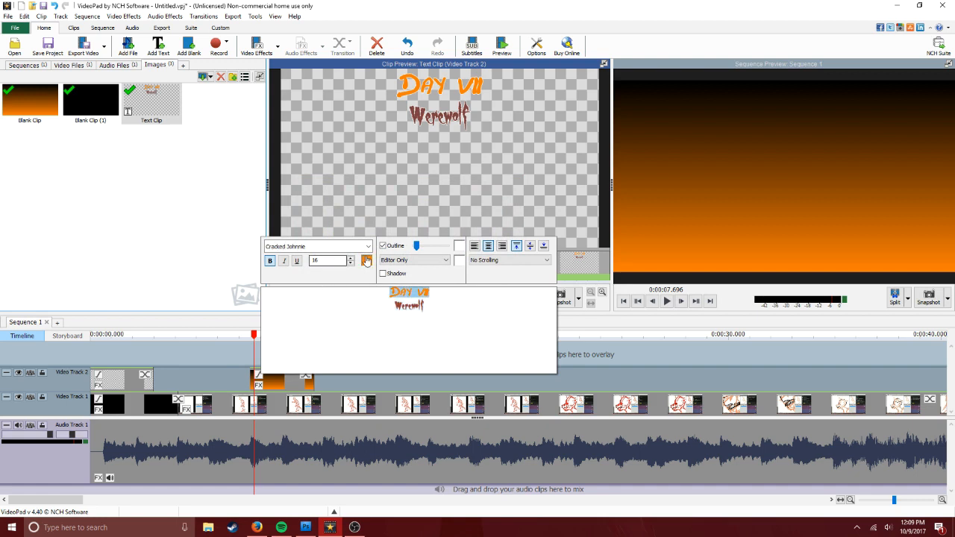
pyautogui.click(351, 258)
pyautogui.click(351, 258)
pyautogui.click(351, 258)
pyautogui.click(351, 258)
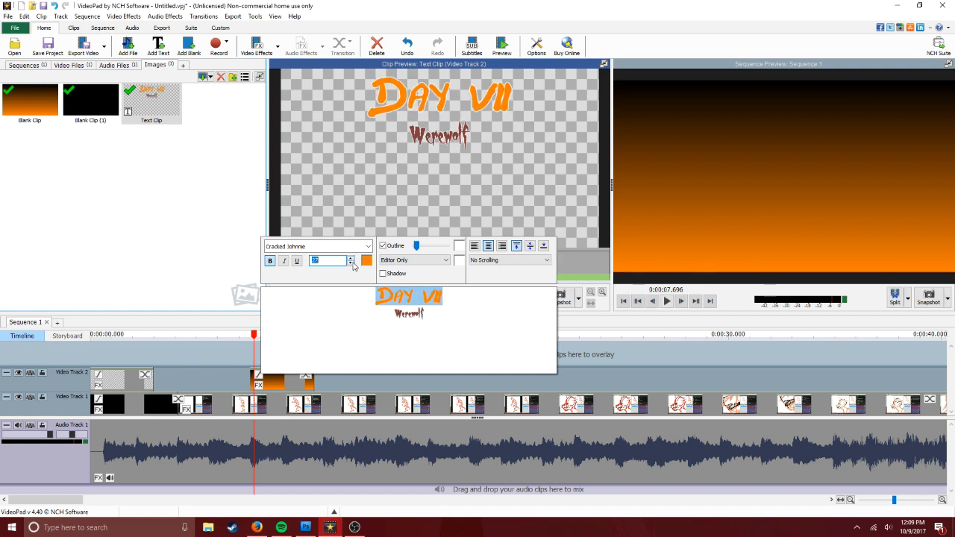
# Increase the font size of the "Werewolf" line to 22
pyautogui.click(427, 314)
pyautogui.doubleClick(426, 314)
pyautogui.click(430, 314)
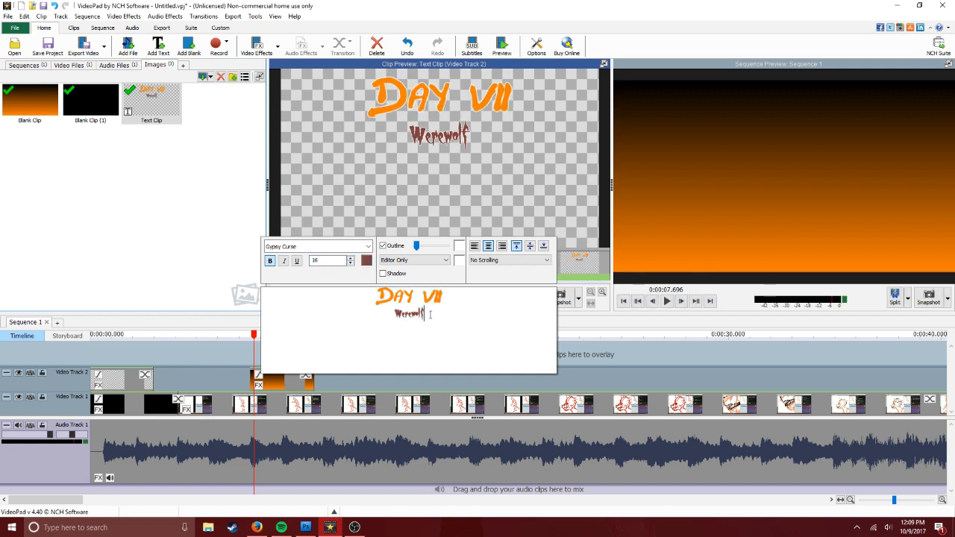
pyautogui.click(351, 257)
pyautogui.click(351, 257)
pyautogui.click(351, 257)
pyautogui.click(350, 257)
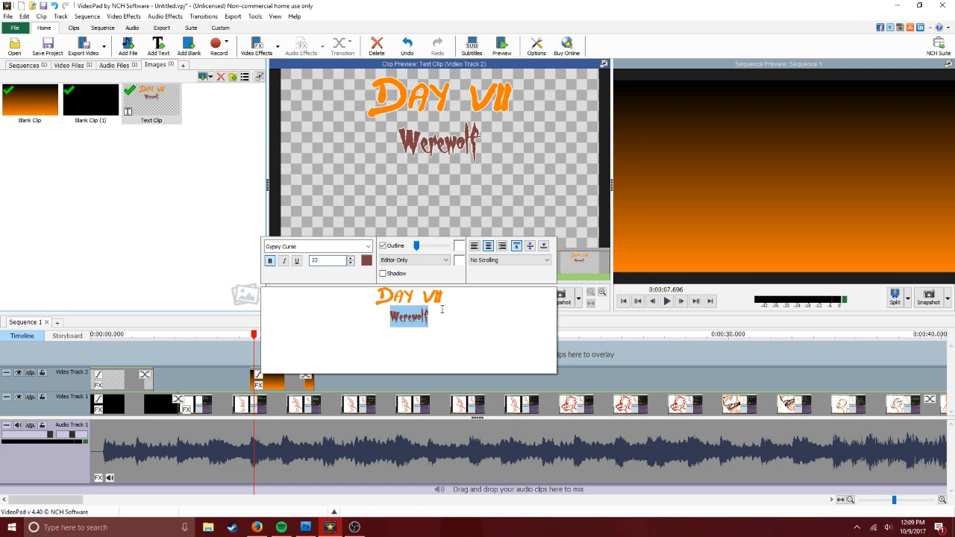
# Turn off the outline for the title text and close the text editor
pyautogui.click(430, 316)
pyautogui.moveTo(449, 294); pyautogui.dragTo(374, 297)
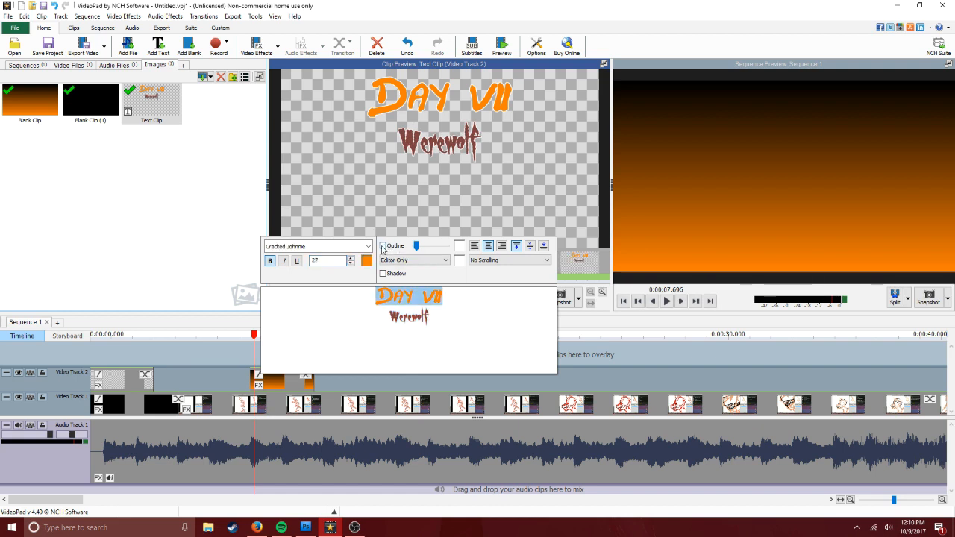
pyautogui.click(438, 316)
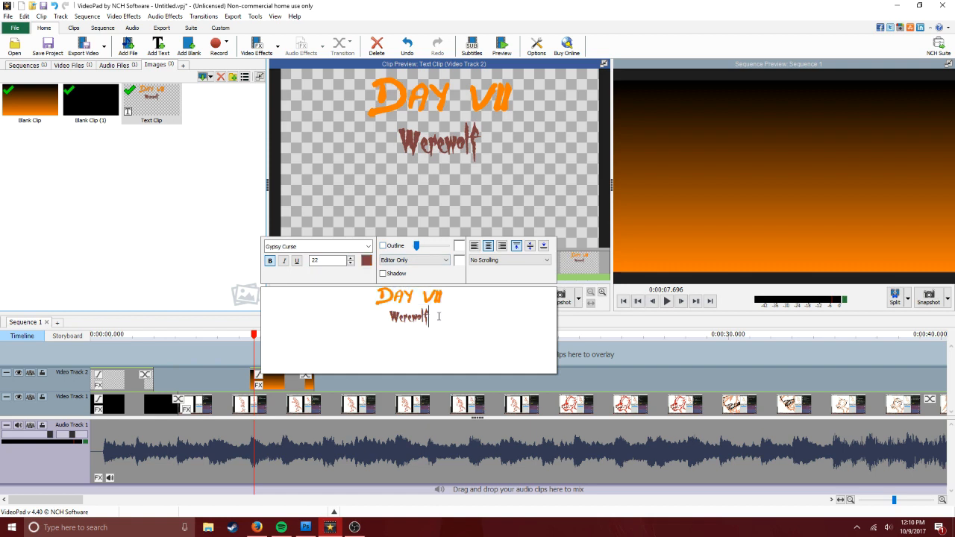
pyautogui.moveTo(430, 316); pyautogui.dragTo(358, 321)
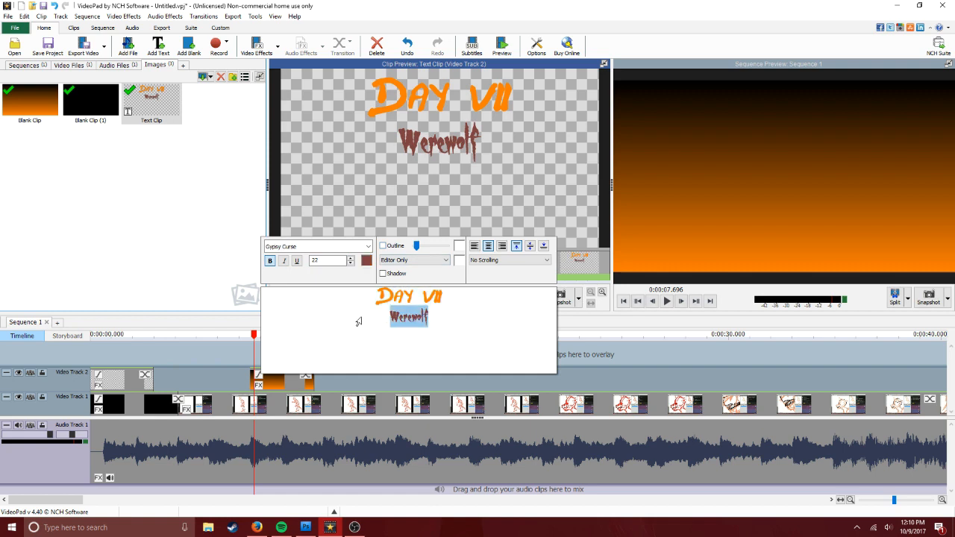
pyautogui.click(383, 247)
pyautogui.click(429, 316)
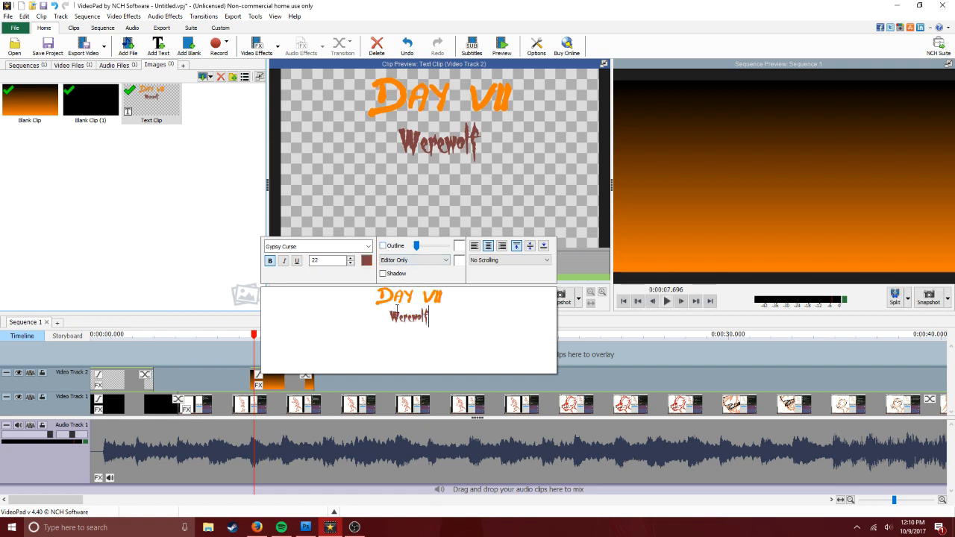
pyautogui.click(187, 241)
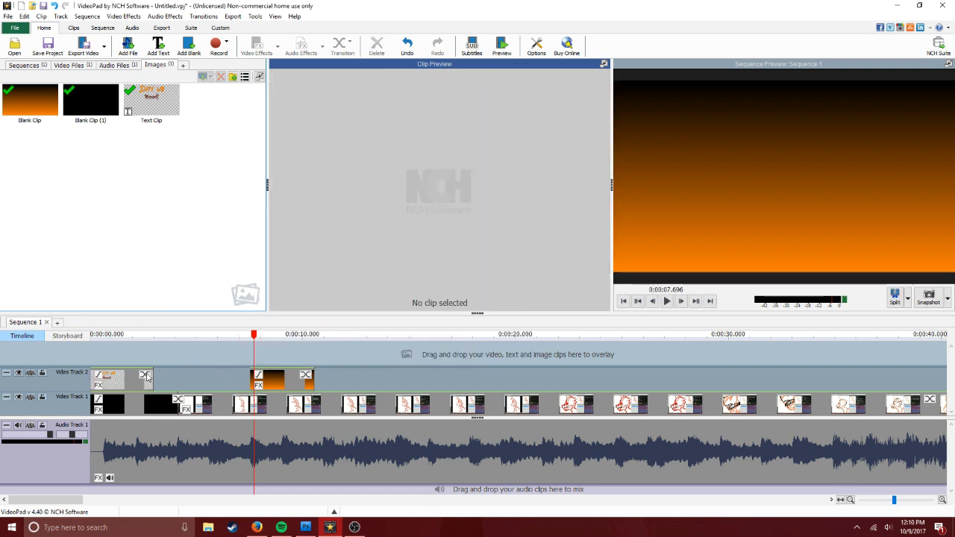
# Extend the title clip to the end of the black intro clip, move its text lower in the frame, and play the intro
pyautogui.moveTo(155, 383); pyautogui.dragTo(177, 384)
pyautogui.press('Home')
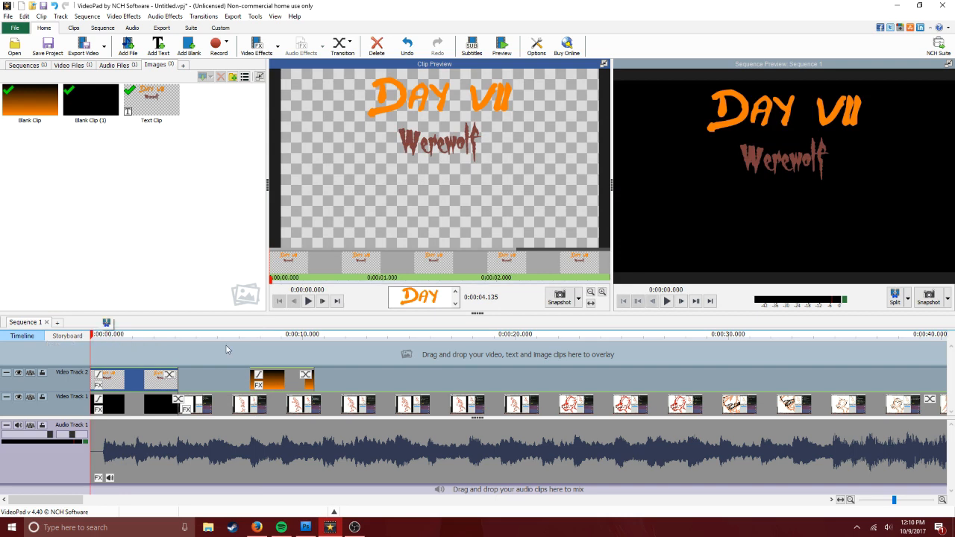
pyautogui.moveTo(458, 122); pyautogui.dragTo(458, 149)
pyautogui.press('space')
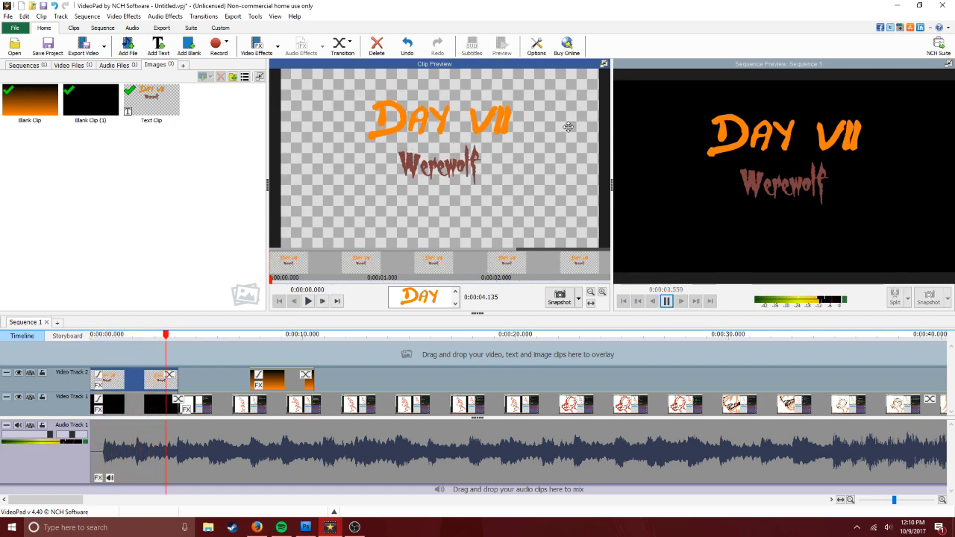
pyautogui.press('space')
# Add an ending transition to both the black intro clip on Video Track 1 and the title clip on Video Track 2
pyautogui.click(177, 403)
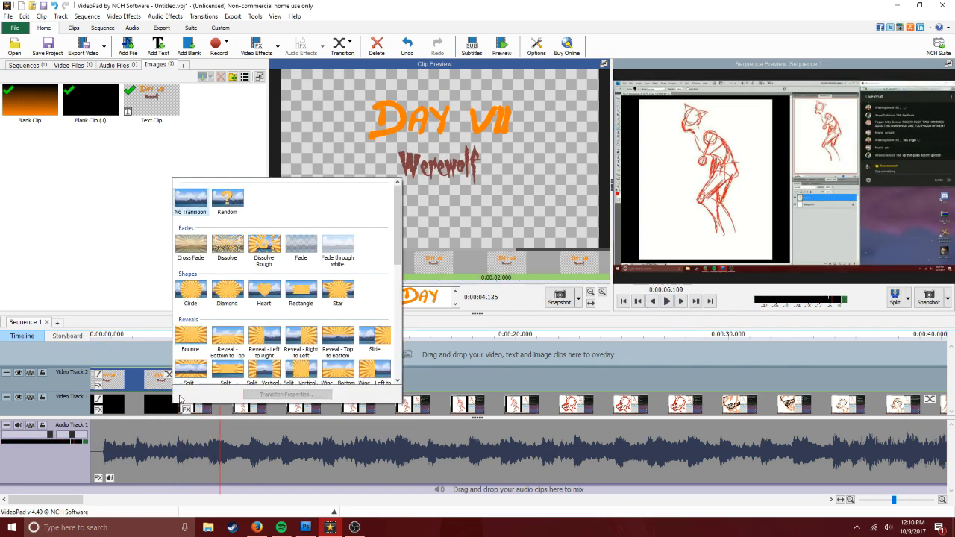
pyautogui.click(170, 380)
pyautogui.click(170, 380)
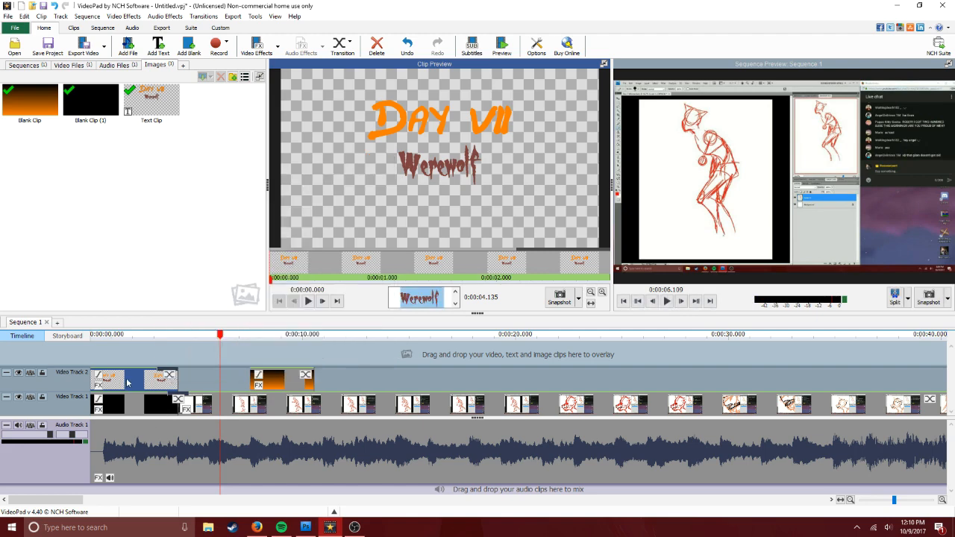
# Play the sequence from the beginning to check the titled intro and its transition into the speedpaint
pyautogui.click(93, 335)
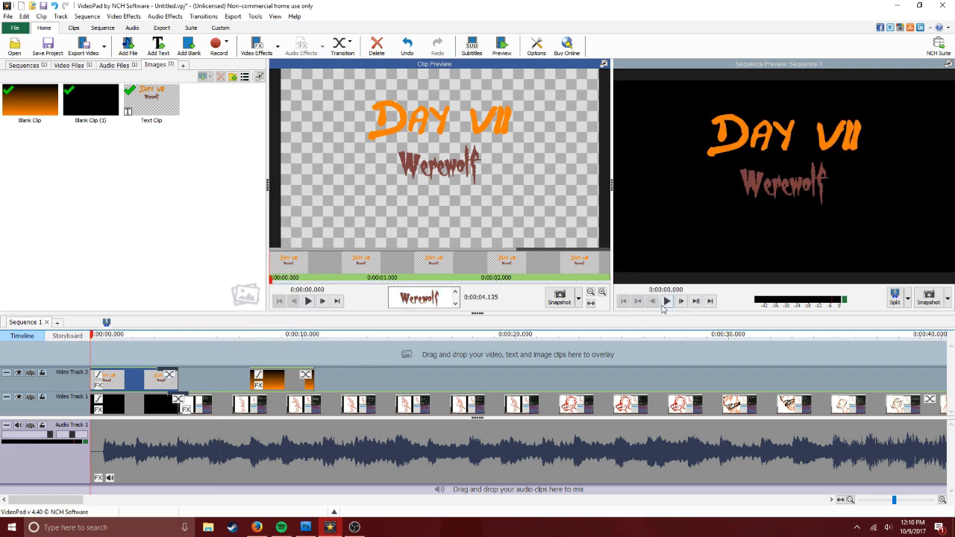
pyautogui.click(665, 302)
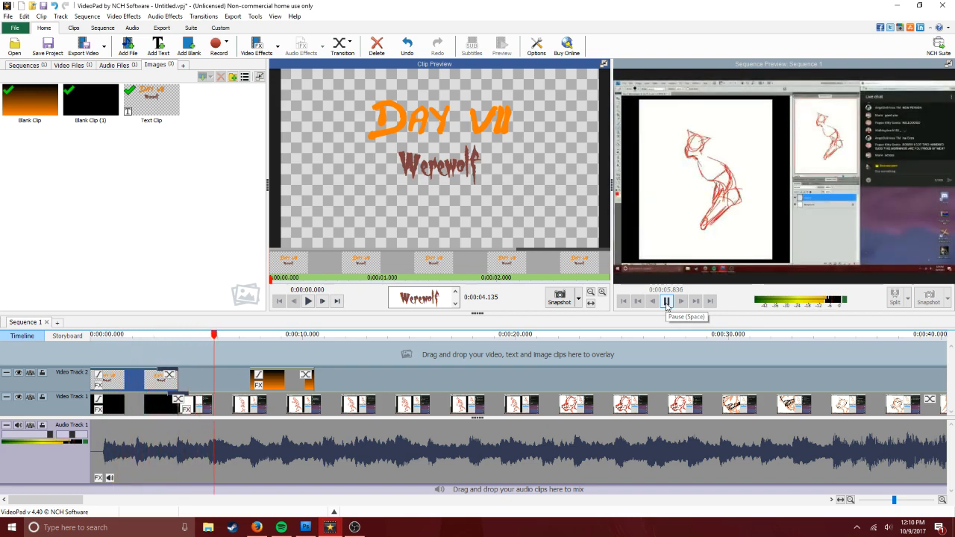
pyautogui.click(666, 302)
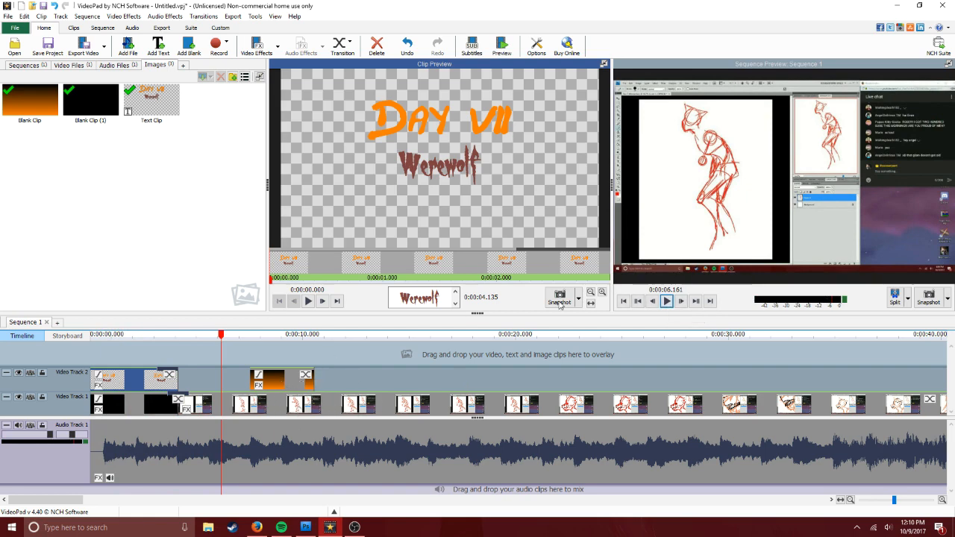
pyautogui.click(671, 305)
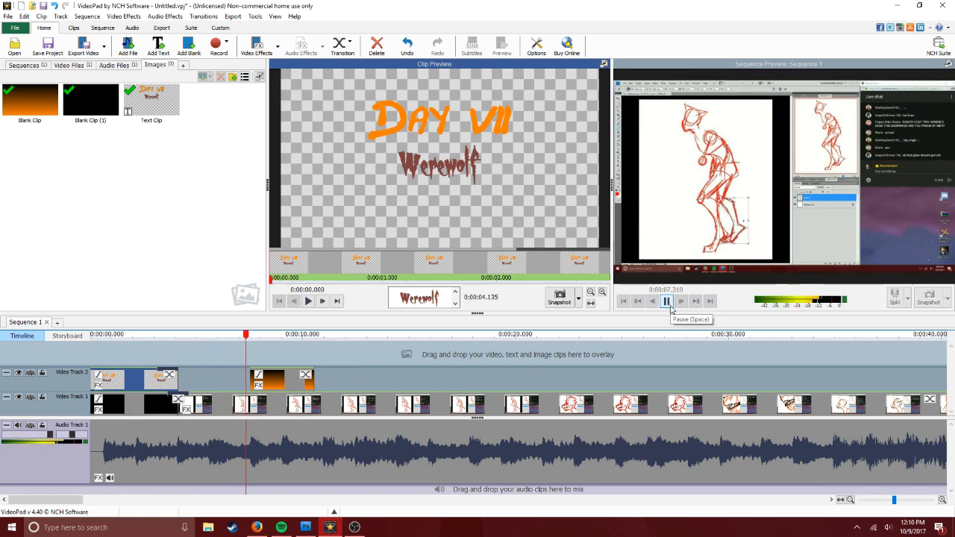
pyautogui.click(670, 305)
# Reposition the orange gradient clip on Video Track 2 to start at about 7.6 seconds, checking its timing against the music
pyautogui.click(287, 381)
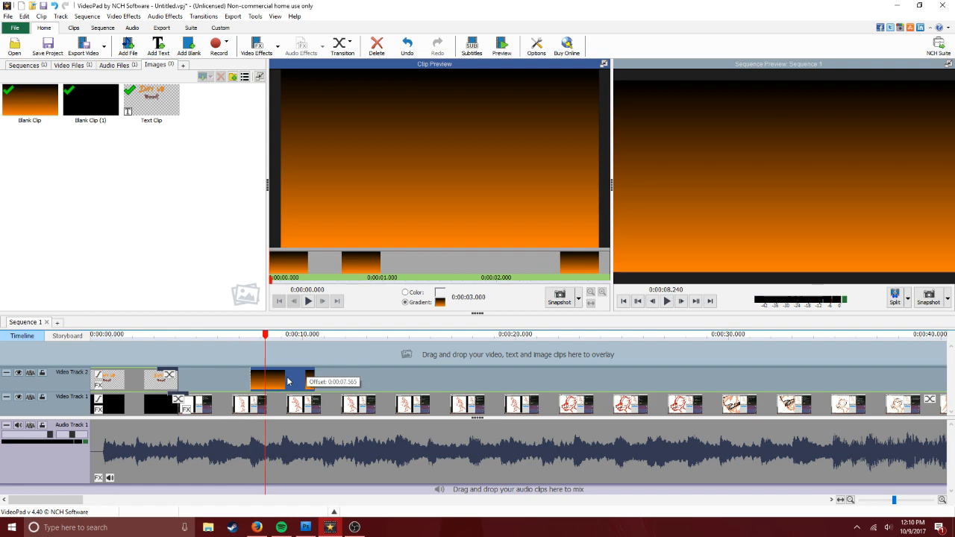
pyautogui.moveTo(290, 381); pyautogui.dragTo(295, 381)
pyautogui.scroll(3, 218, 367)
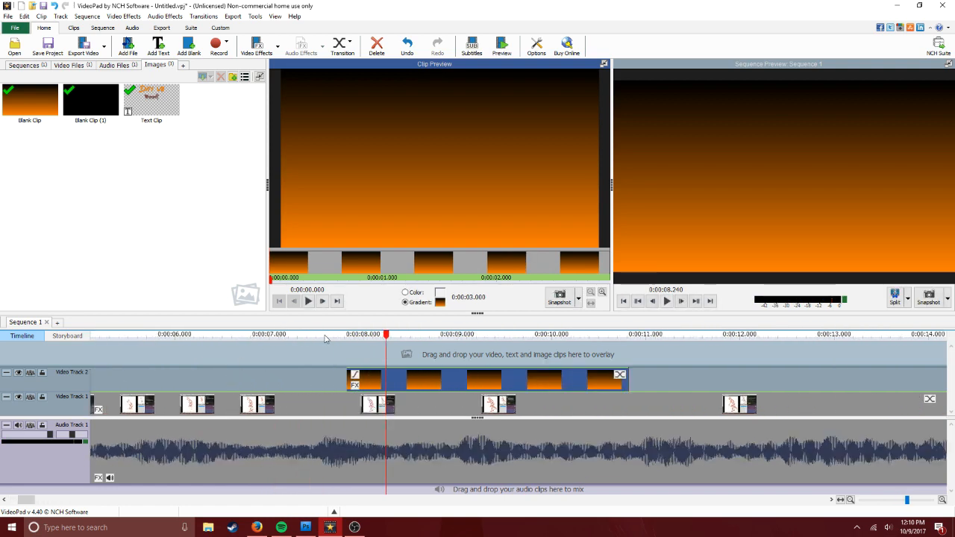
pyautogui.click(326, 336)
pyautogui.press('space')
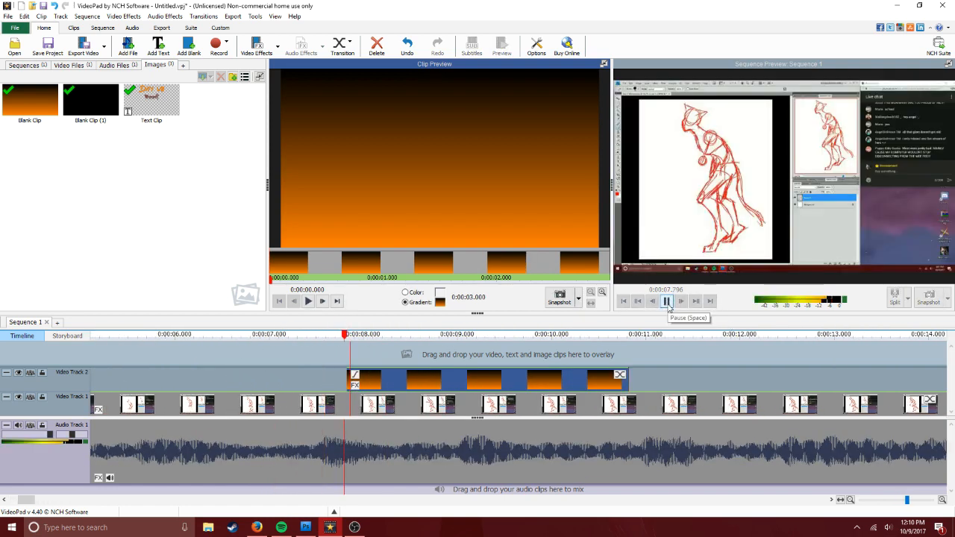
pyautogui.press('space')
pyautogui.moveTo(384, 385); pyautogui.dragTo(364, 385)
pyautogui.click(667, 301)
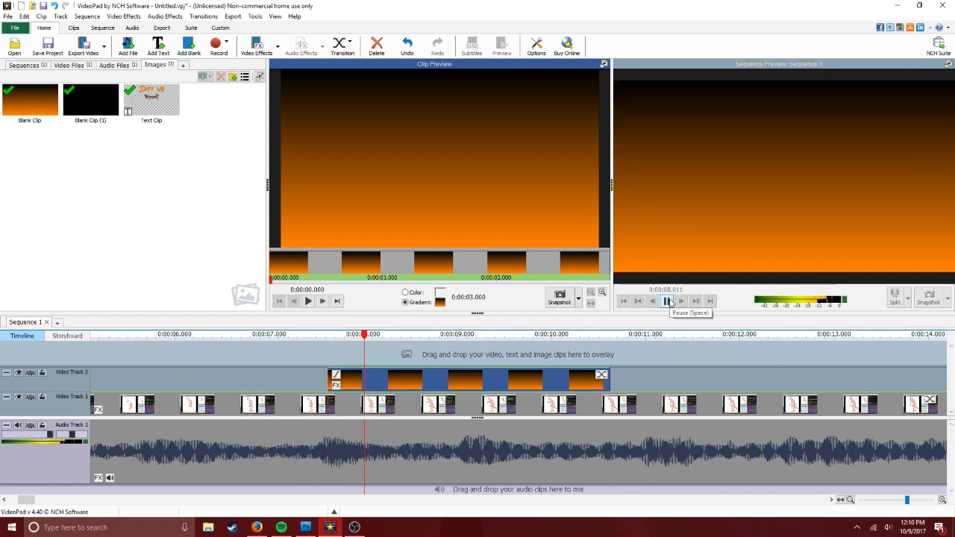
pyautogui.click(668, 301)
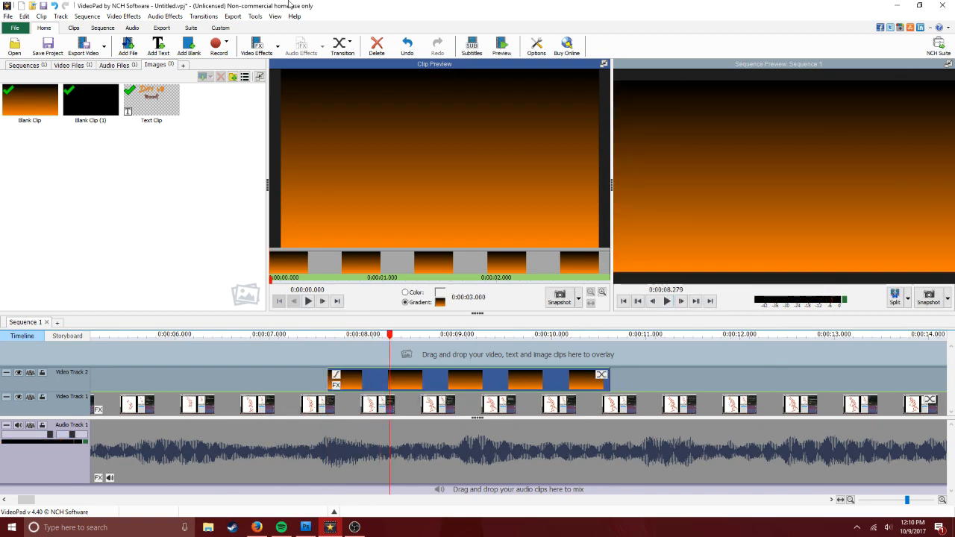
# Add a Scale effect to the orange gradient clip on Video Track 2 and set its vertical scale to 0.30
pyautogui.click(256, 47)
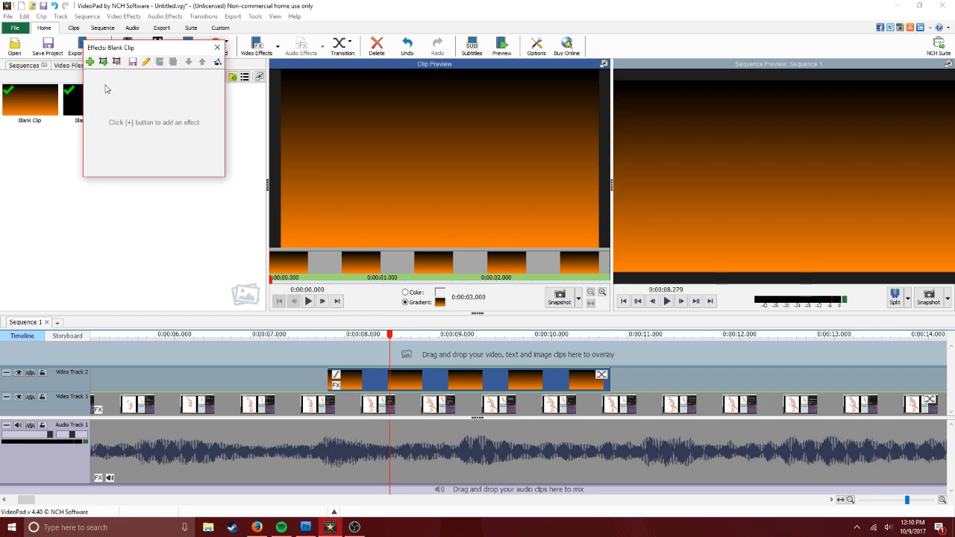
pyautogui.click(90, 63)
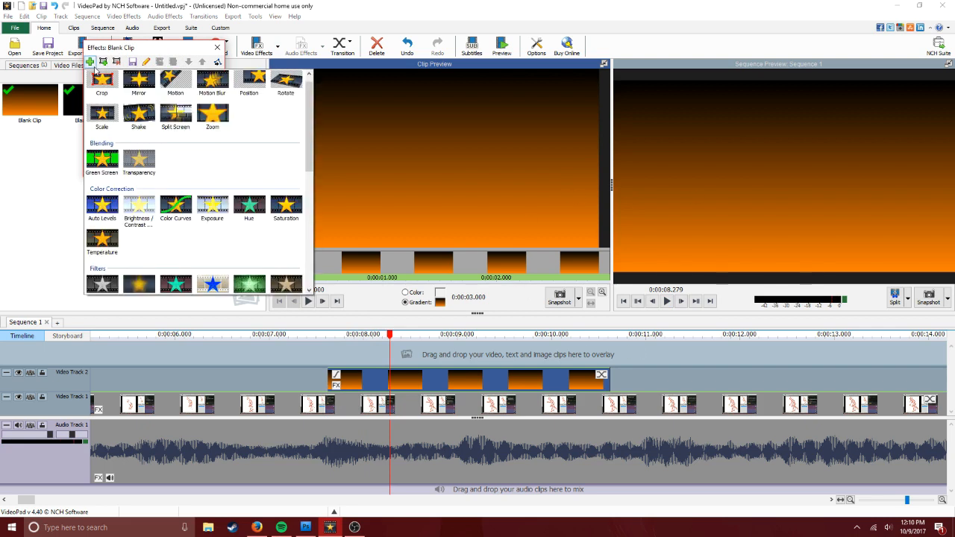
pyautogui.click(114, 123)
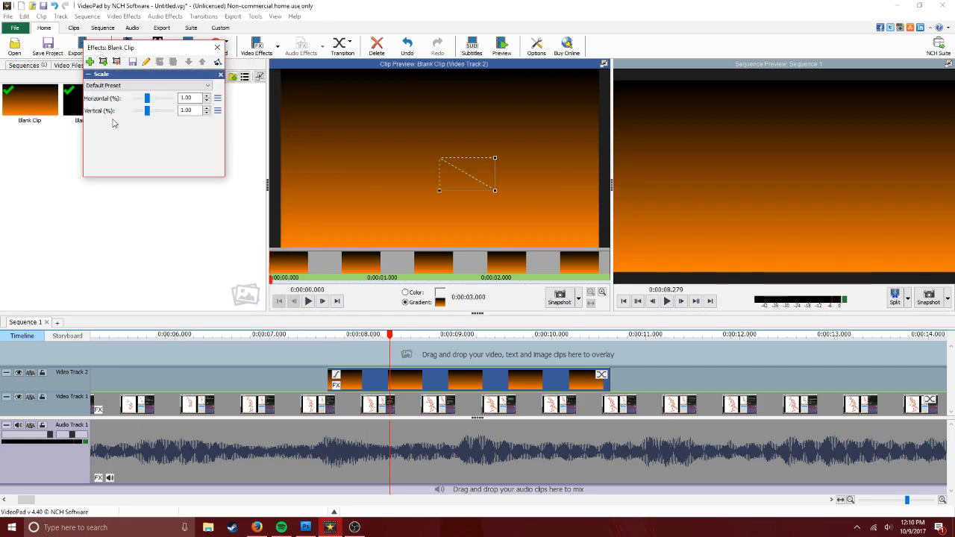
pyautogui.click(206, 112)
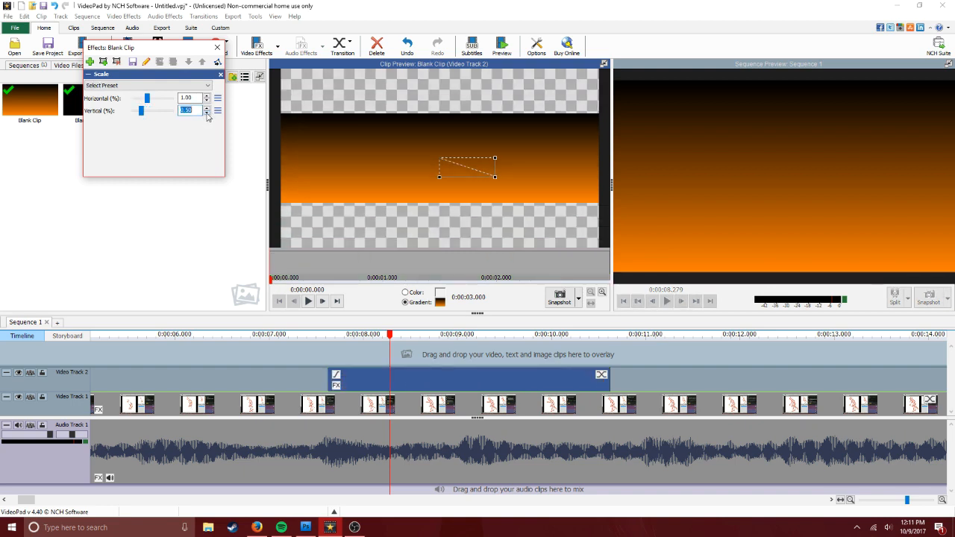
pyautogui.click(207, 114)
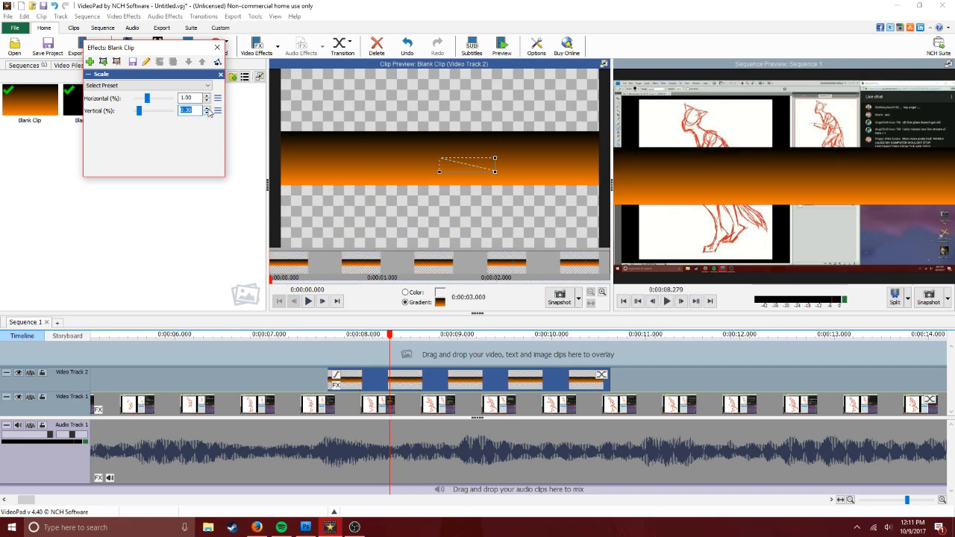
pyautogui.click(207, 109)
pyautogui.click(209, 114)
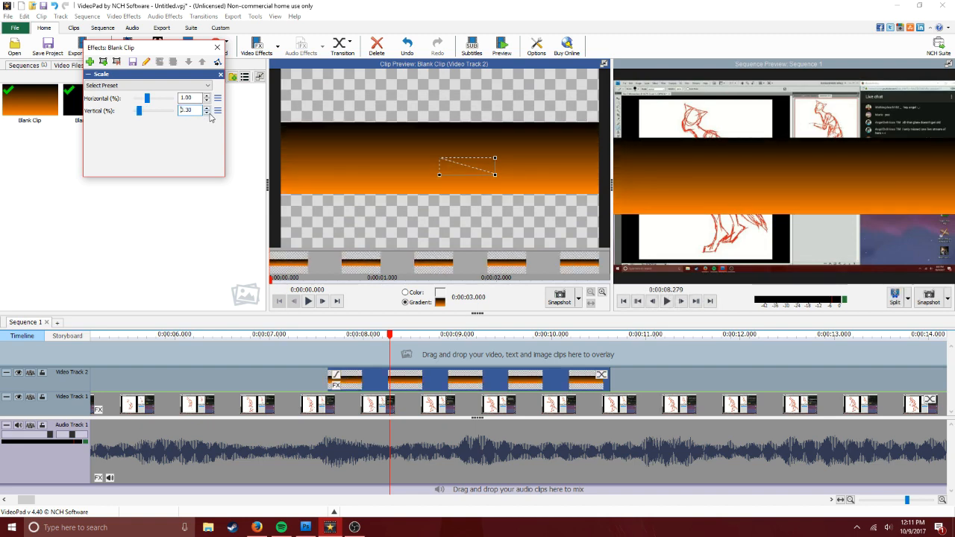
# Add a Position effect to the gradient clip and move the band to the frame's upper edge, about -38.72% vertical offset
pyautogui.click(99, 60)
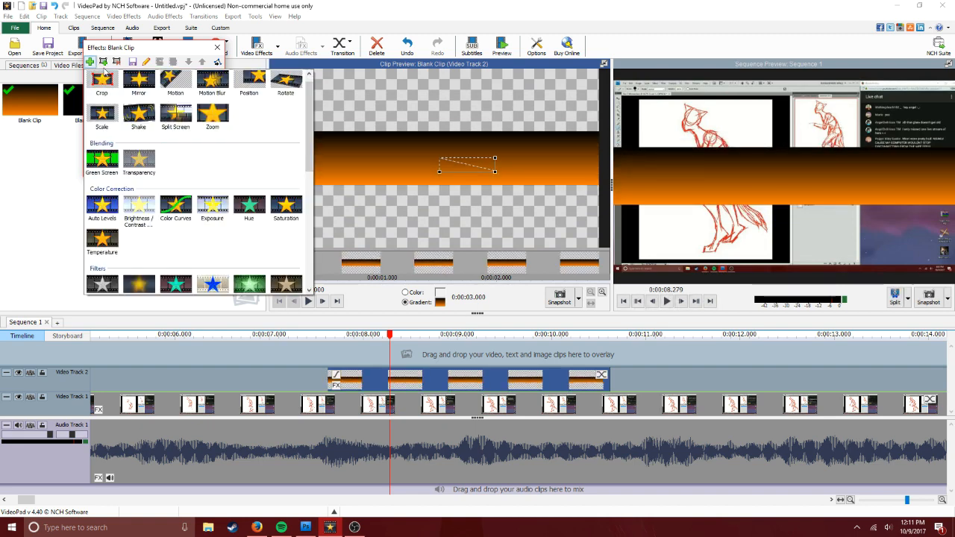
pyautogui.click(249, 84)
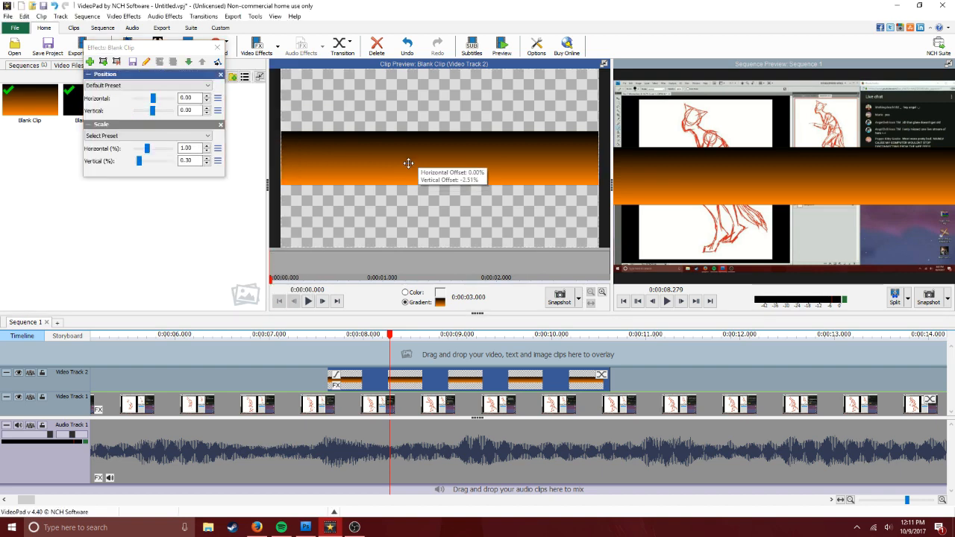
pyautogui.moveTo(410, 121); pyautogui.dragTo(409, 102)
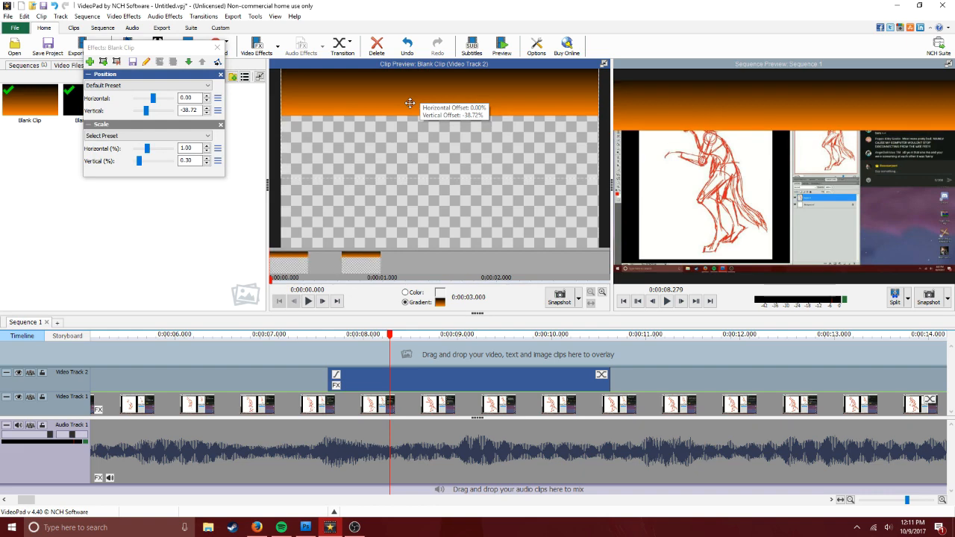
# Add a Transparency effect with 50% opacity to the gradient clip and close its effects
pyautogui.click(94, 57)
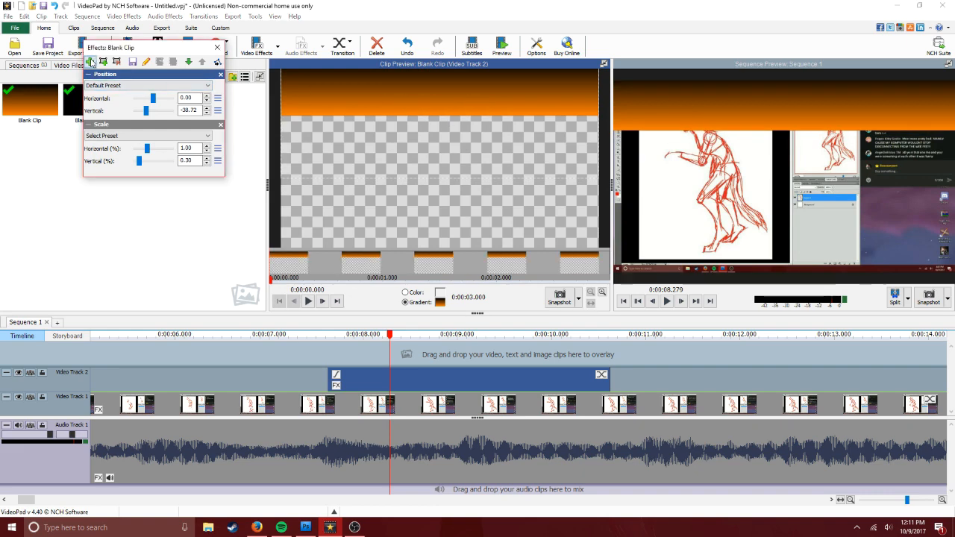
pyautogui.click(90, 61)
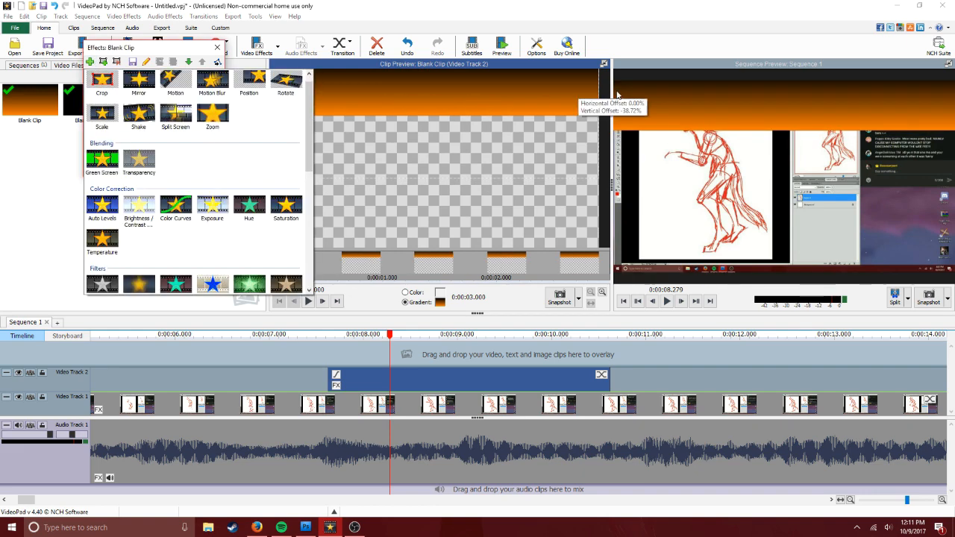
pyautogui.click(141, 157)
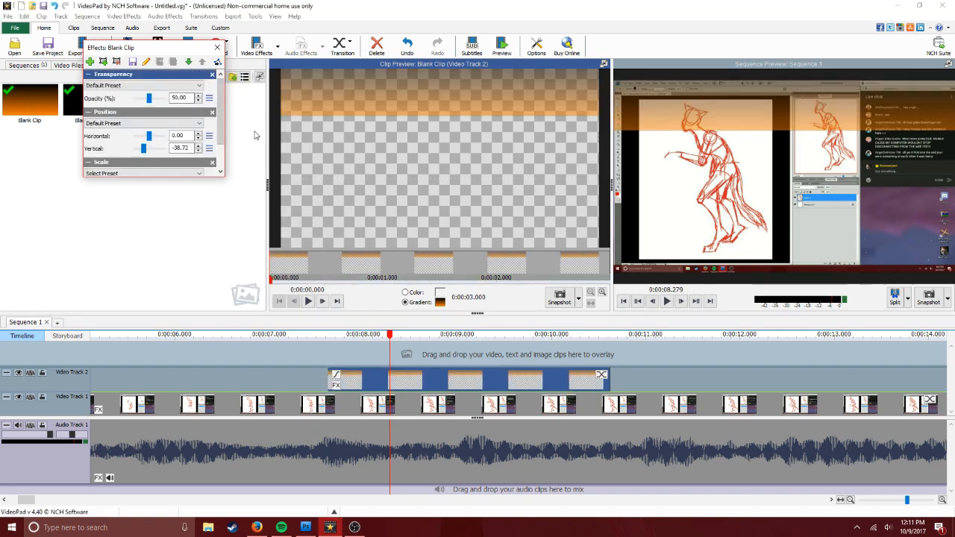
pyautogui.click(217, 48)
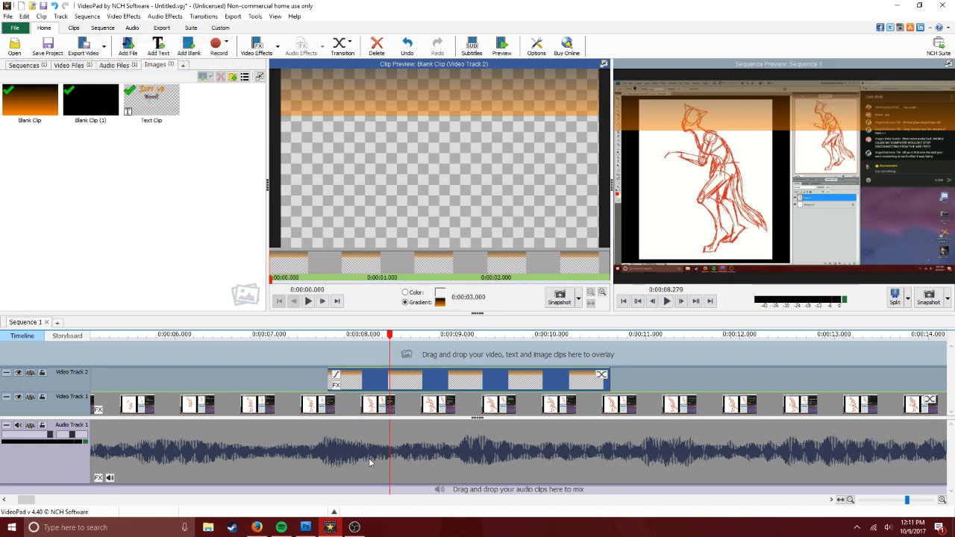
# Give the gradient clip on Video Track 2 a fade-in duration of 1 and a Fade transition at its end
pyautogui.scroll(-3, 637, 373)
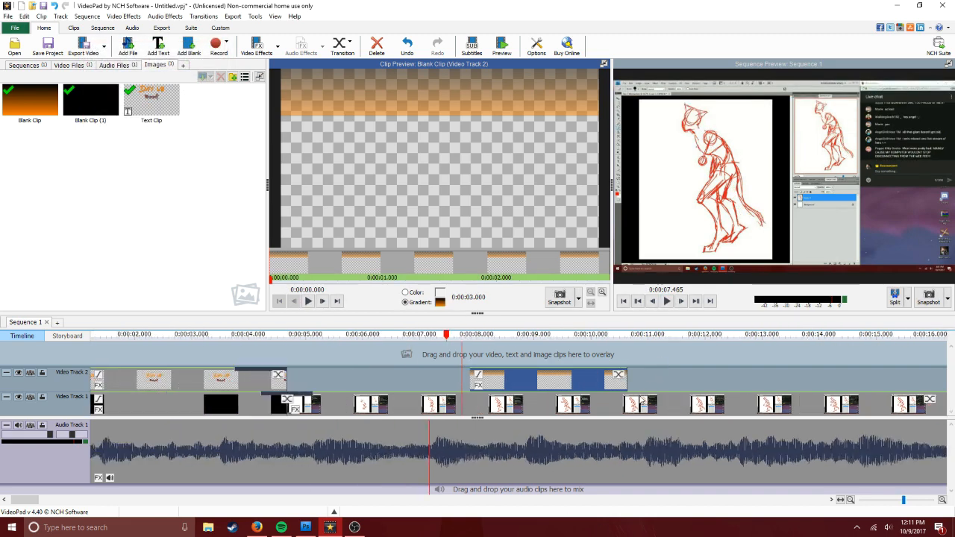
pyautogui.click(407, 373)
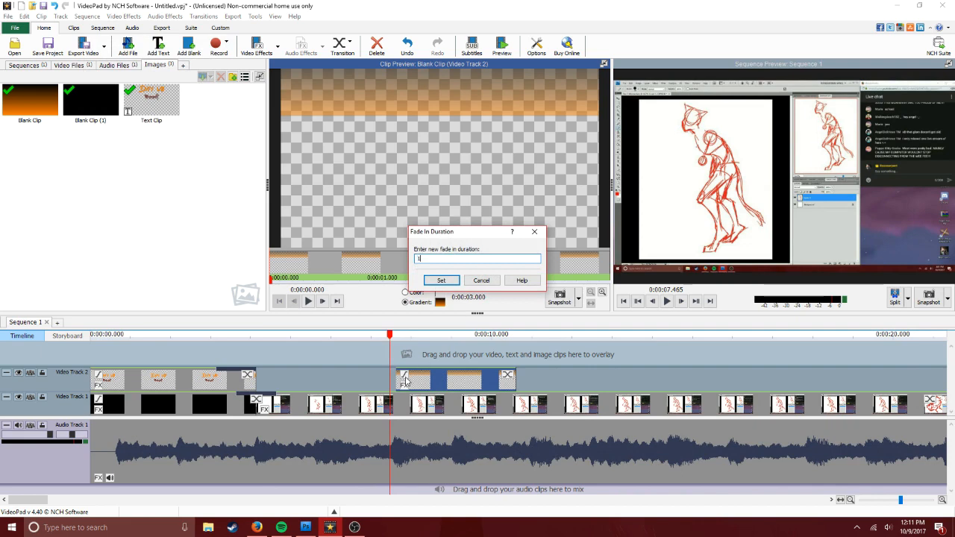
pyautogui.press('Return')
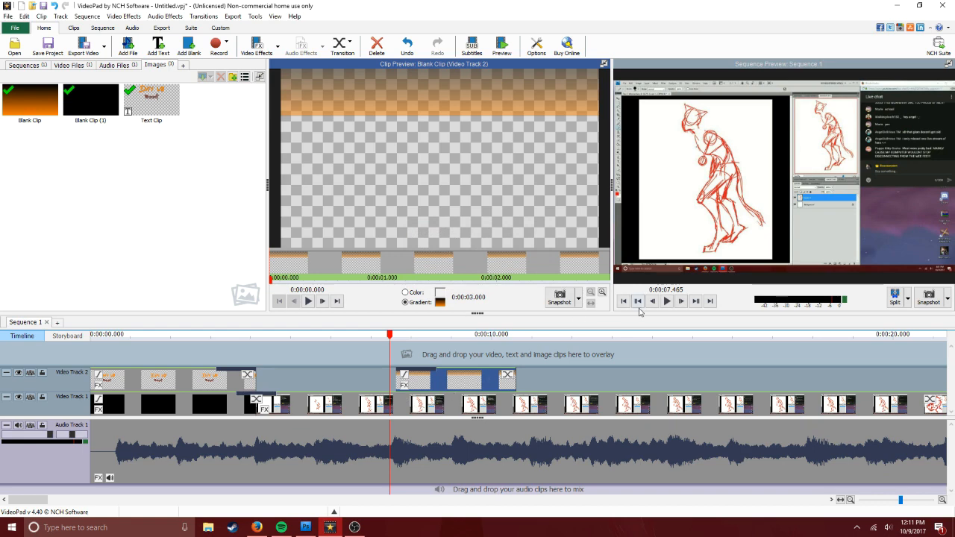
pyautogui.click(508, 376)
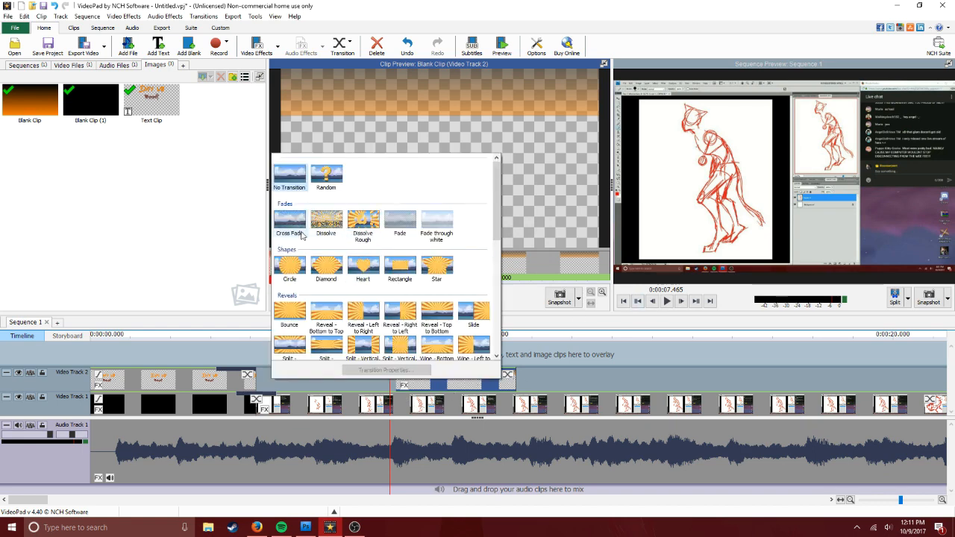
pyautogui.click(397, 222)
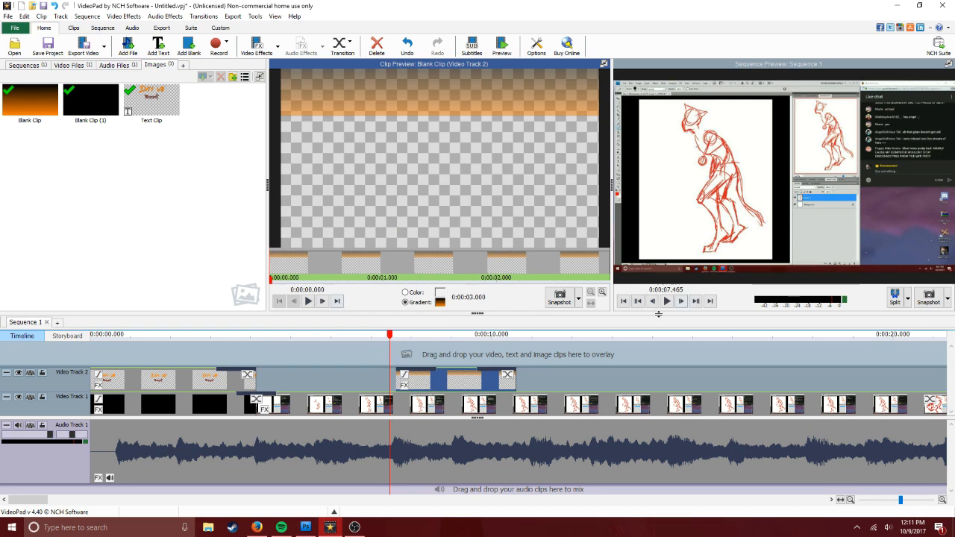
# Extend the gradient clip to about 4.1 seconds, play it, and shift it earlier to start at about 7.2 seconds
pyautogui.moveTo(511, 385); pyautogui.dragTo(559, 384)
pyautogui.click(665, 301)
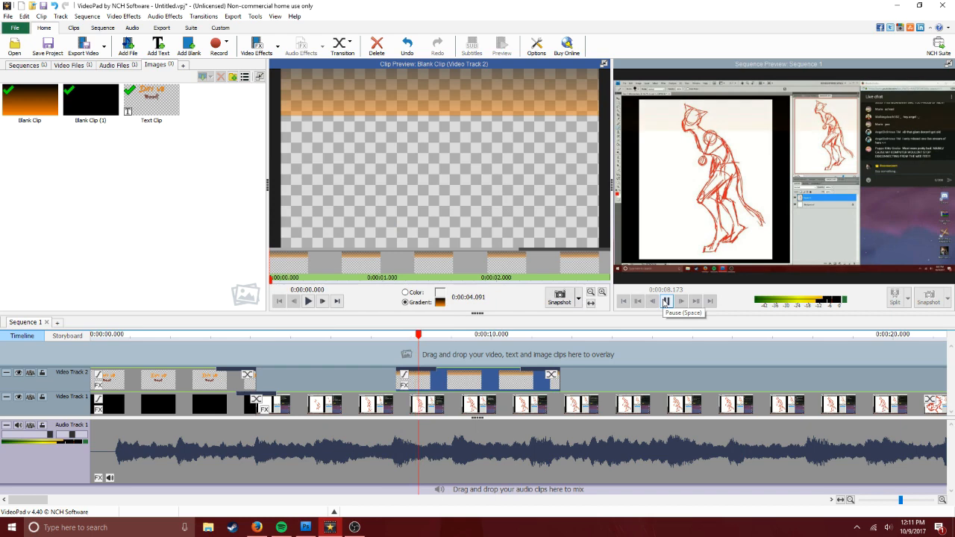
pyautogui.click(665, 300)
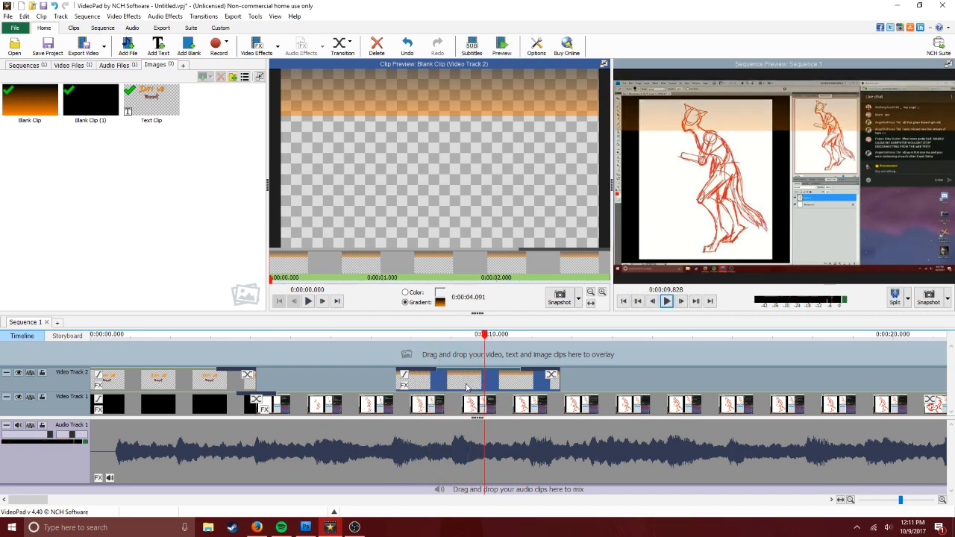
pyautogui.moveTo(451, 383); pyautogui.dragTo(436, 382)
# Change the gradient clip's ending transition to Bounce, with the previous clip's end position set to Top
pyautogui.click(535, 374)
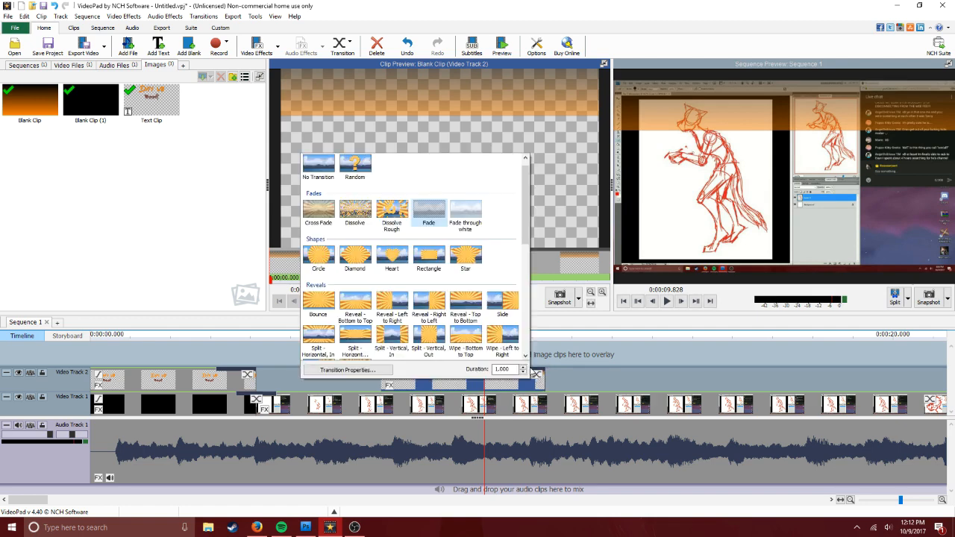
pyautogui.click(334, 315)
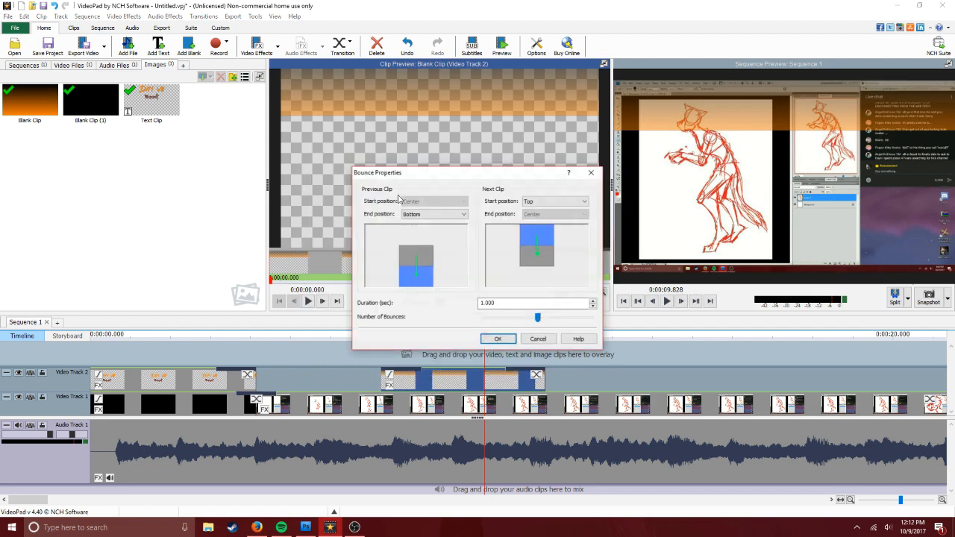
pyautogui.click(445, 218)
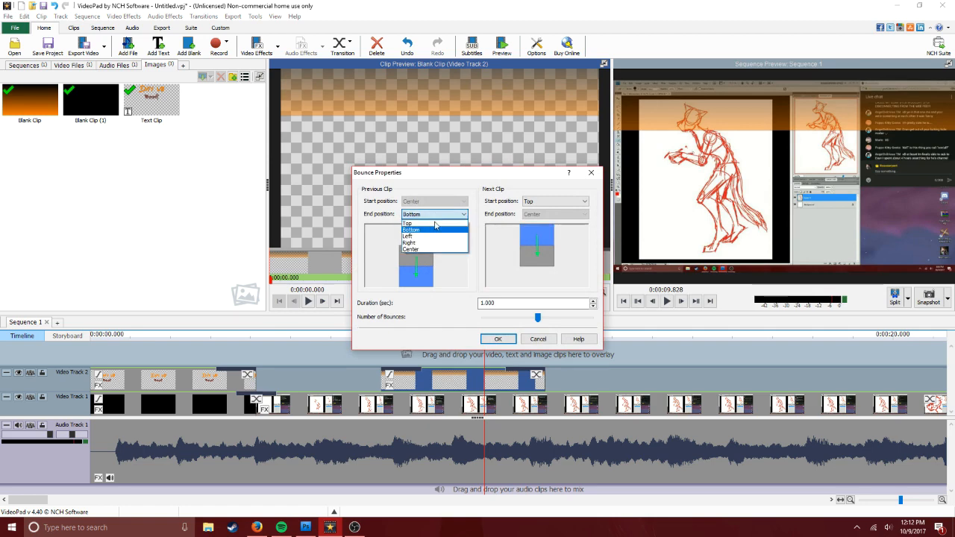
pyautogui.click(436, 226)
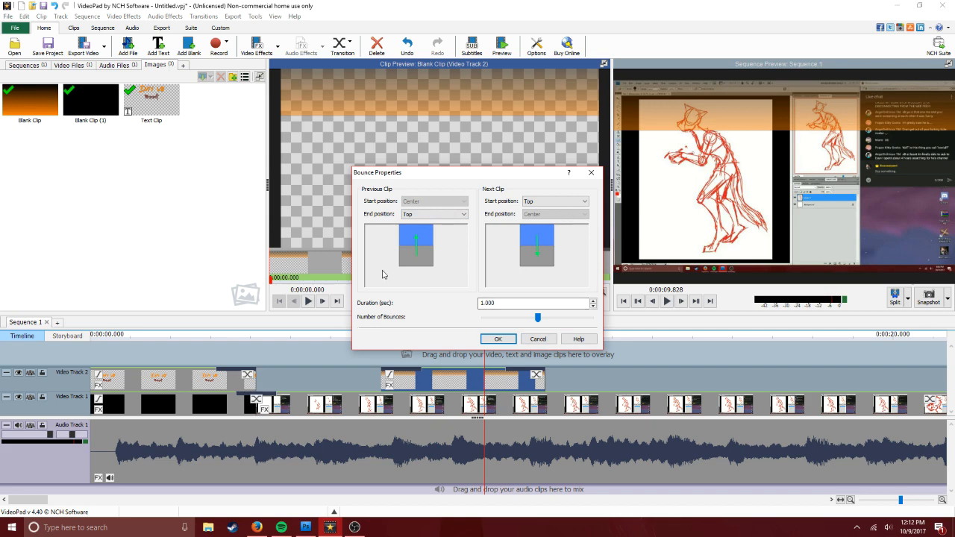
pyautogui.click(497, 338)
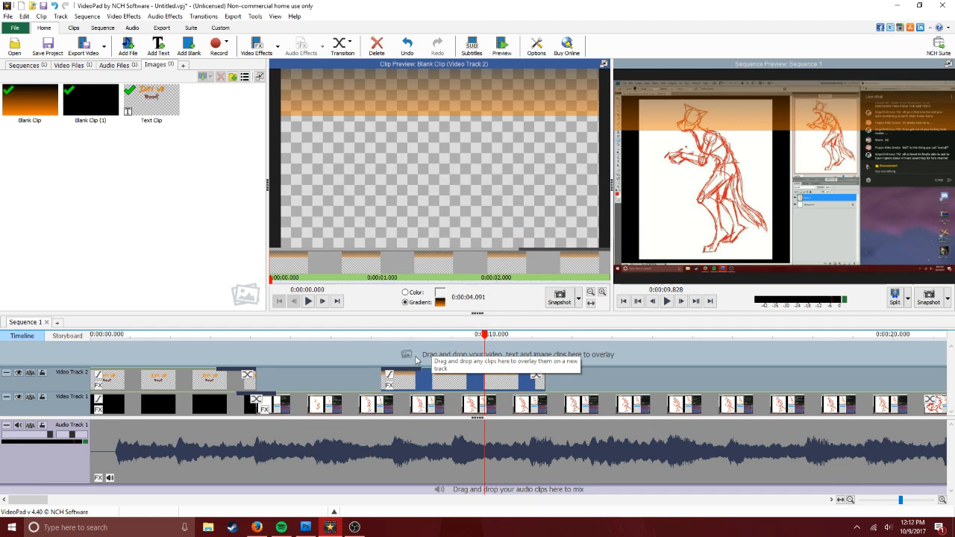
# Review the Bounce transition's properties on the gradient clip, including the next clip's start position options, and close them without changes
pyautogui.click(535, 376)
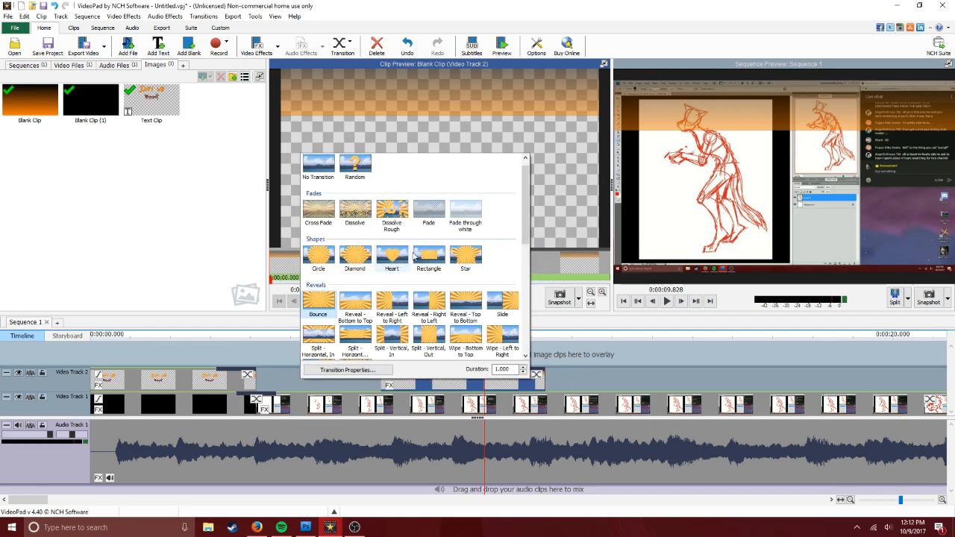
pyautogui.scroll(1, 376, 240)
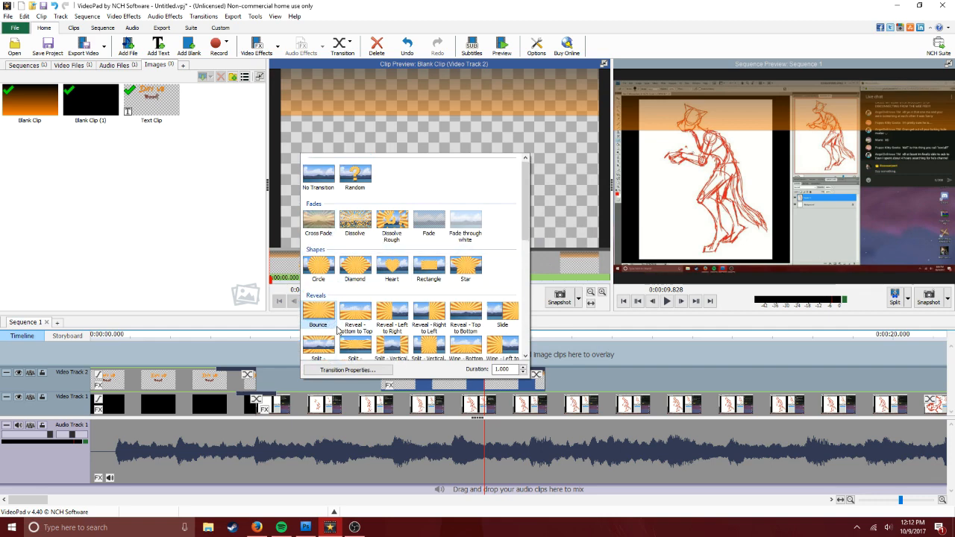
pyautogui.click(347, 369)
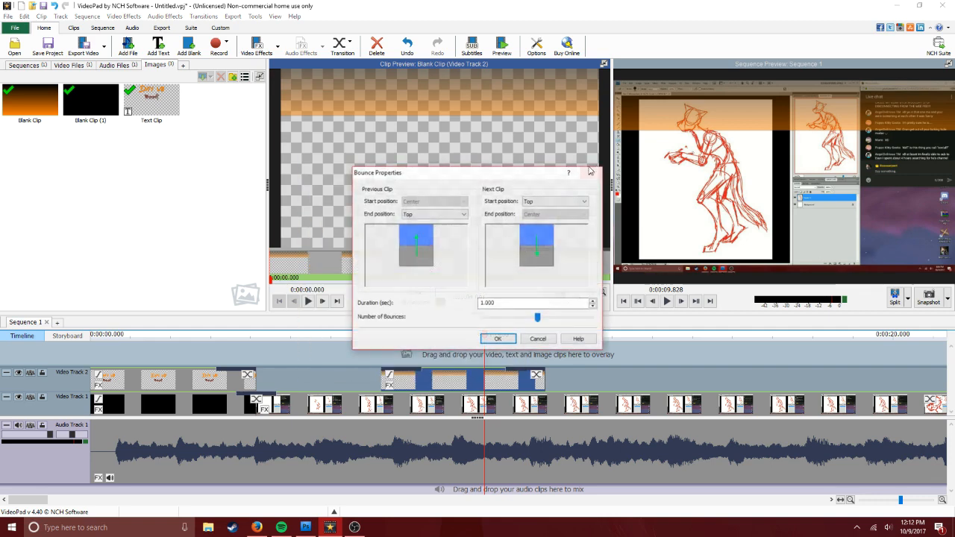
pyautogui.click(565, 202)
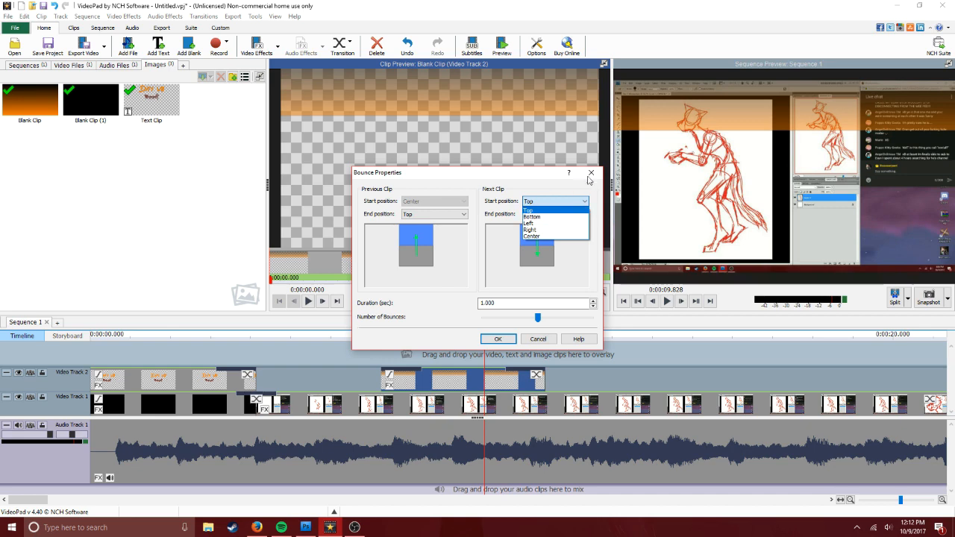
pyautogui.click(460, 291)
pyautogui.click(591, 172)
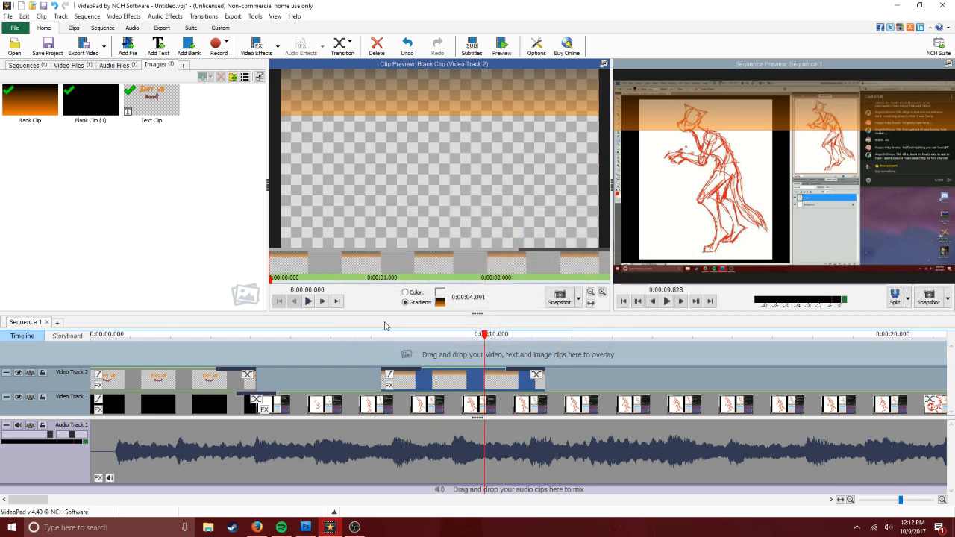
# Play the section containing the gradient overlay repeatedly to check its fade-in and bounce ending, returning the playhead to about 7.2 seconds
pyautogui.click(375, 347)
pyautogui.click(668, 300)
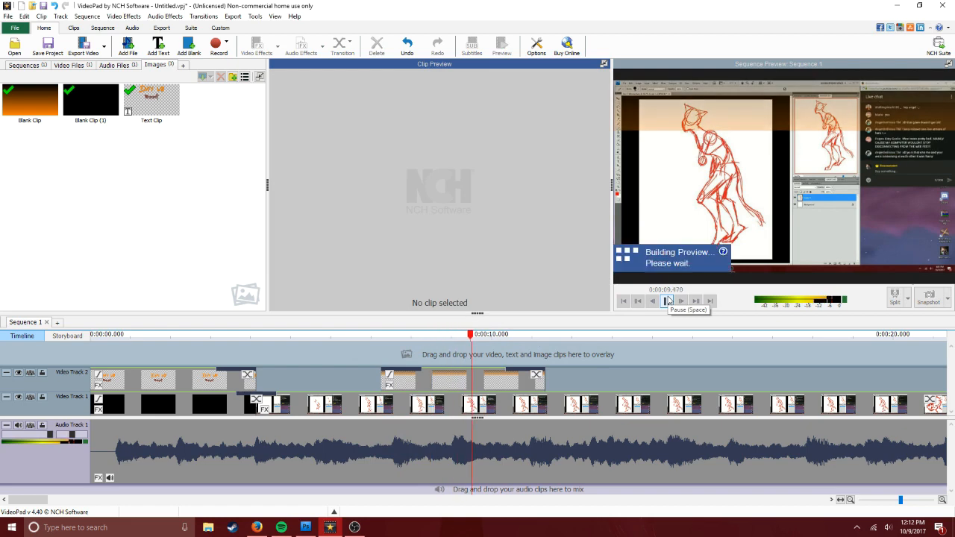
pyautogui.click(667, 300)
pyautogui.click(667, 300)
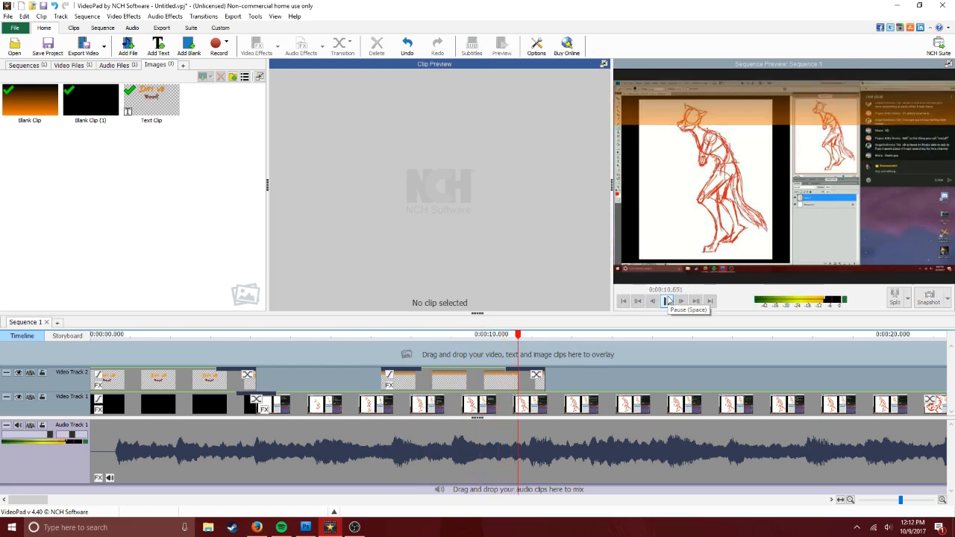
pyautogui.press('space')
pyautogui.scroll(2, 460, 376)
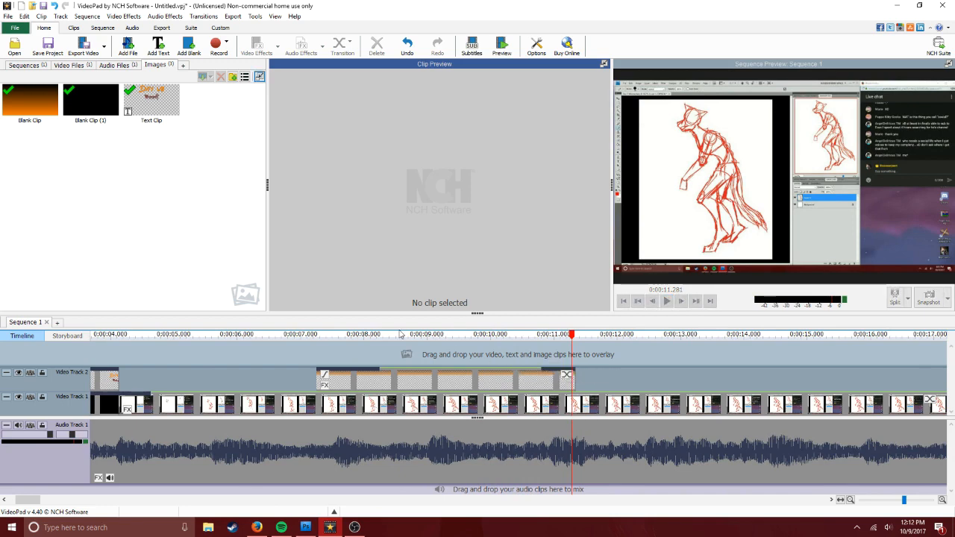
pyautogui.click(310, 335)
pyautogui.click(664, 301)
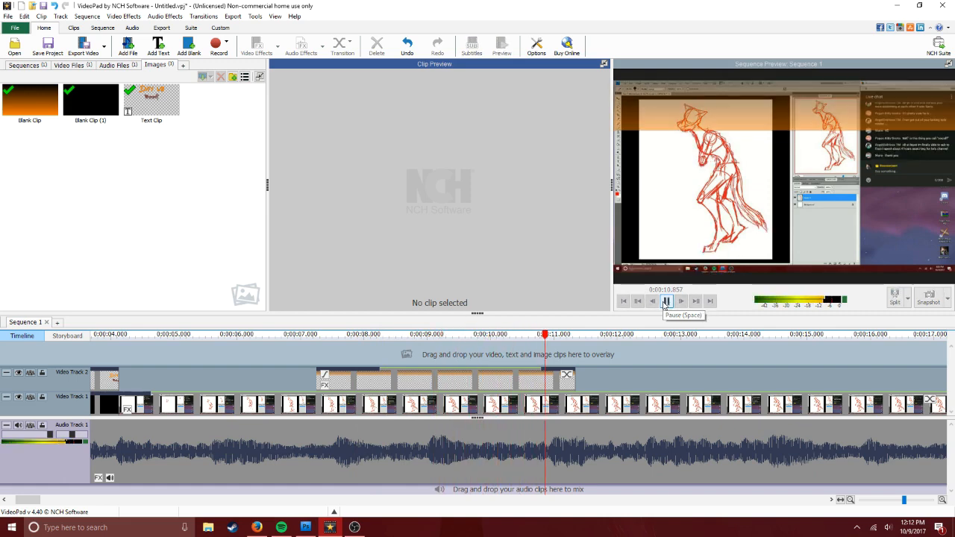
pyautogui.click(664, 301)
pyautogui.moveTo(395, 336); pyautogui.dragTo(312, 335)
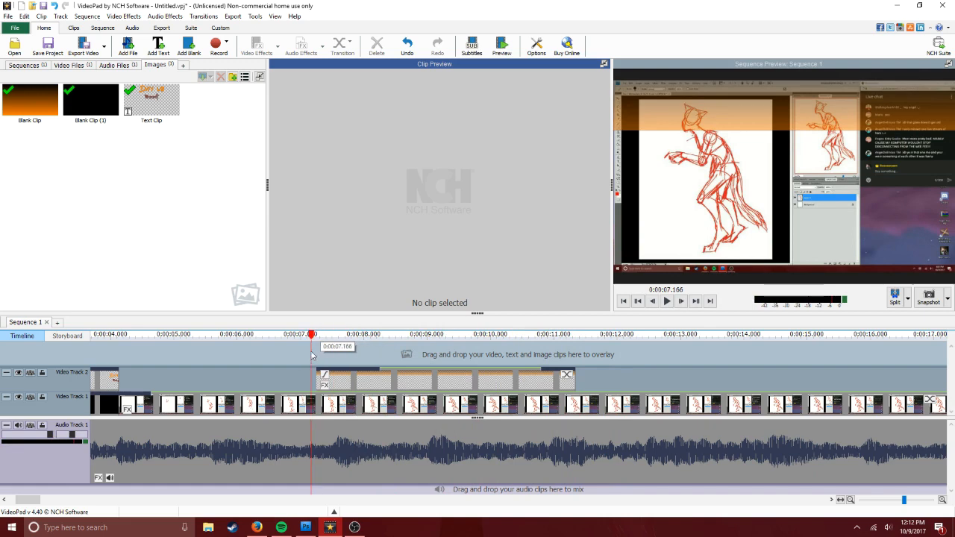
# Add a text clip at the playhead on a new overlay track, with the 18thCentury font and black outlined text
pyautogui.click(158, 46)
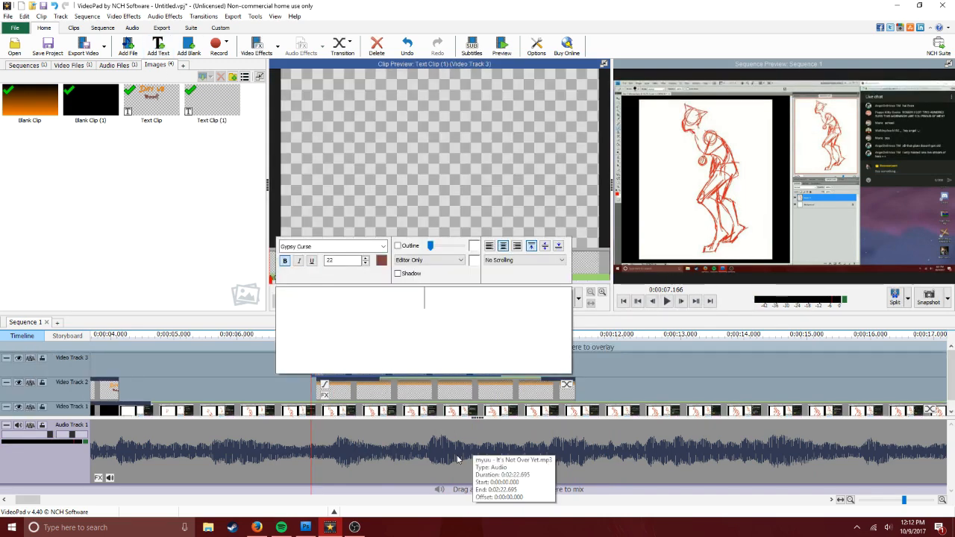
pyautogui.click(366, 247)
pyautogui.scroll(15, 329, 46)
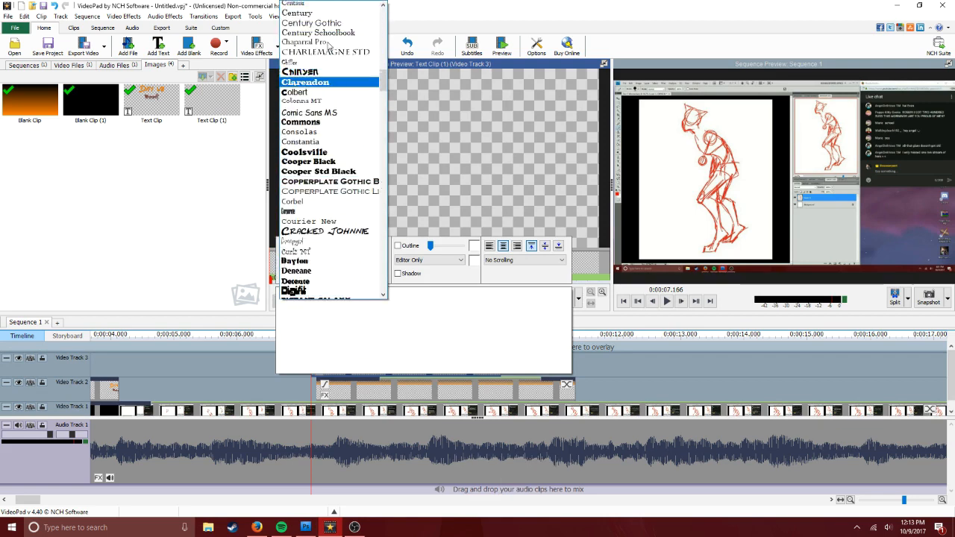
pyautogui.scroll(15, 328, 46)
pyautogui.scroll(3, 311, 46)
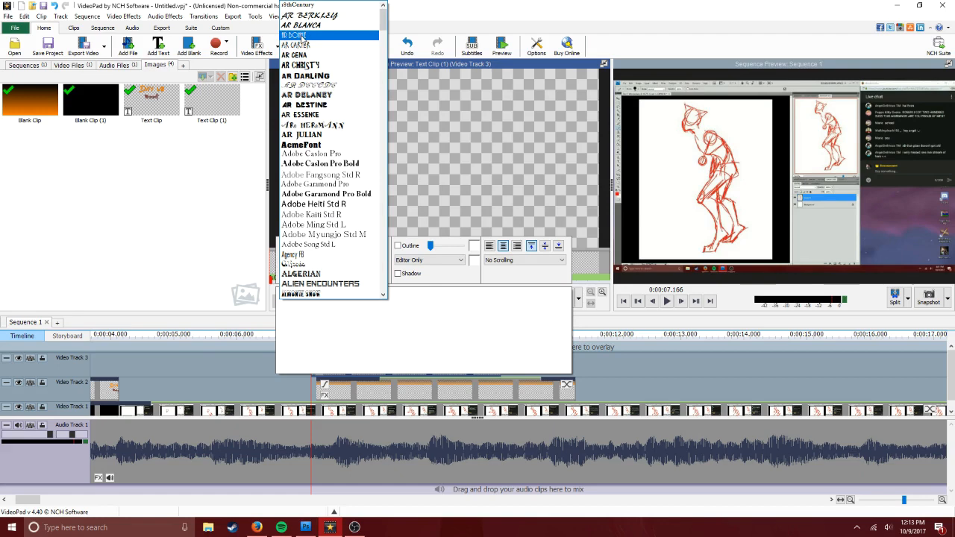
pyautogui.click(313, 5)
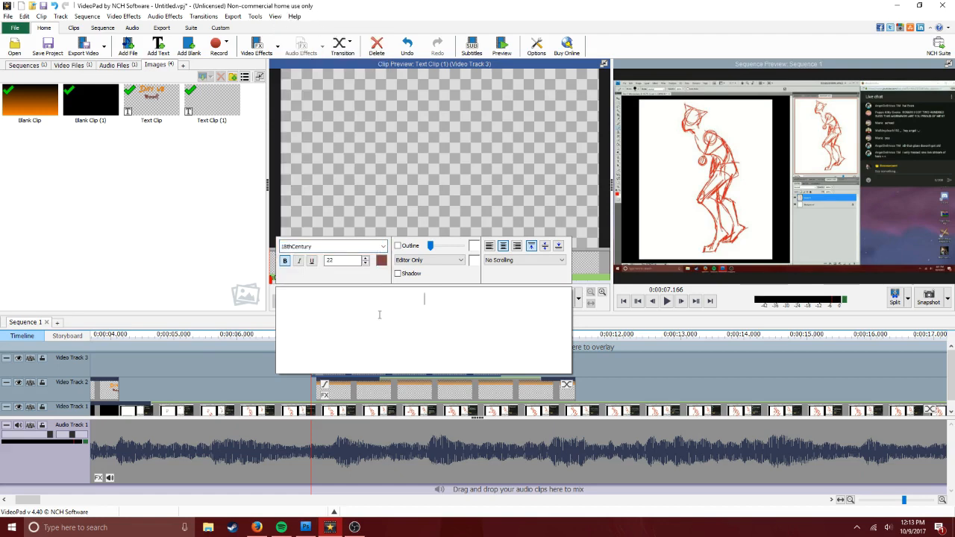
pyautogui.click(381, 259)
pyautogui.click(321, 263)
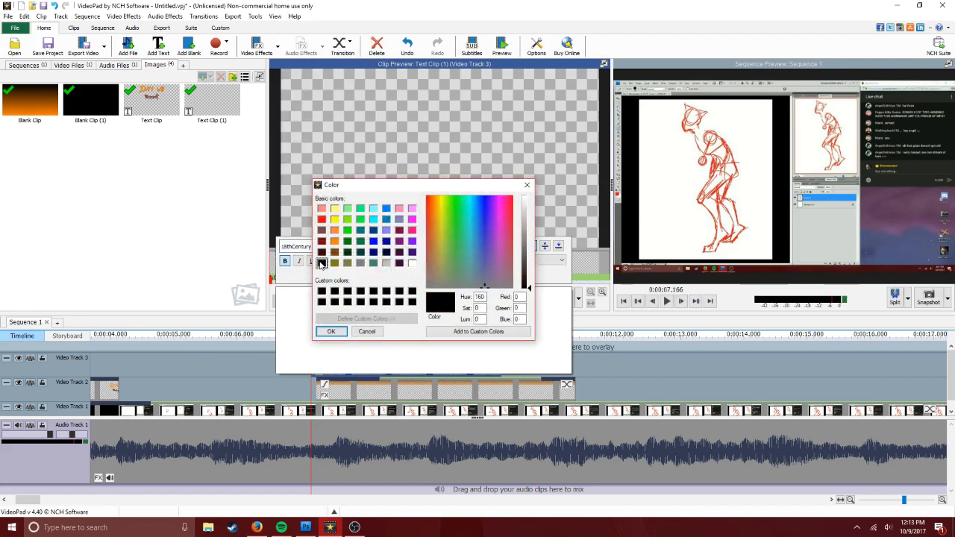
pyautogui.click(332, 331)
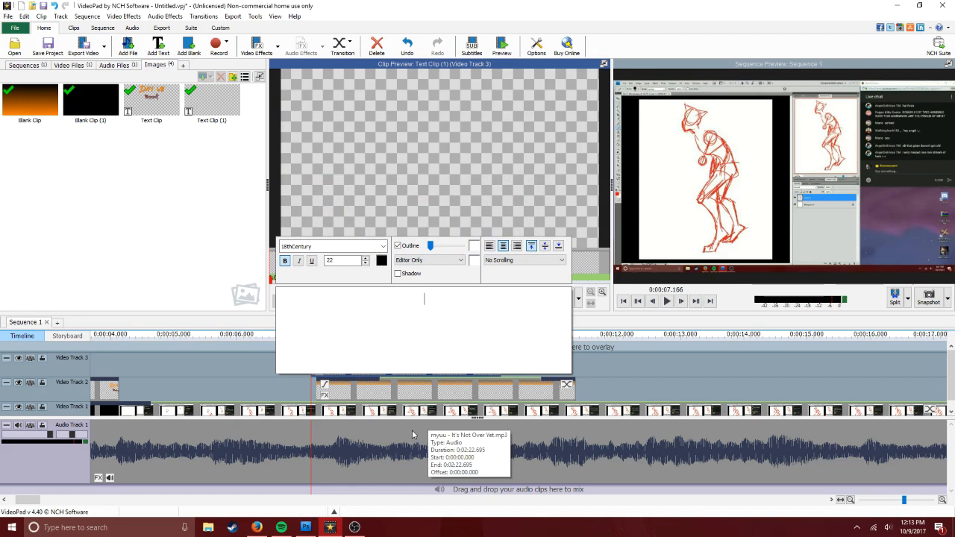
# Enter the song credit "Myuu - It's Not Over Yet" in the text clip and reduce its font size to 19
pyautogui.write('Myuu')
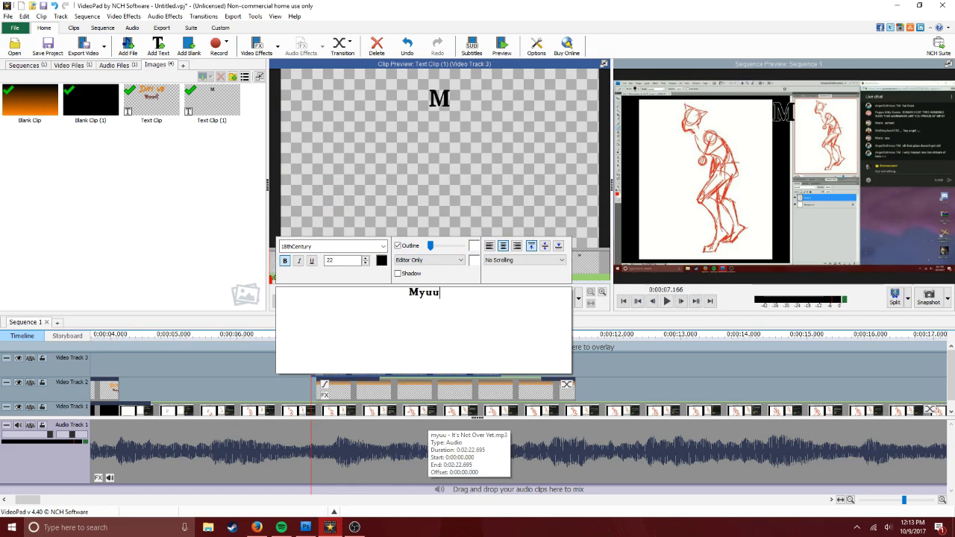
pyautogui.write(" - It's")
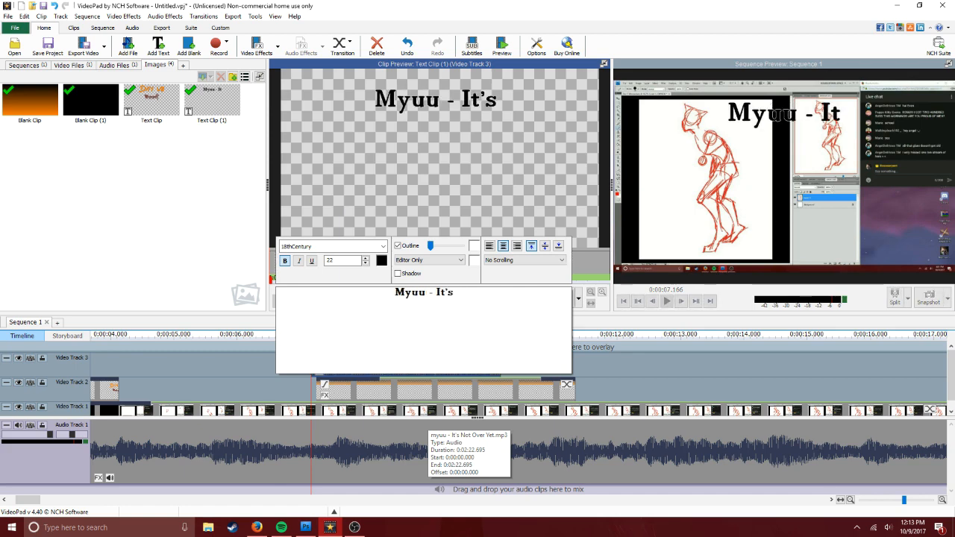
pyautogui.write(' Not O')
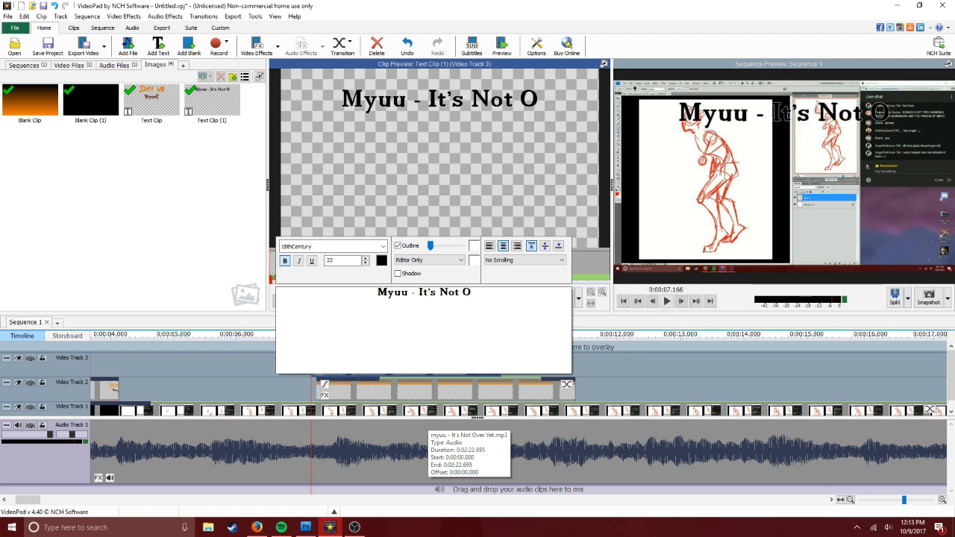
pyautogui.write('ver Y')
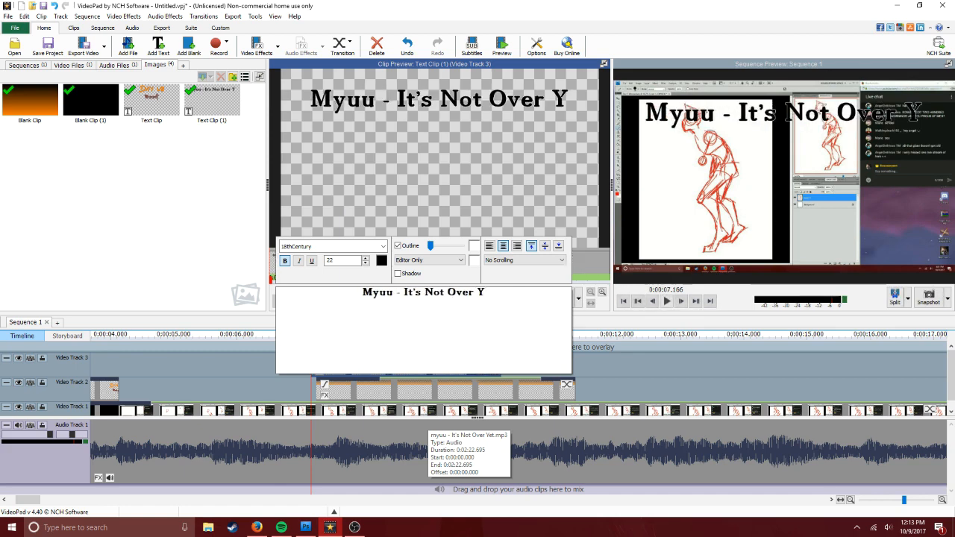
pyautogui.write('et')
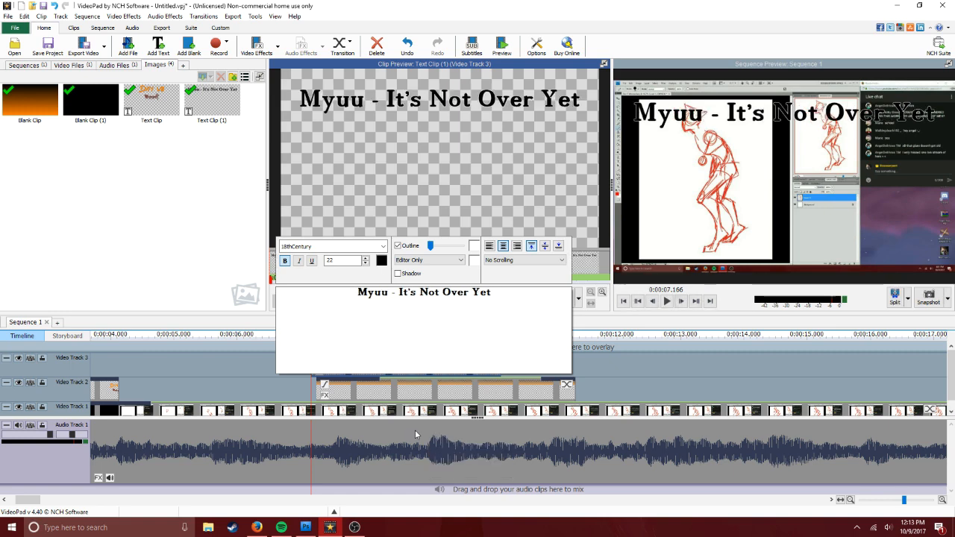
pyautogui.moveTo(492, 292); pyautogui.dragTo(356, 293)
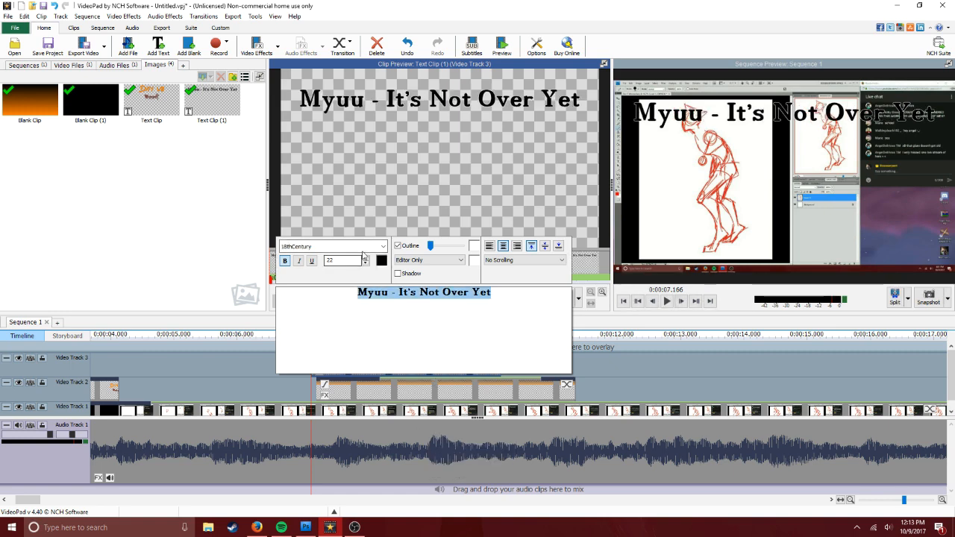
pyautogui.click(365, 262)
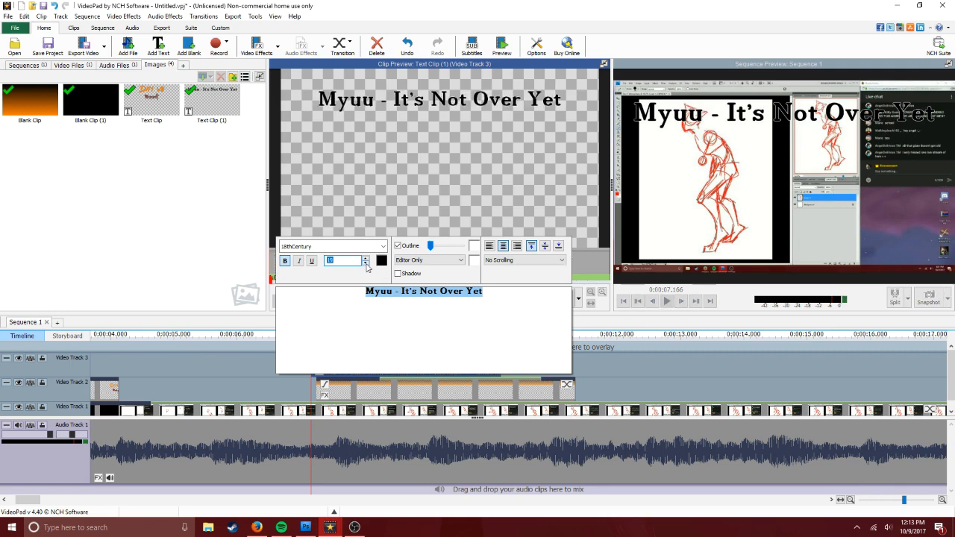
# Align the song-credit clip with the gradient clip below it, extending it to about 4.1 seconds
pyautogui.click(482, 368)
pyautogui.click(482, 368)
pyautogui.moveTo(481, 369); pyautogui.dragTo(575, 368)
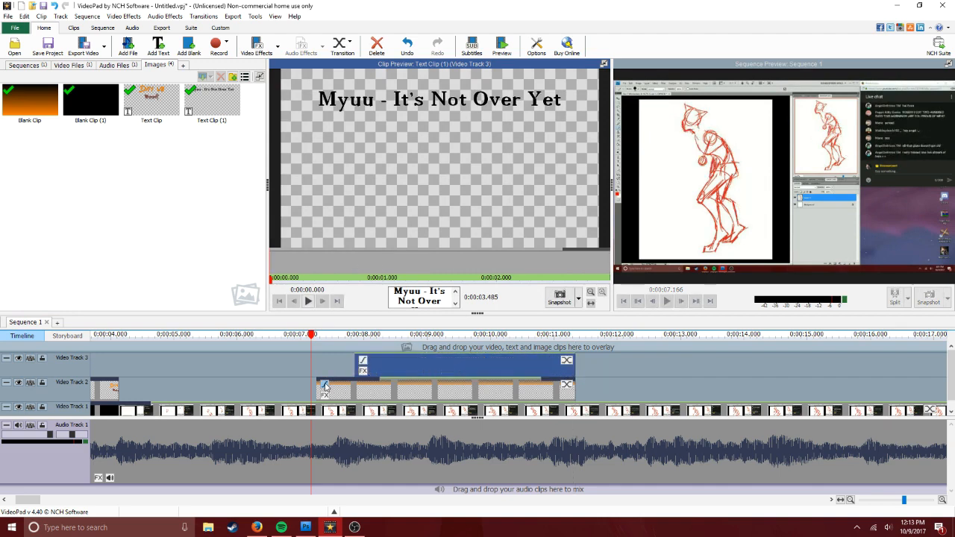
pyautogui.moveTo(355, 368); pyautogui.dragTo(316, 368)
# Set the song-credit clip's fade-in duration to 1 second
pyautogui.click(324, 361)
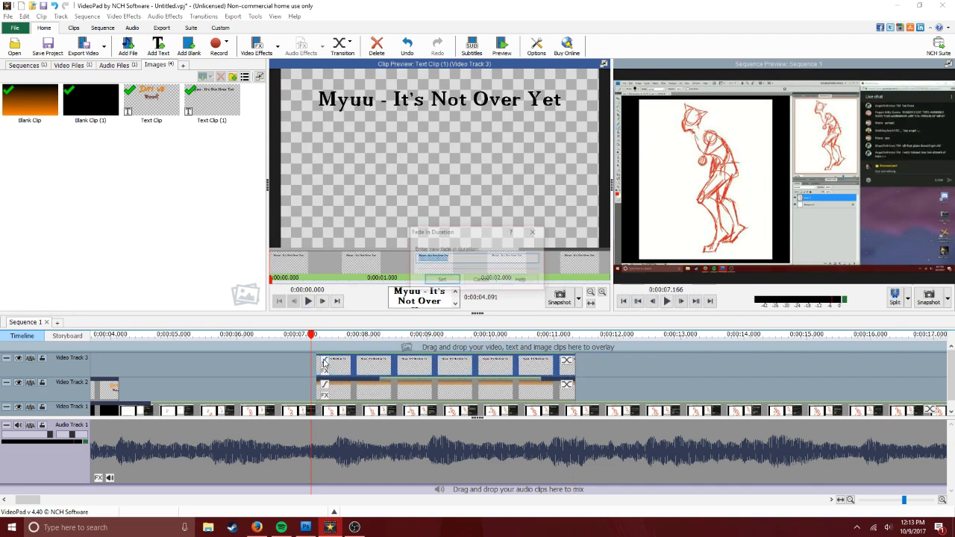
pyautogui.write('1')
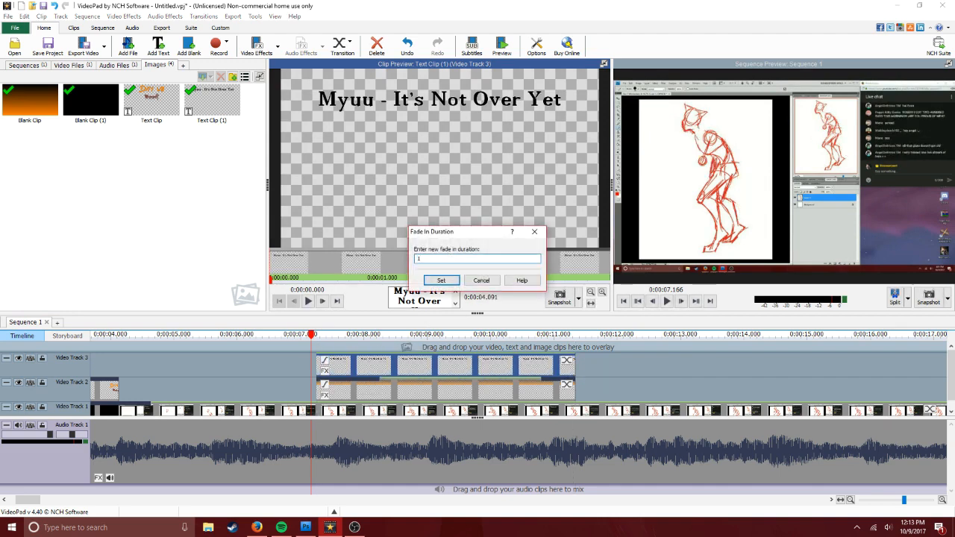
pyautogui.press('Return')
# Apply a Bounce ending transition to the song-credit clip with the previous clip's end position at Top, shortening it to match the gradient clip's transition
pyautogui.click(567, 360)
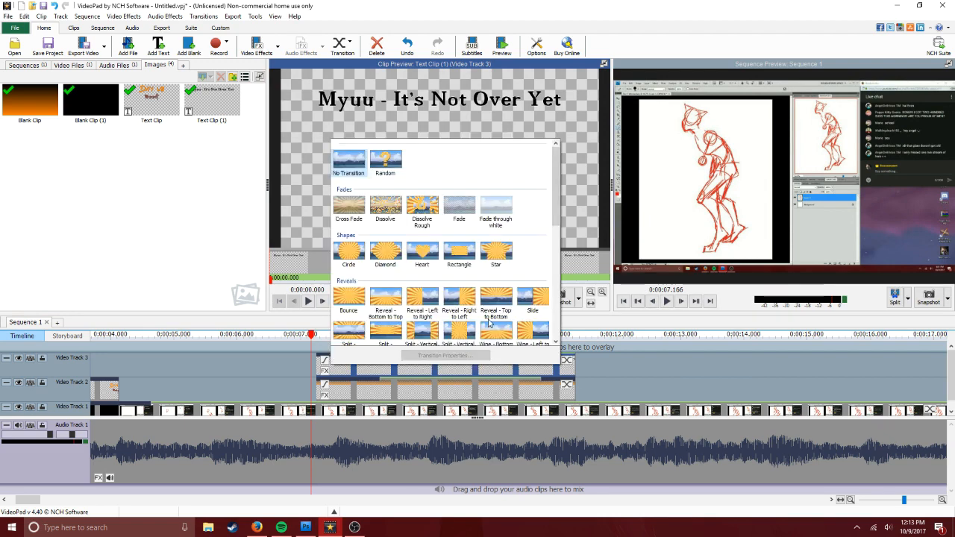
pyautogui.click(349, 298)
pyautogui.click(419, 215)
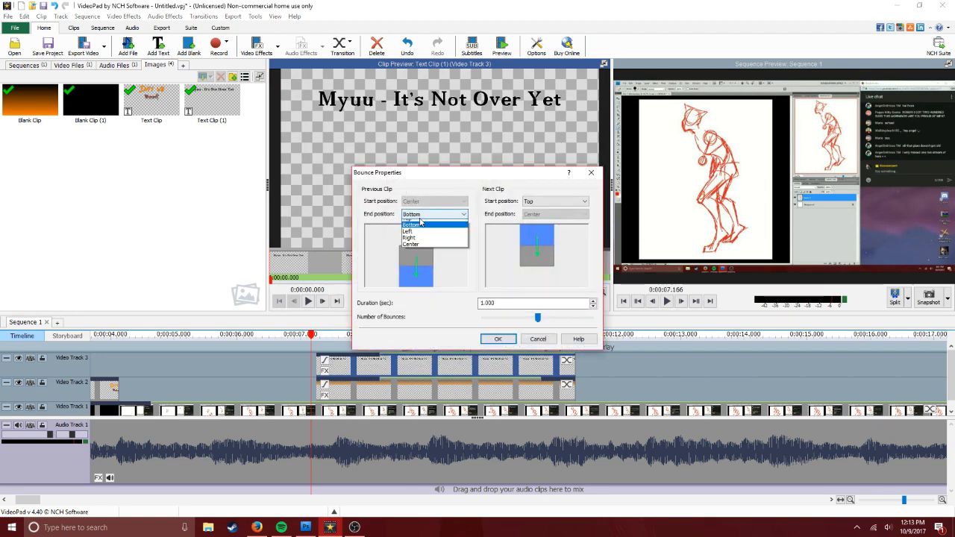
pyautogui.click(412, 219)
pyautogui.click(497, 339)
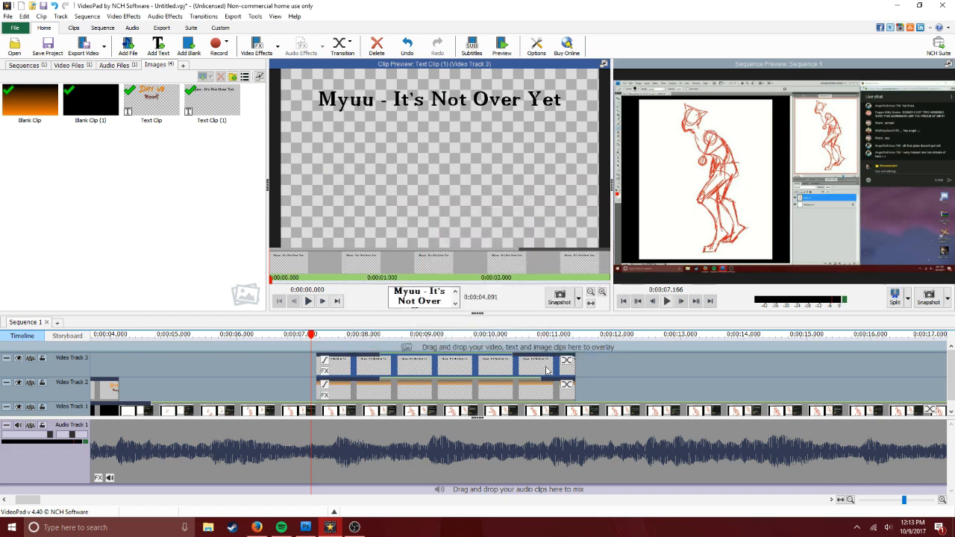
pyautogui.moveTo(542, 360); pyautogui.dragTo(541, 356)
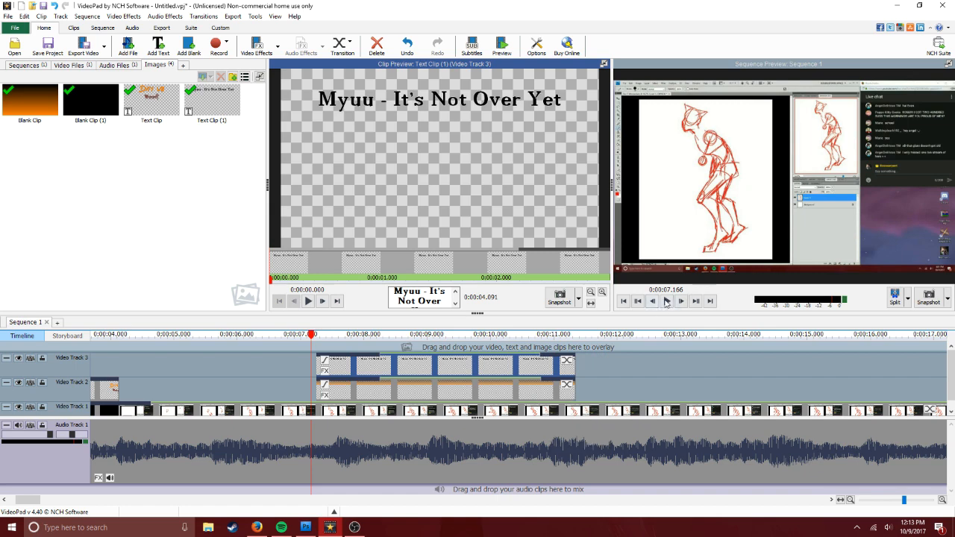
# Play the section with the song credit over the gradient, and review the whole timeline through to its end
pyautogui.click(666, 300)
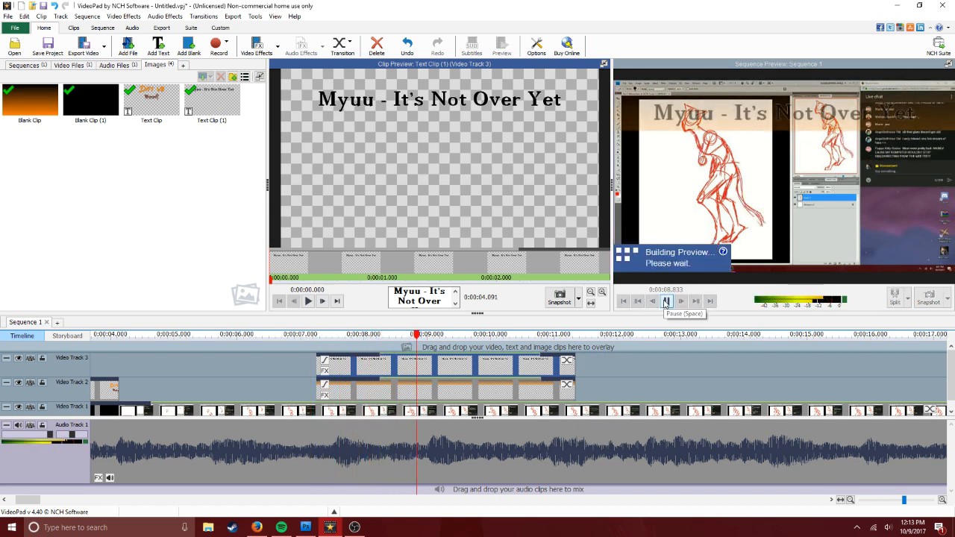
pyautogui.click(666, 300)
pyautogui.click(666, 300)
pyautogui.click(666, 300)
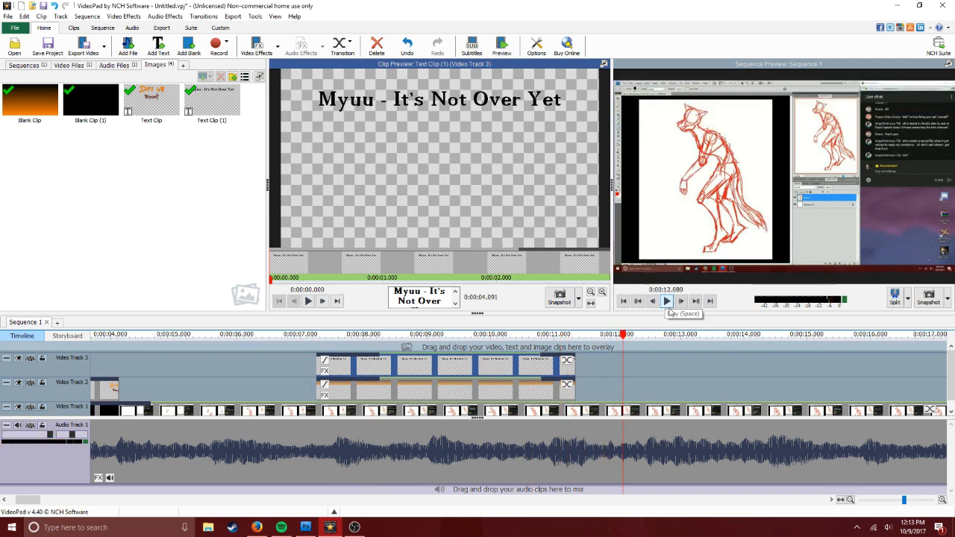
pyautogui.scroll(-5, 702, 347)
pyautogui.scroll(-8, 689, 388)
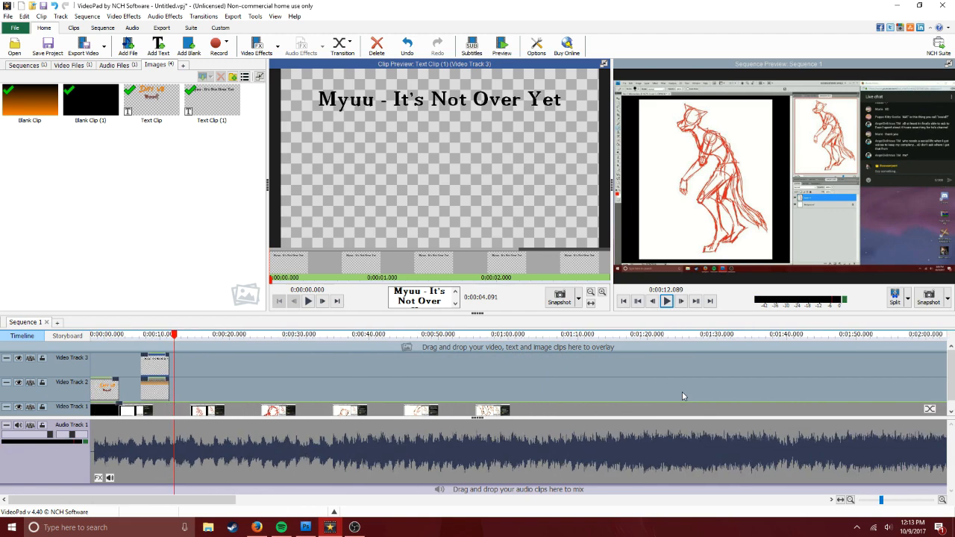
pyautogui.scroll(-4, 682, 392)
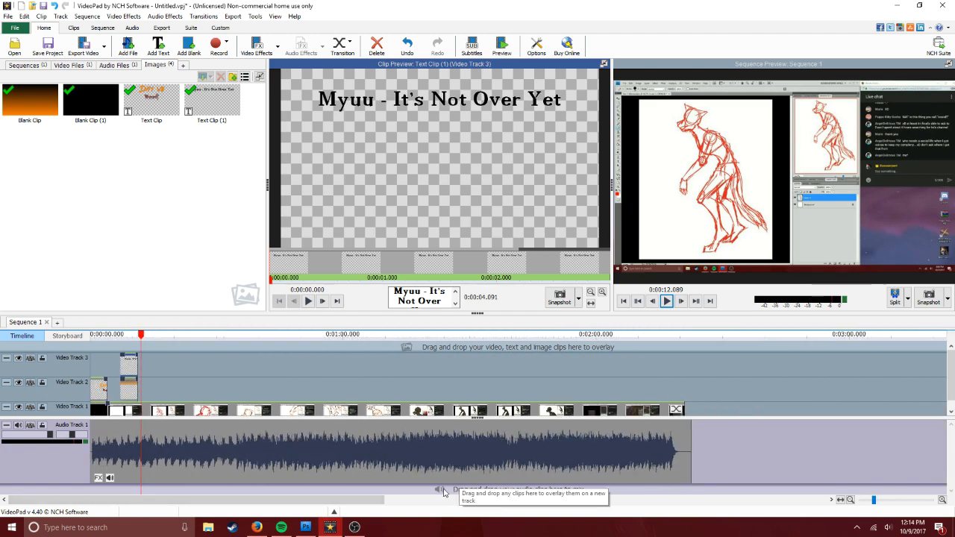
# Switch to Photoshop and open the Day 7 Werewolves file from the Drawtober folder
pyautogui.hotkey('alt', 'Tab')
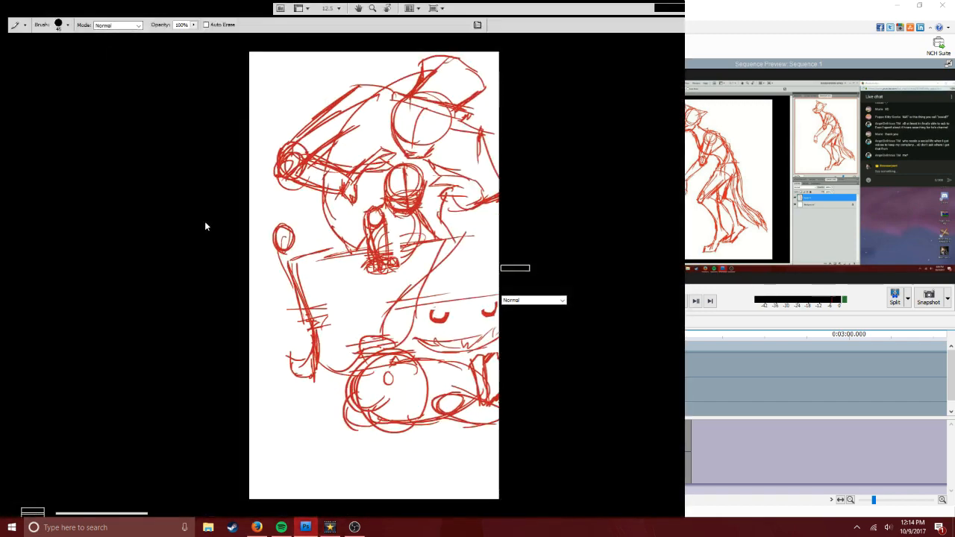
pyautogui.click(28, 8)
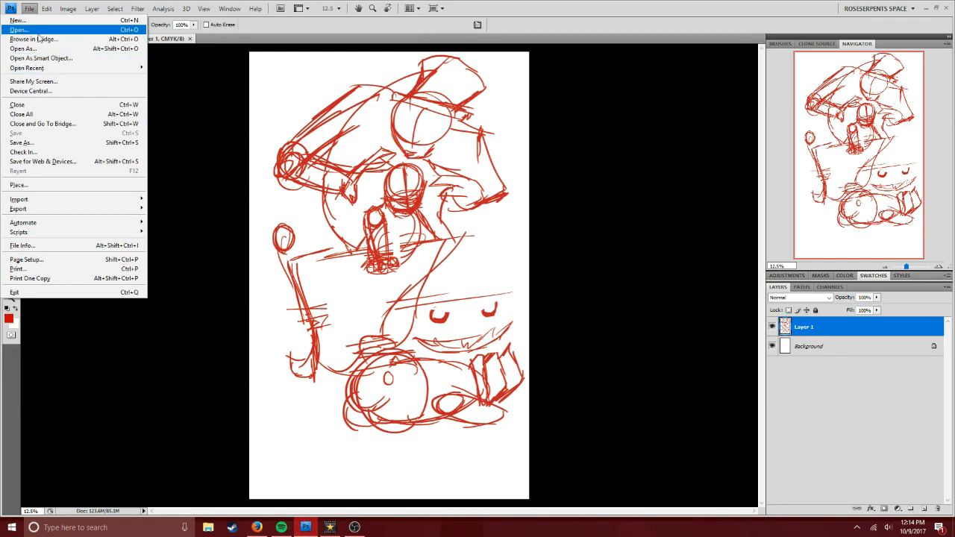
pyautogui.click(38, 33)
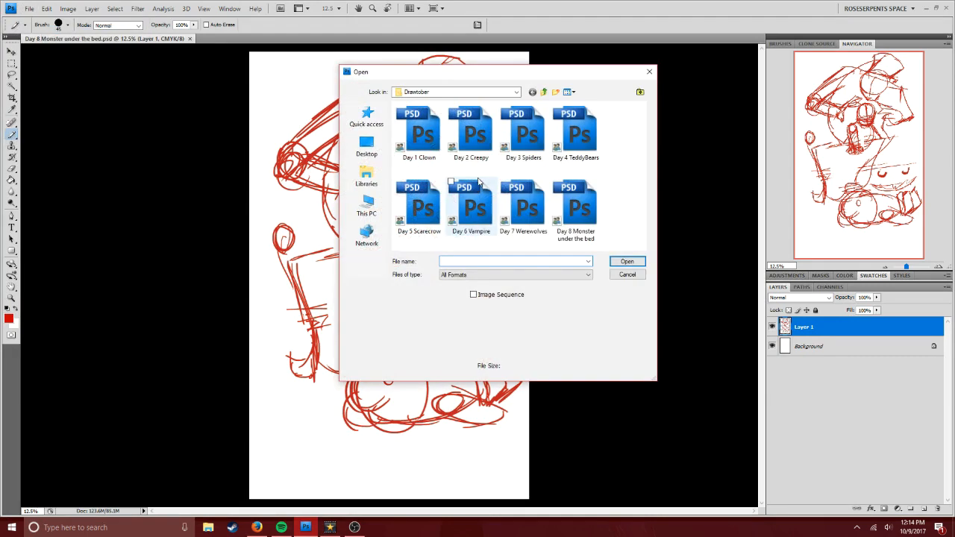
pyautogui.click(523, 205)
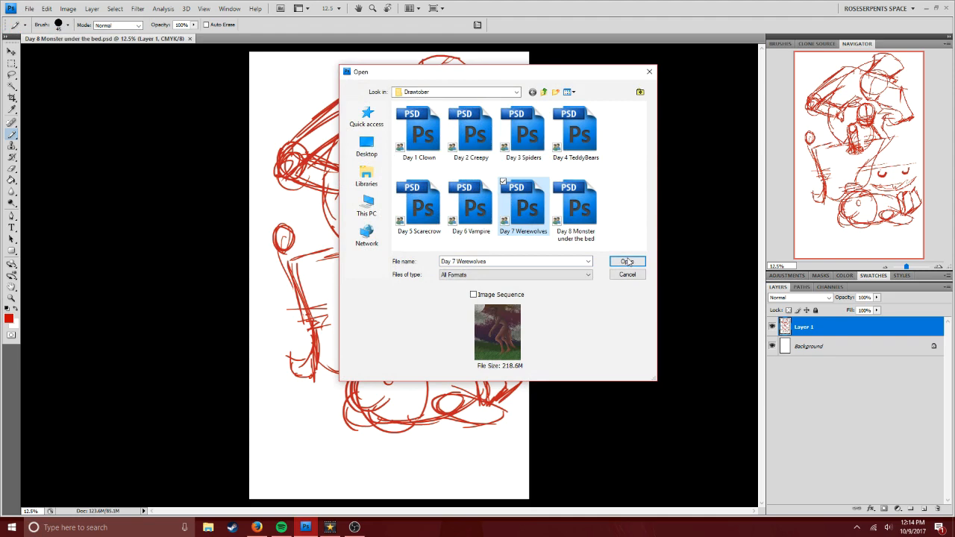
pyautogui.click(627, 261)
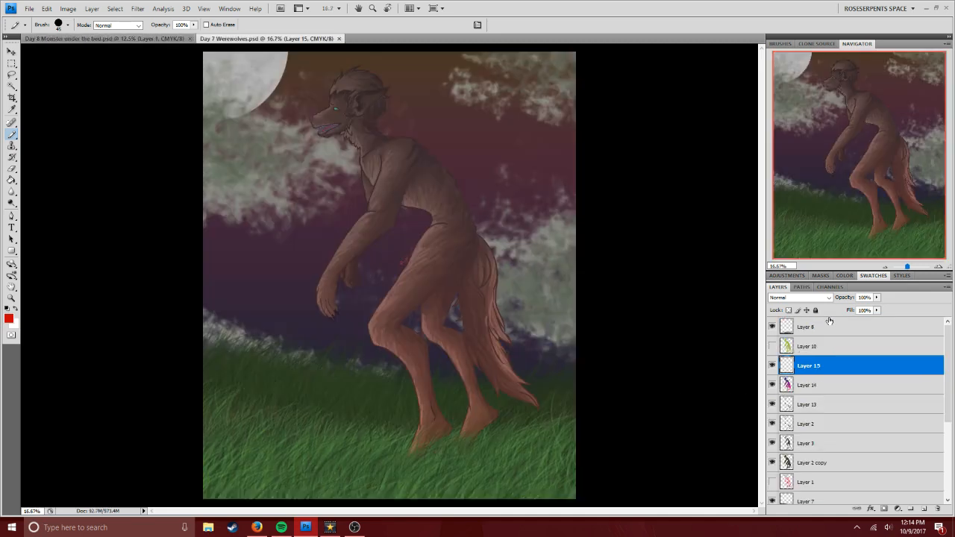
# Merge the visible layers of the werewolf artwork and convert the resulting background into a regular layer
pyautogui.rightClick(819, 329)
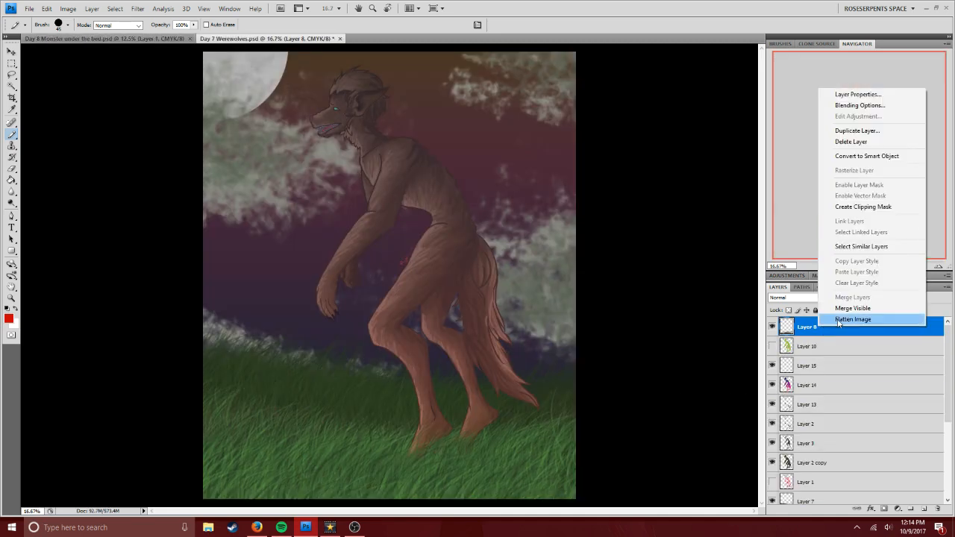
pyautogui.click(849, 308)
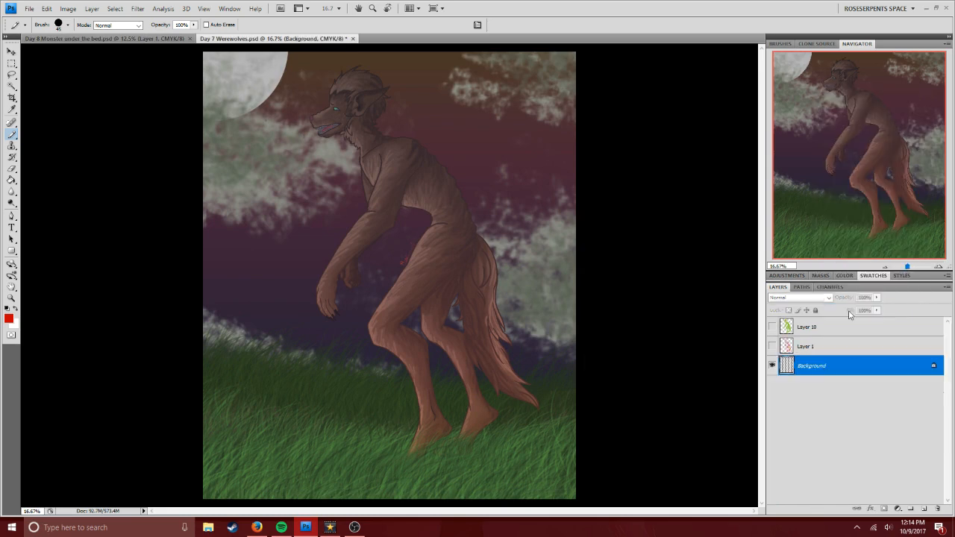
pyautogui.rightClick(809, 365)
pyautogui.click(820, 366)
pyautogui.click(560, 169)
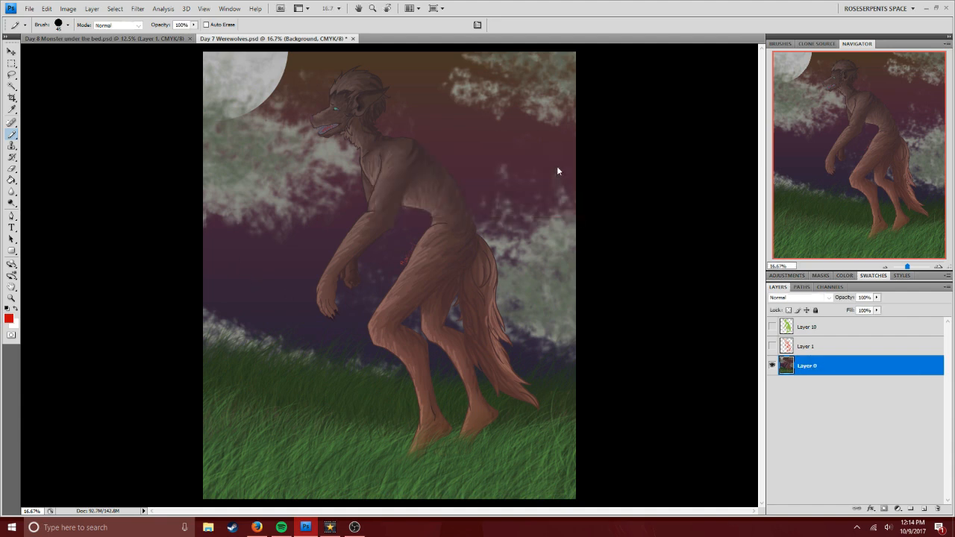
# Scale the merged werewolf artwork down to about 63%, keeping it anchored at the canvas's lower-right corner
pyautogui.click(11, 50)
pyautogui.moveTo(203, 51); pyautogui.dragTo(342, 219)
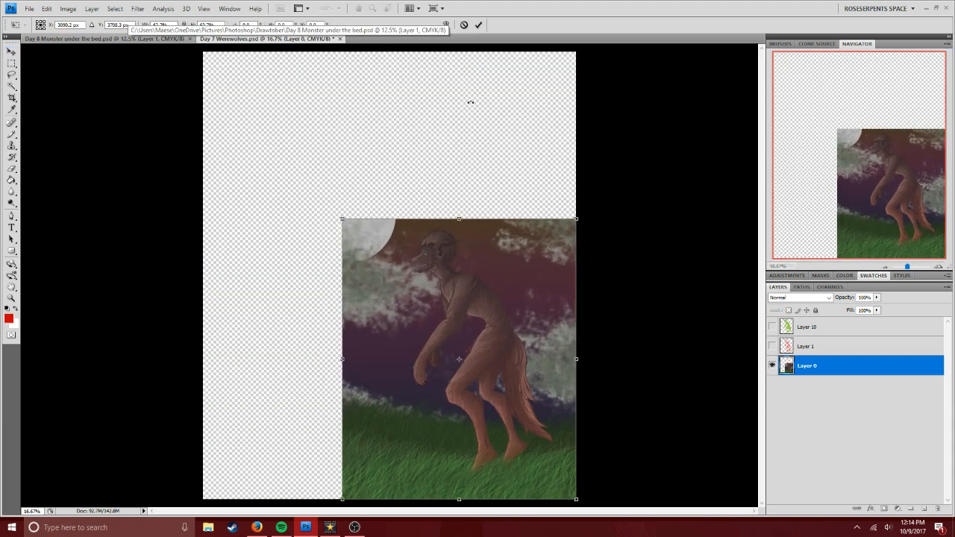
pyautogui.click(477, 23)
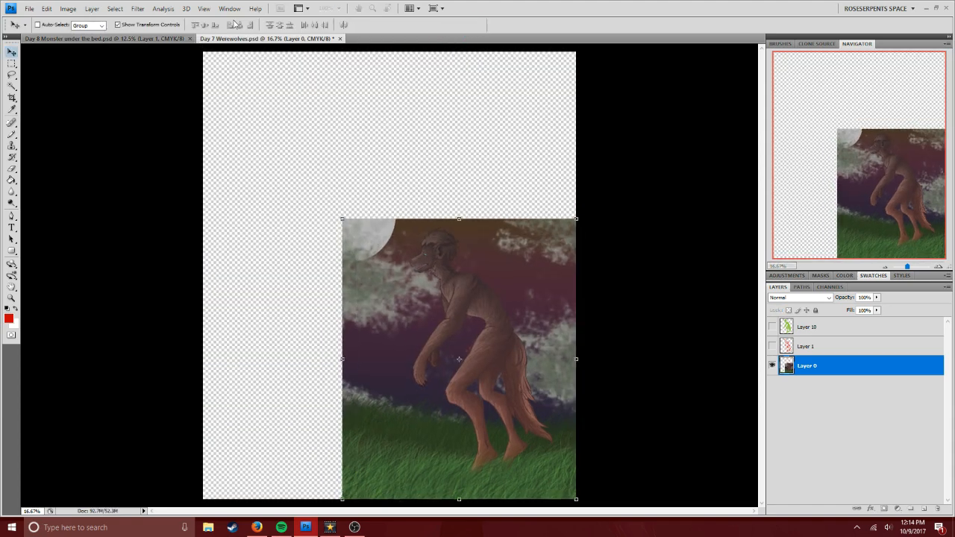
# Crop the canvas to the edges of the scaled werewolf artwork, removing the empty transparent area
pyautogui.click(11, 97)
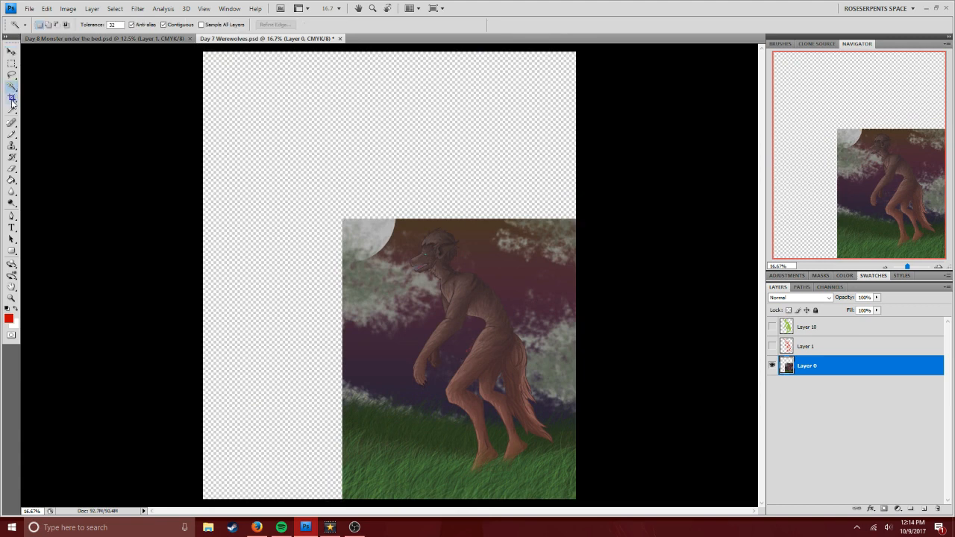
pyautogui.moveTo(578, 501); pyautogui.dragTo(342, 219)
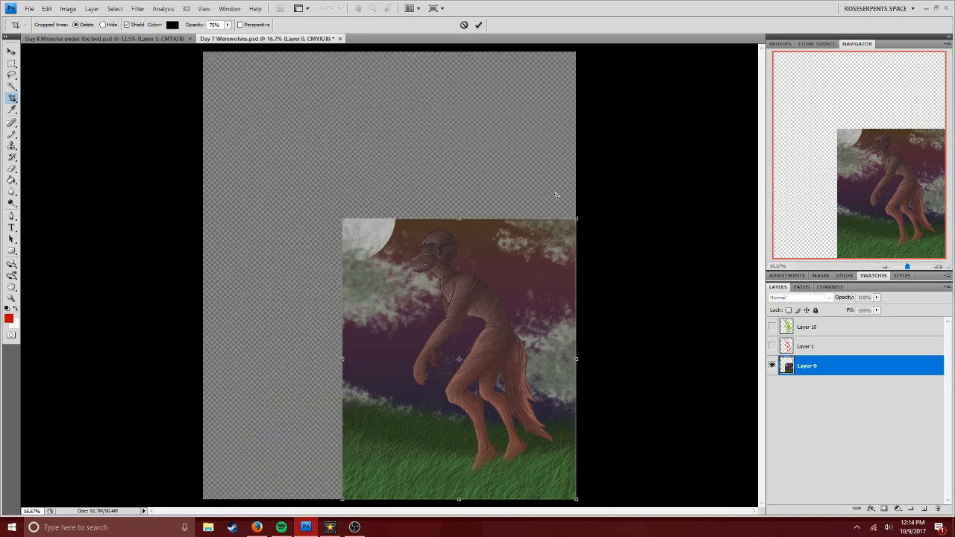
pyautogui.click(939, 269)
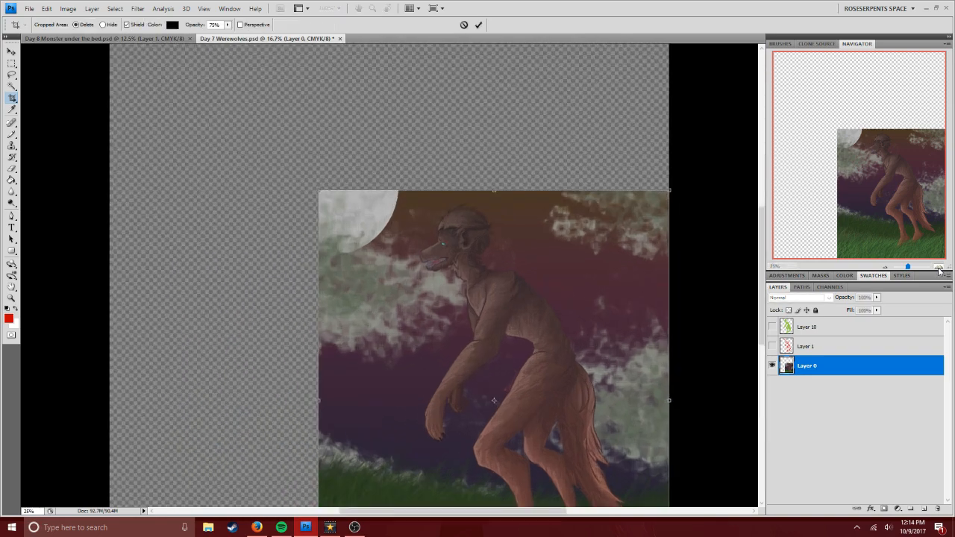
pyautogui.moveTo(601, 103); pyautogui.dragTo(598, 107)
pyautogui.click(483, 26)
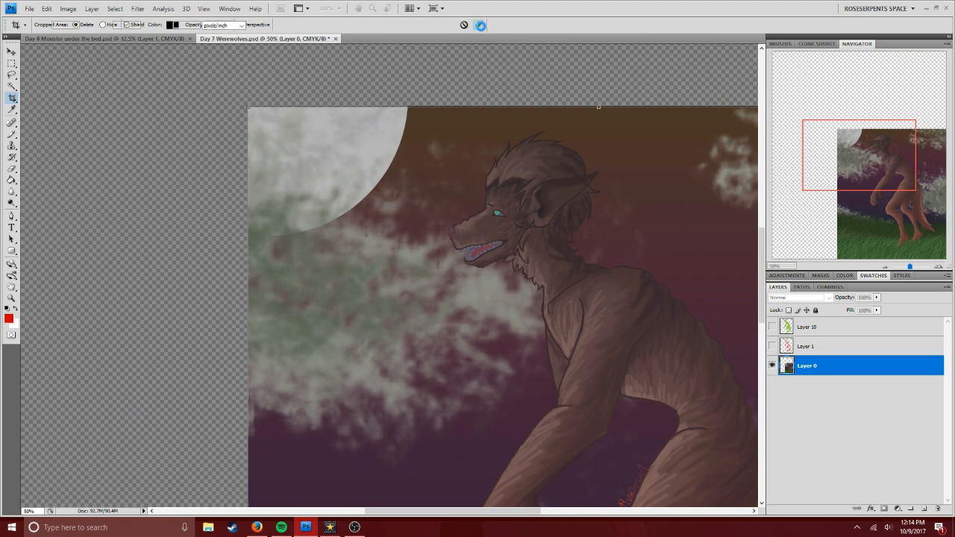
pyautogui.click(884, 266)
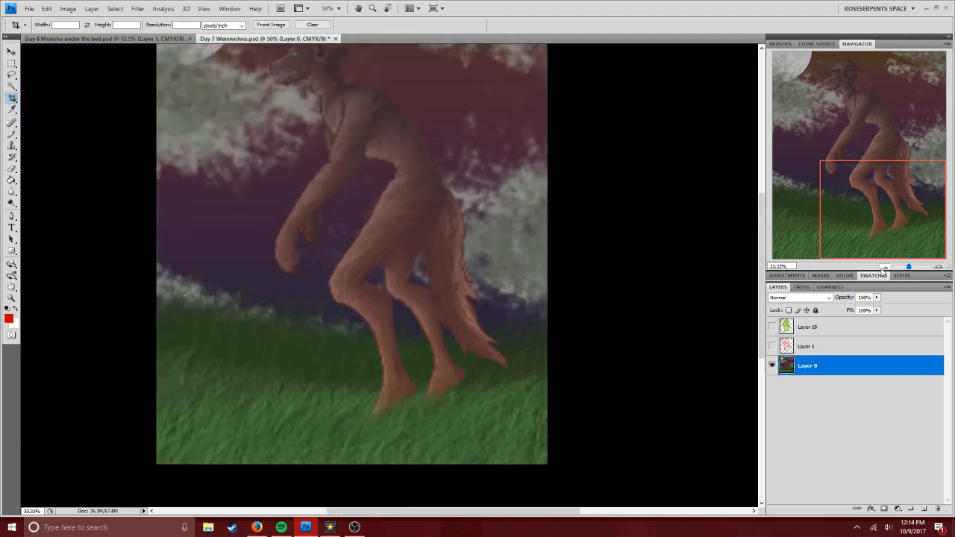
# Bring up the Save for Web & Devices settings for the cropped artwork with the PNG-24 preset, and close them
pyautogui.click(27, 9)
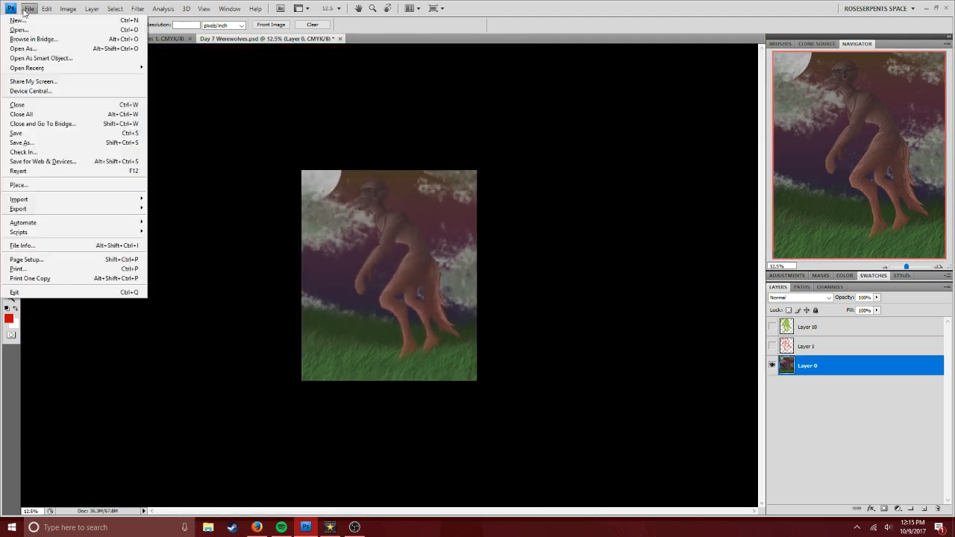
pyautogui.click(45, 161)
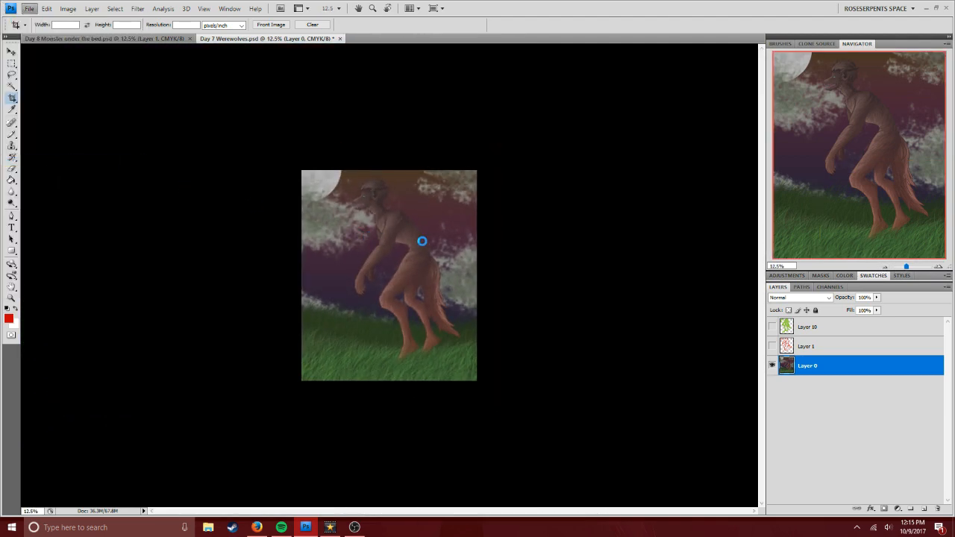
pyautogui.click(522, 302)
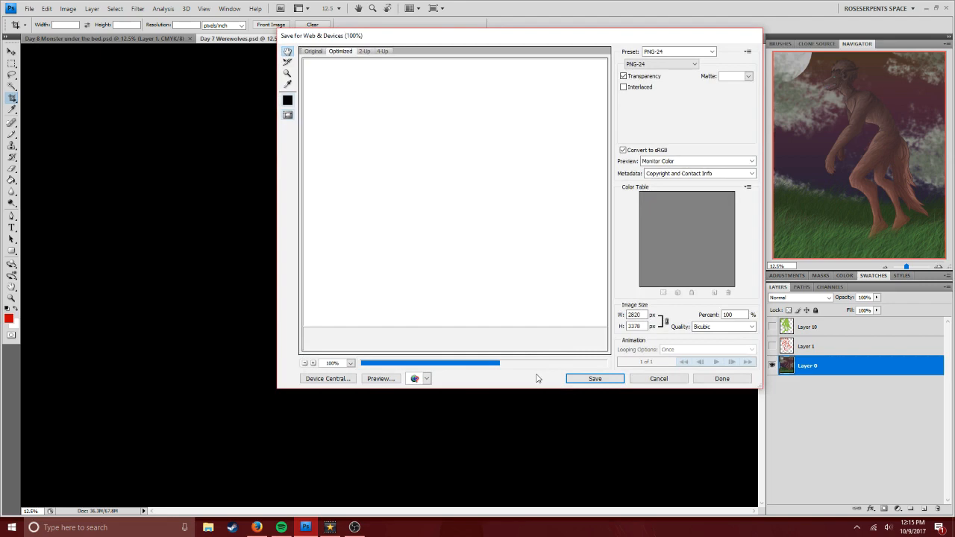
pyautogui.press('Escape')
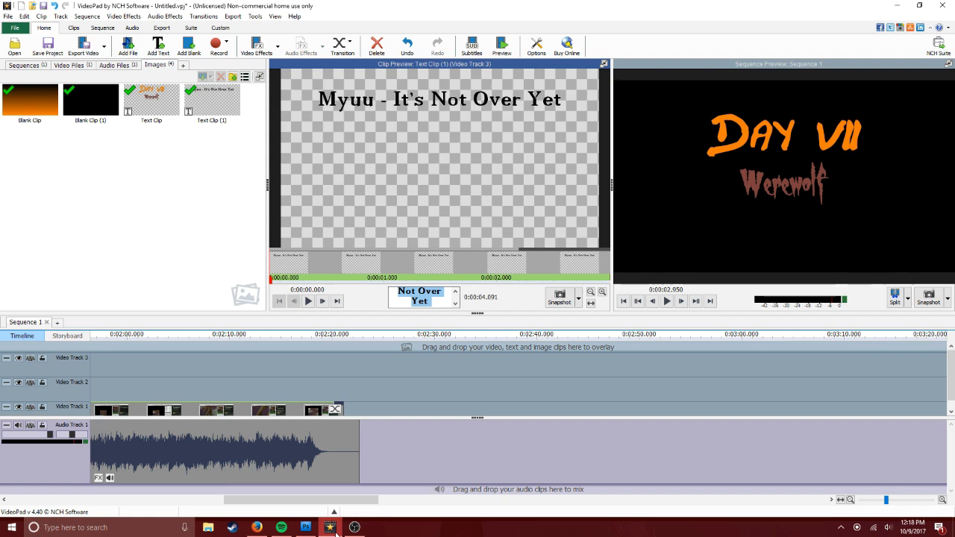
# Switch to VideoPad and add the Day-7-Werewolves image from the Art folder on the Desktop to the project
pyautogui.click(330, 528)
pyautogui.click(330, 527)
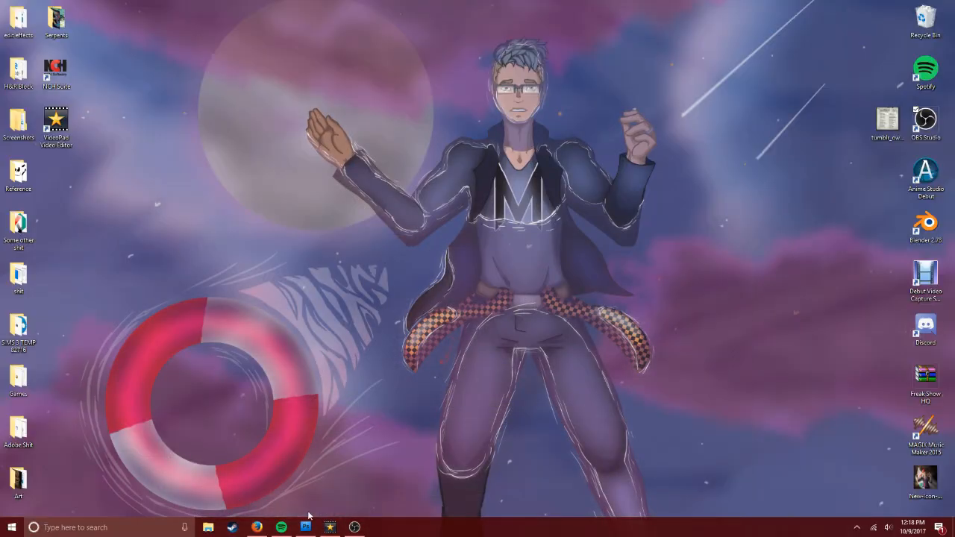
pyautogui.click(329, 527)
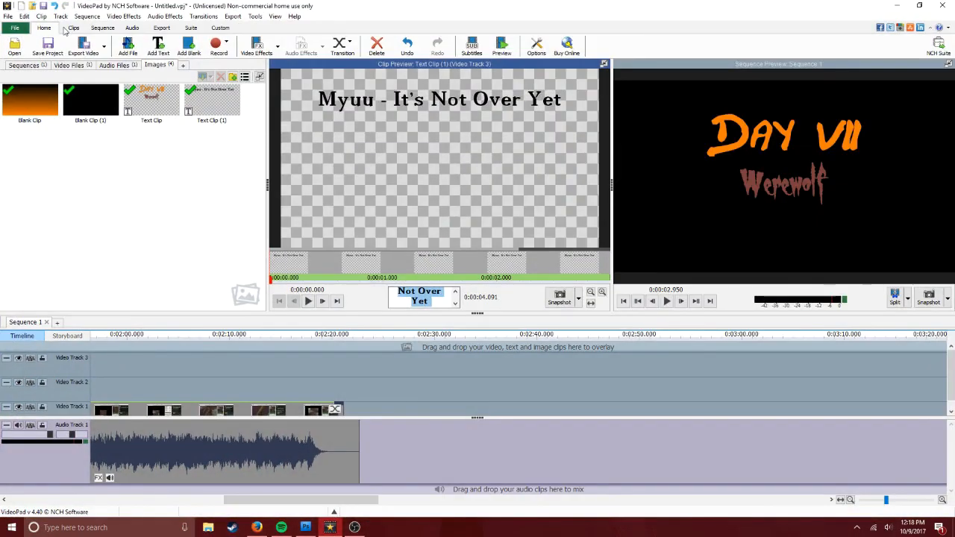
pyautogui.click(128, 56)
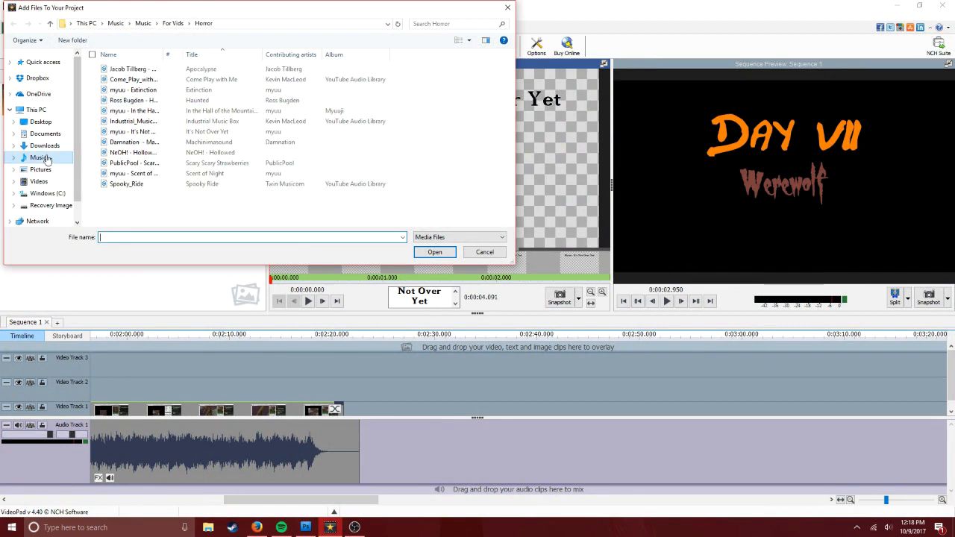
pyautogui.click(52, 123)
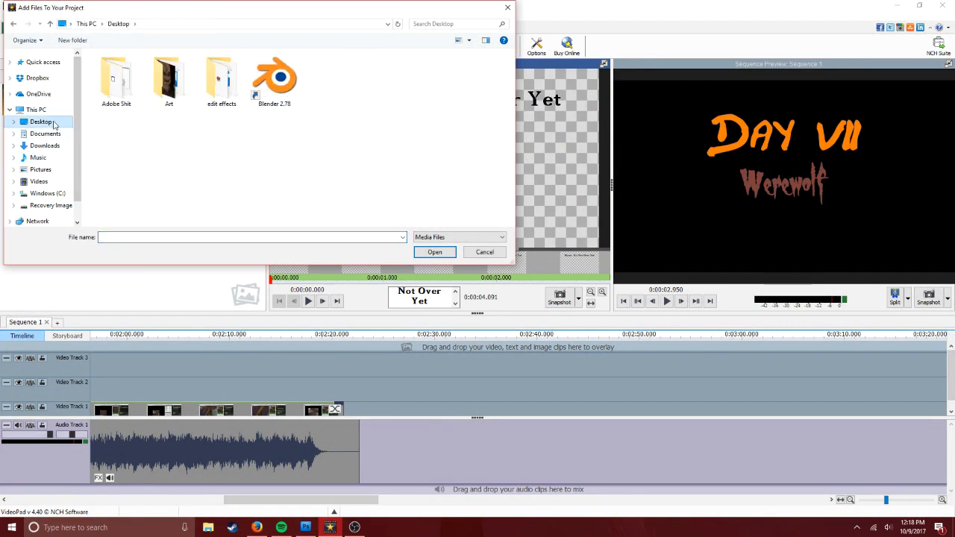
pyautogui.doubleClick(171, 80)
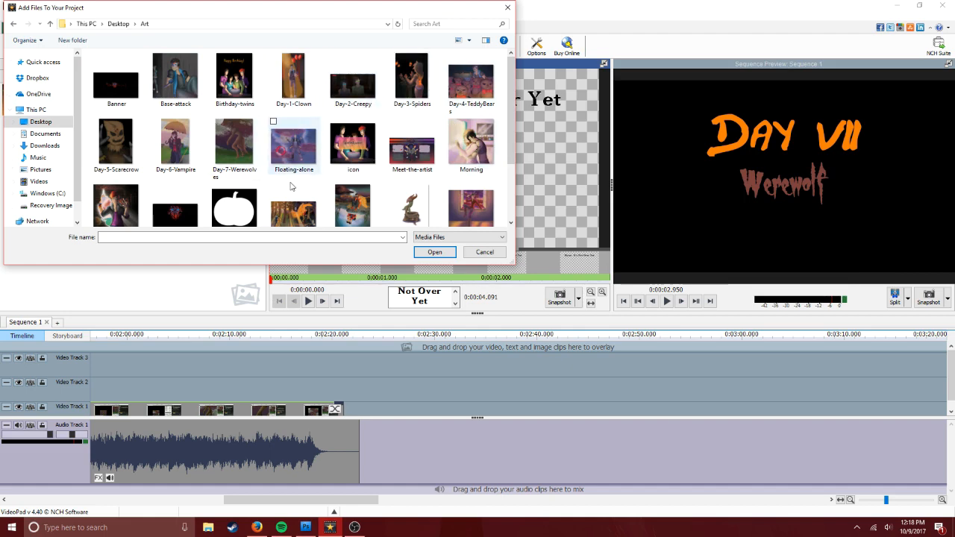
pyautogui.click(240, 165)
pyautogui.click(447, 255)
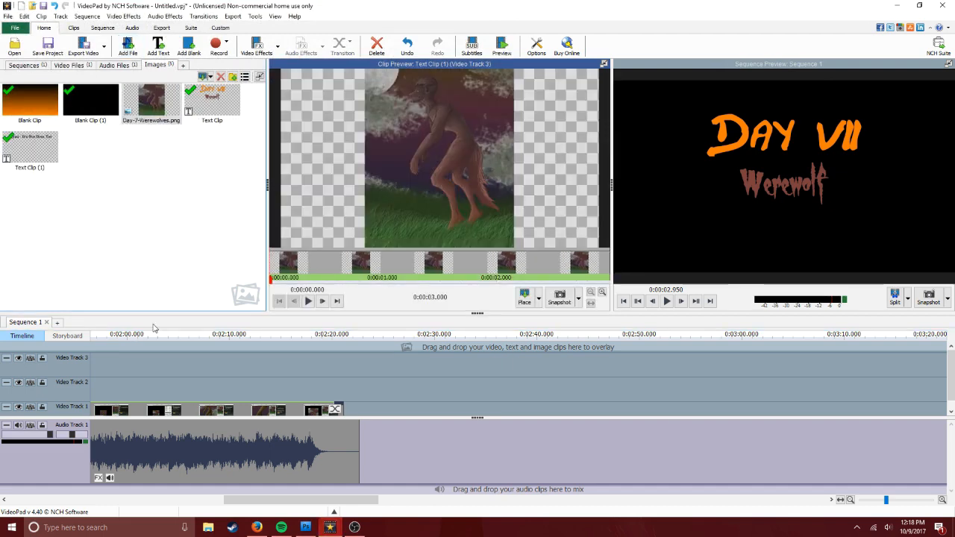
# Place the werewolf image after the speedpaint clip on Video Track 1 and trim its end to match the music's end
pyautogui.moveTo(150, 101); pyautogui.dragTo(398, 421)
pyautogui.scroll(5, 388, 419)
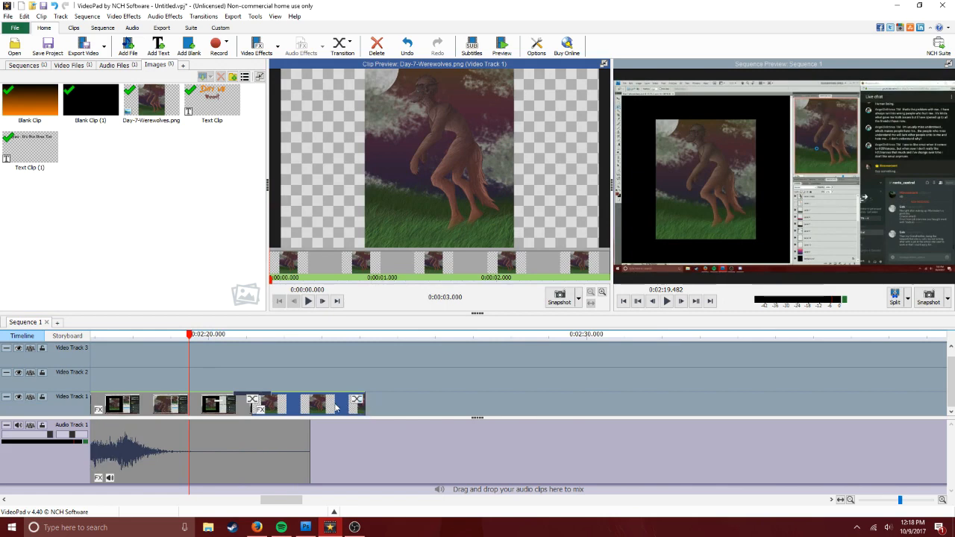
pyautogui.moveTo(403, 414); pyautogui.dragTo(327, 411)
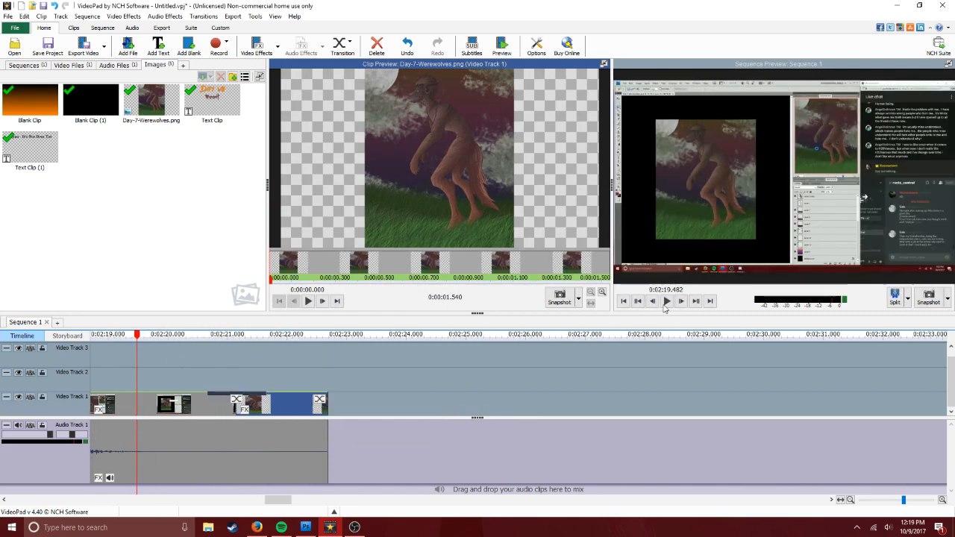
# Trim the speedpaint clip's end back to about 2:19.6 and extend the werewolf image's start to meet it
pyautogui.click(666, 302)
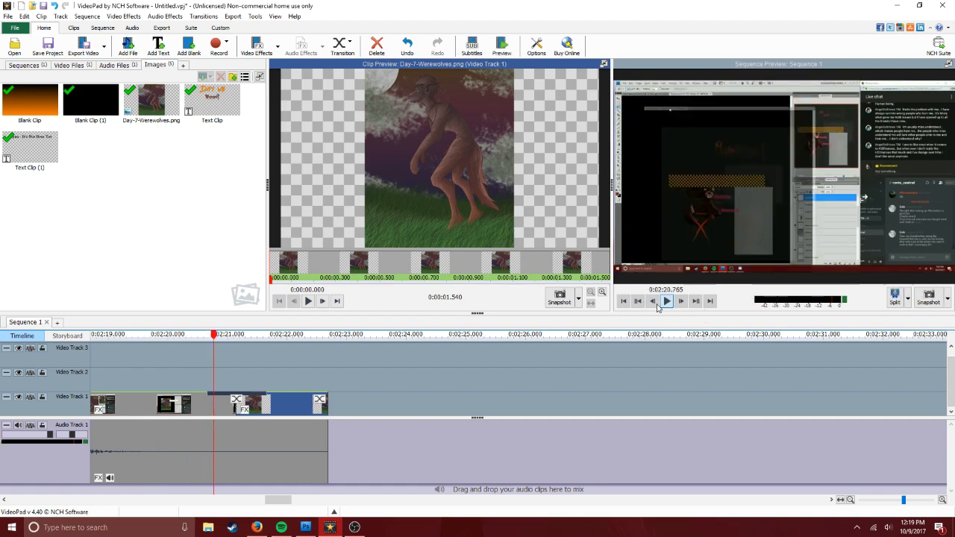
pyautogui.moveTo(174, 337); pyautogui.dragTo(114, 337)
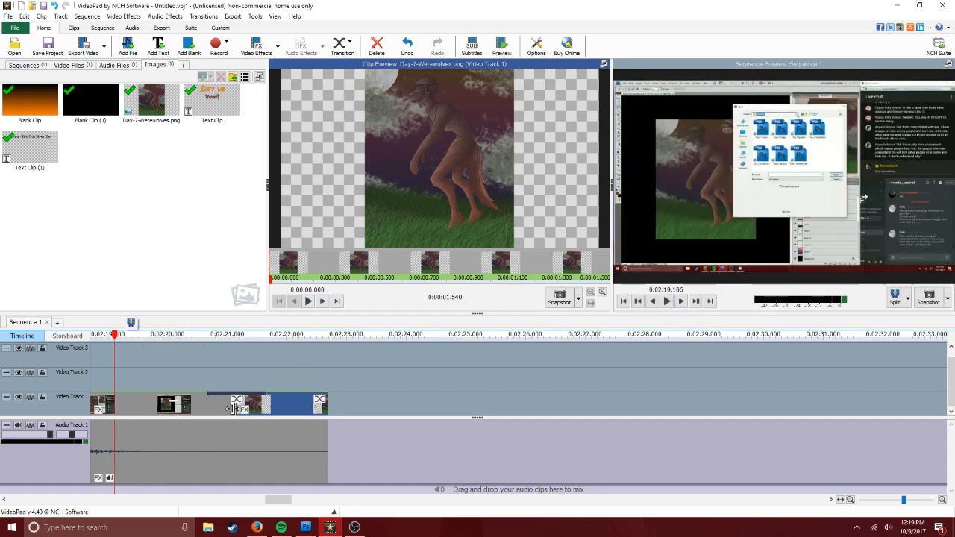
pyautogui.click(138, 403)
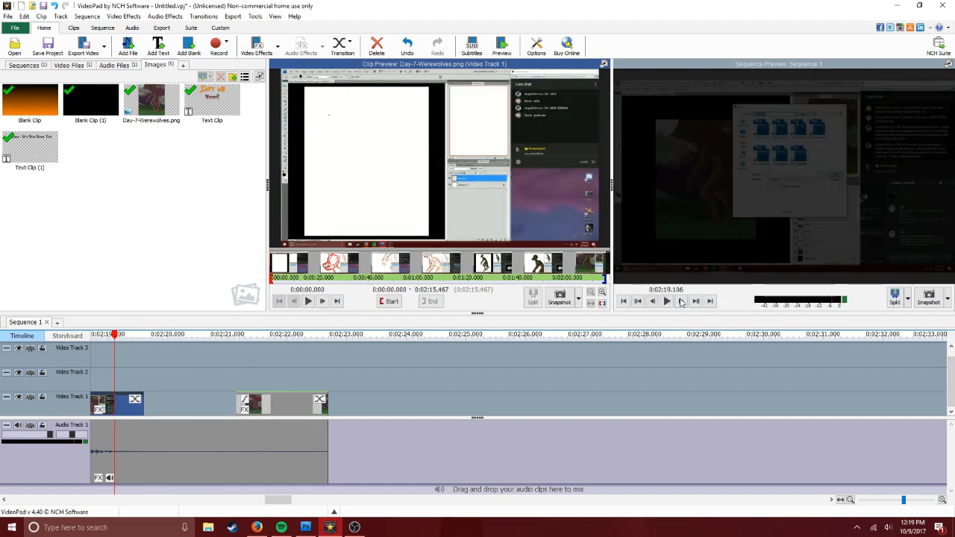
pyautogui.click(666, 300)
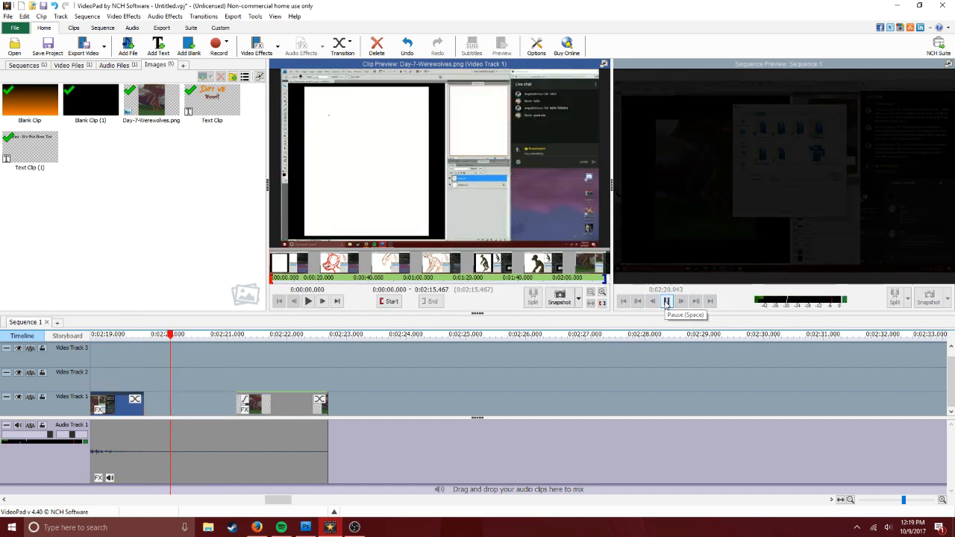
pyautogui.click(666, 300)
pyautogui.moveTo(297, 404); pyautogui.dragTo(327, 415)
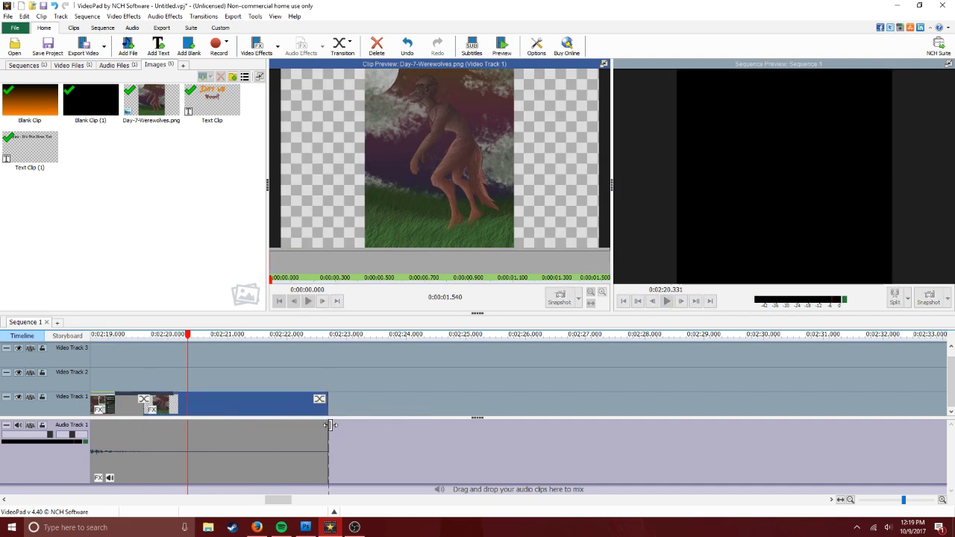
# Move the join between the speedpaint clip and werewolf image back to about 2:17.8, and trim the music to the image's end
pyautogui.scroll(-6, 165, 367)
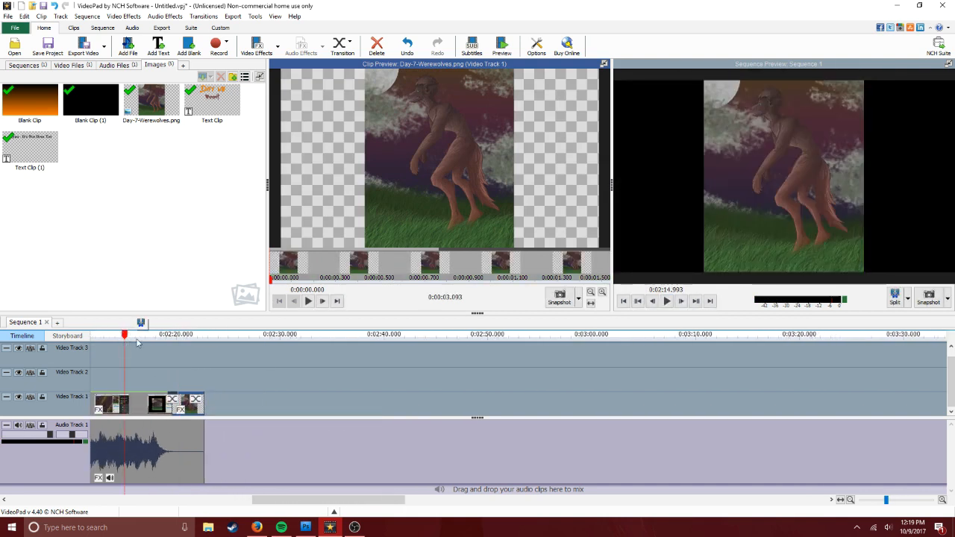
pyautogui.click(666, 301)
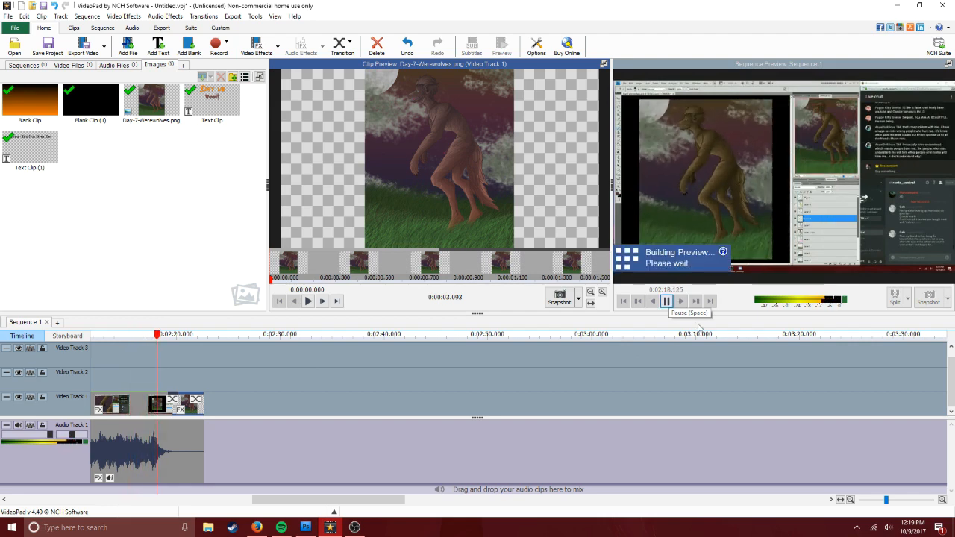
pyautogui.click(666, 301)
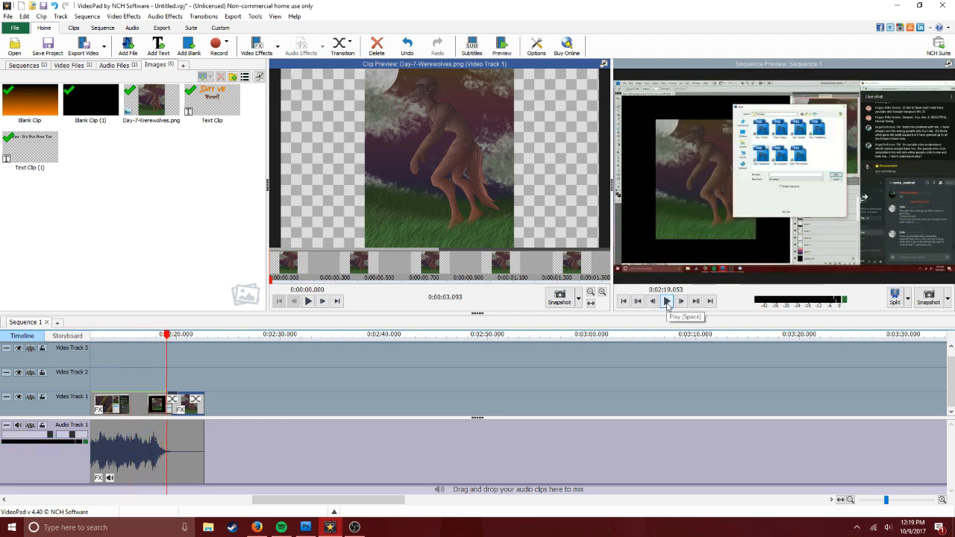
pyautogui.click(154, 349)
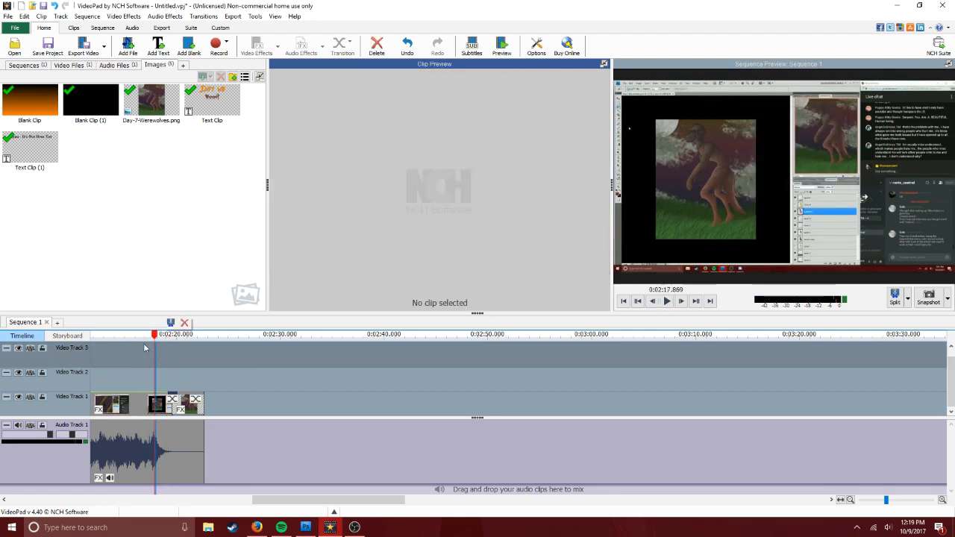
pyautogui.moveTo(145, 348)
pyautogui.mouseDown()
pyautogui.moveTo(171, 342)
pyautogui.moveTo(153, 339)
pyautogui.mouseUp()
pyautogui.moveTo(165, 408)
pyautogui.mouseDown()
pyautogui.moveTo(154, 410)
pyautogui.moveTo(183, 404)
pyautogui.moveTo(170, 403)
pyautogui.mouseUp()
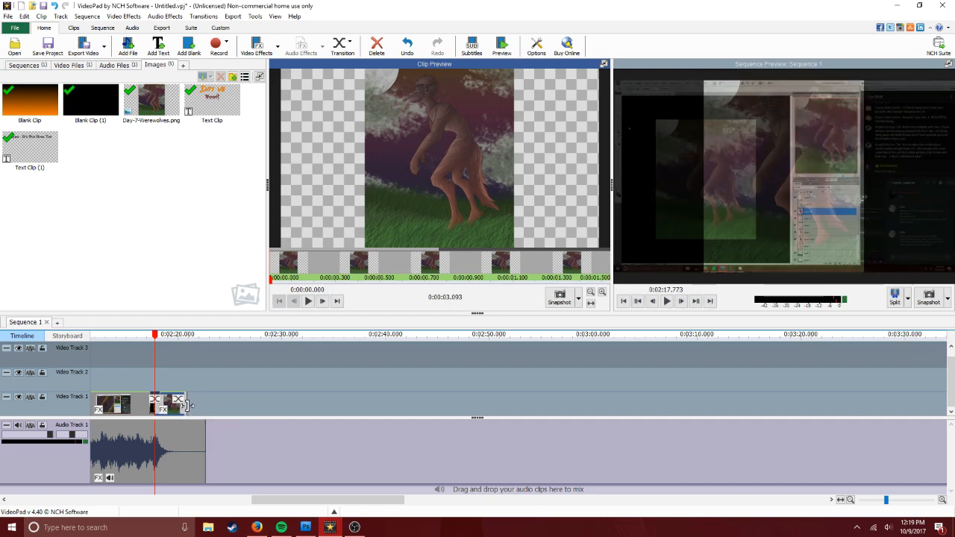
pyautogui.moveTo(204, 444); pyautogui.dragTo(187, 444)
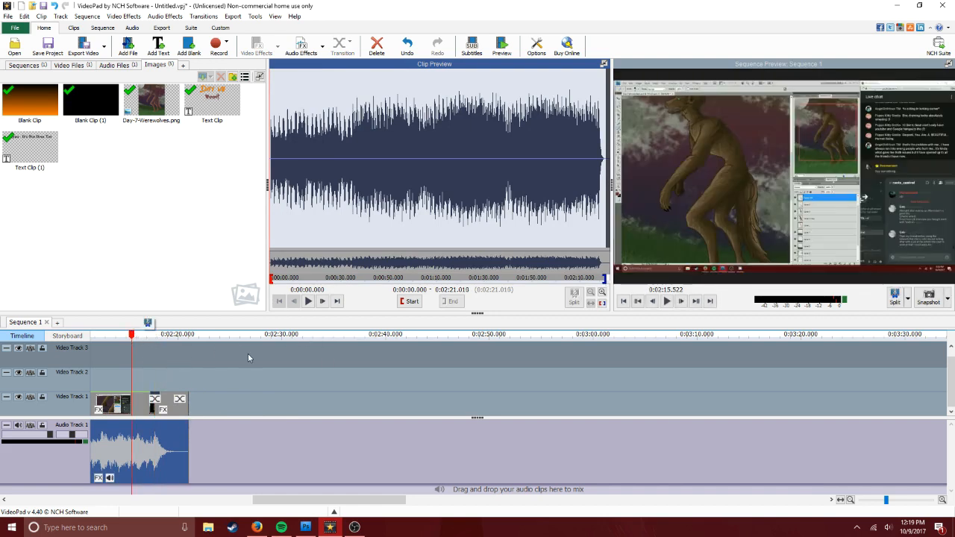
# Play the ending of the sequence to check the transition from the speedpaint into the werewolf image
pyautogui.click(666, 300)
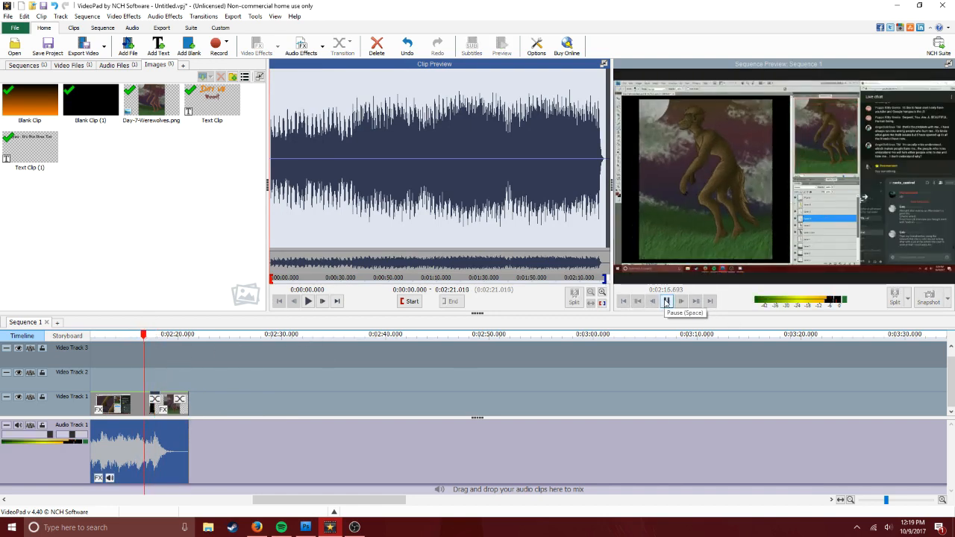
pyautogui.click(666, 301)
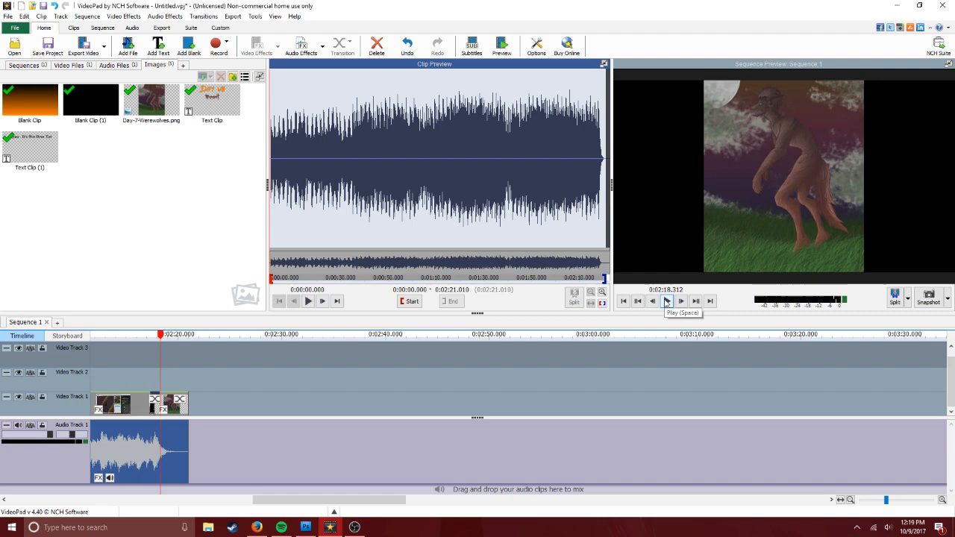
pyautogui.click(153, 334)
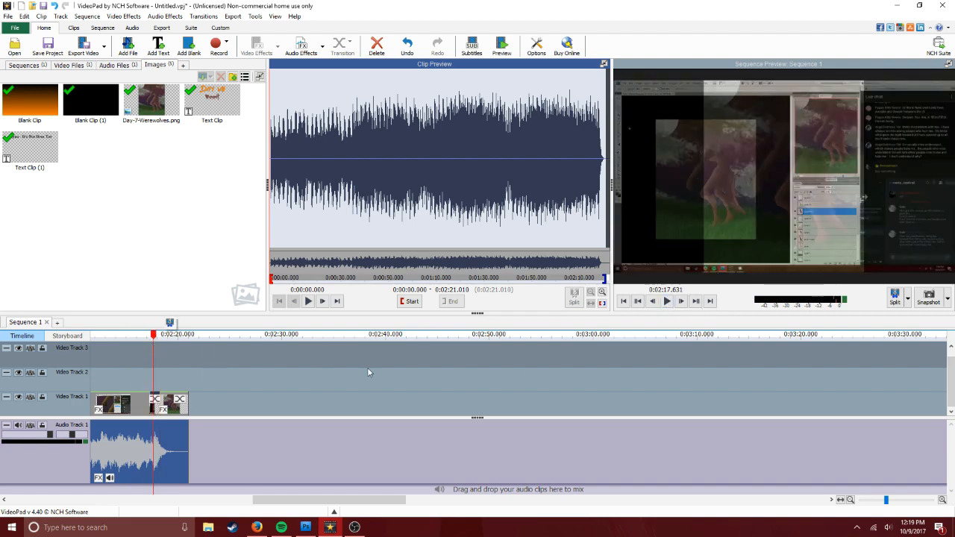
pyautogui.click(666, 301)
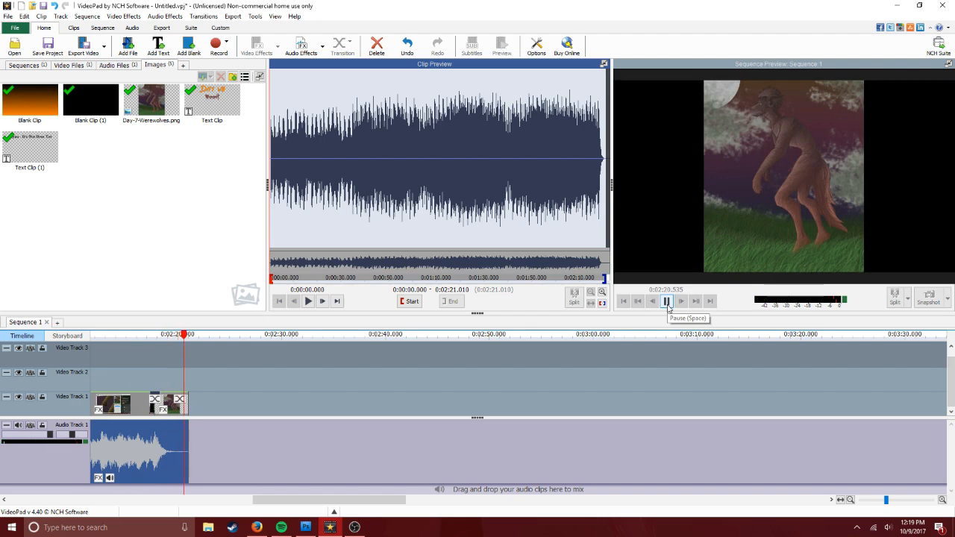
pyautogui.click(666, 301)
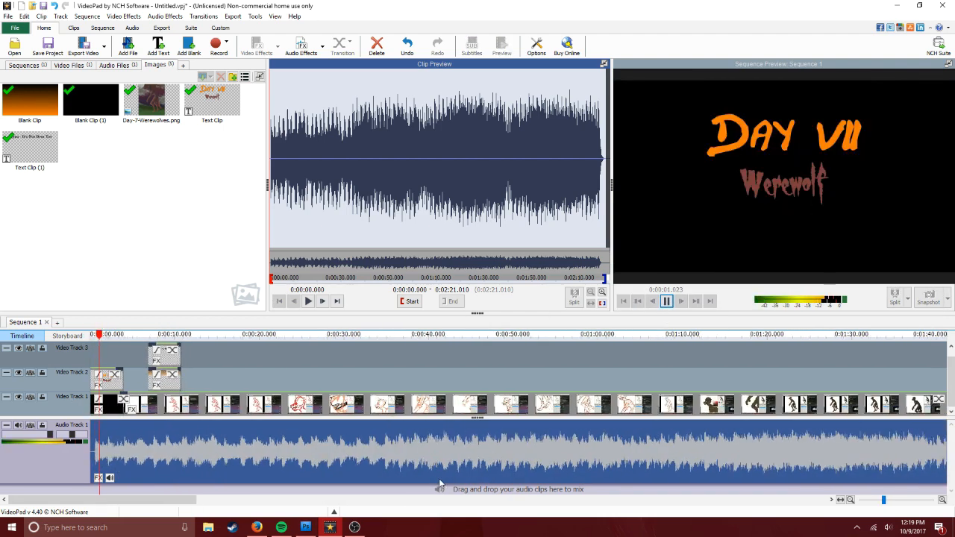
pyautogui.click(666, 301)
# Apply a fade transition to the end of the werewolf image on Video Track 1
pyautogui.moveTo(246, 499); pyautogui.dragTo(426, 507)
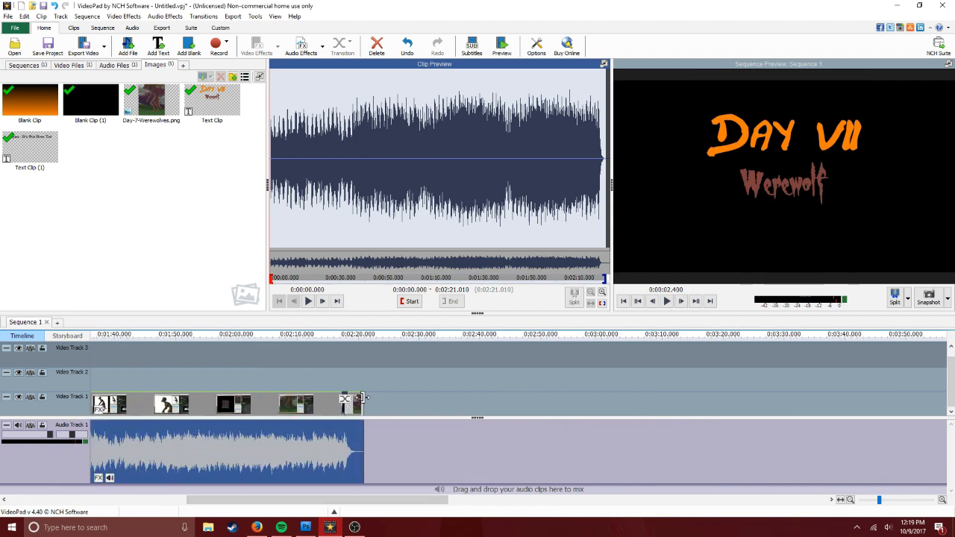
pyautogui.scroll(3, 358, 401)
pyautogui.click(373, 400)
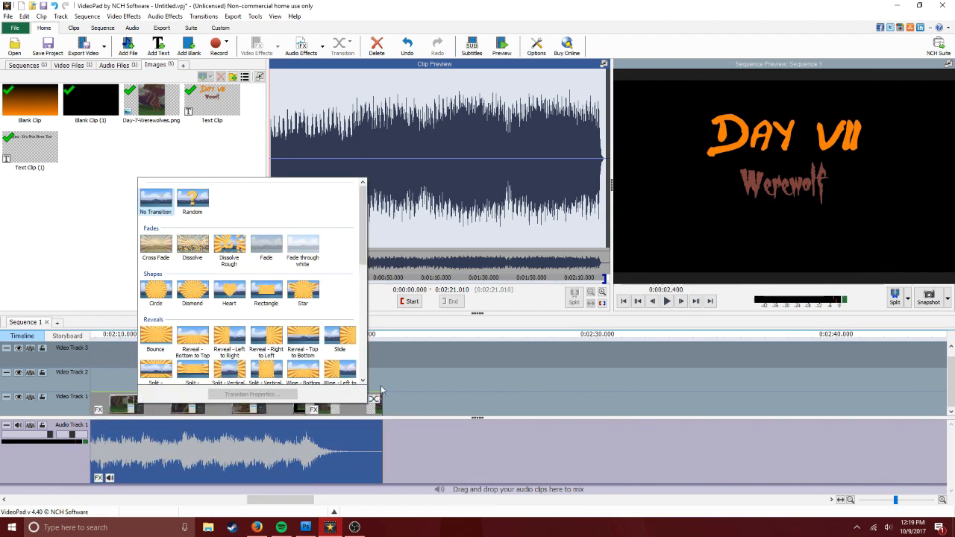
pyautogui.click(288, 261)
pyautogui.scroll(-5, 387, 462)
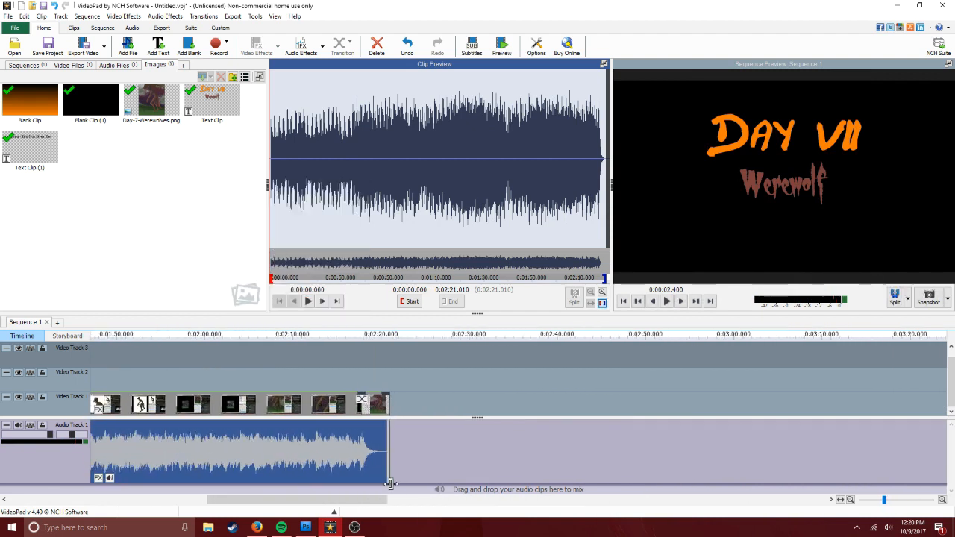
# Play the opening of the sequence to check the title, song credit and start of the speedpaint
pyautogui.scroll(-3, 387, 489)
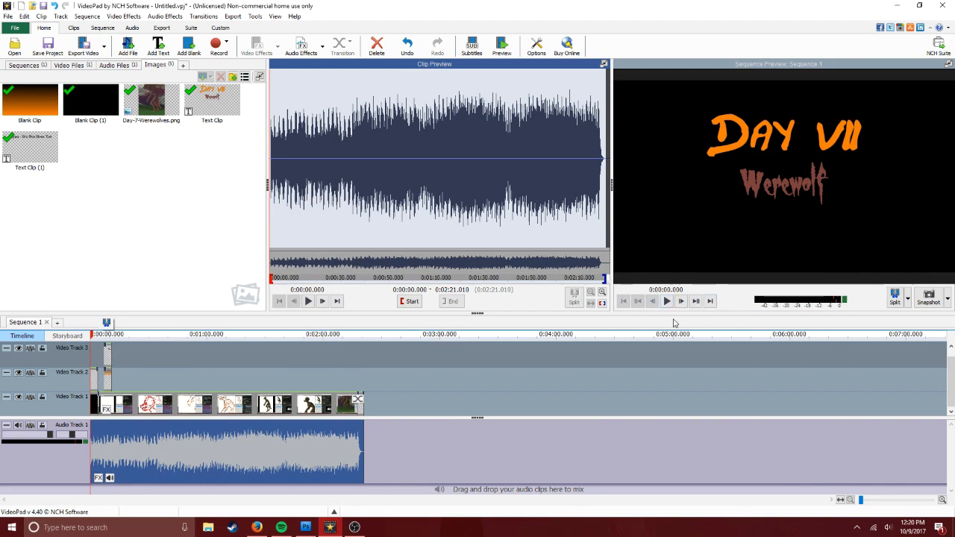
pyautogui.click(666, 301)
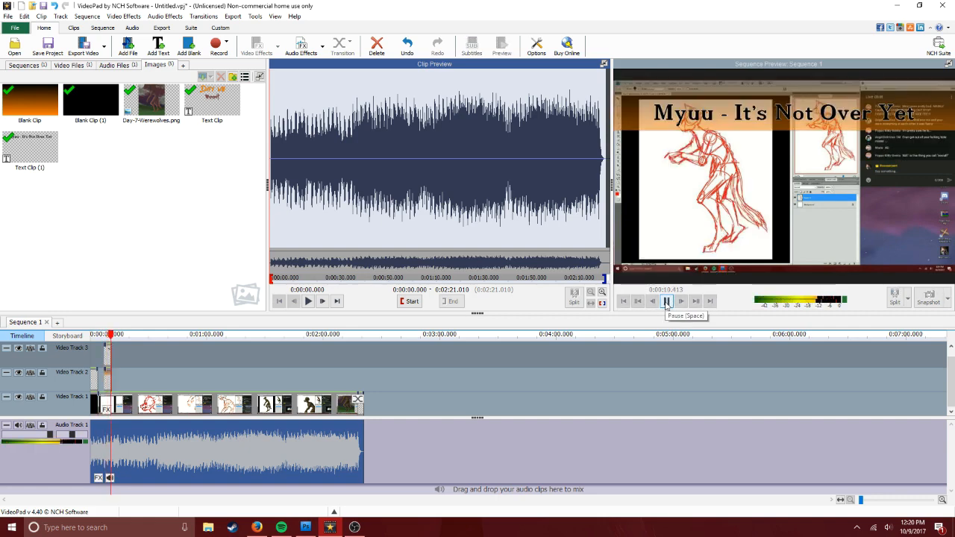
pyautogui.click(666, 301)
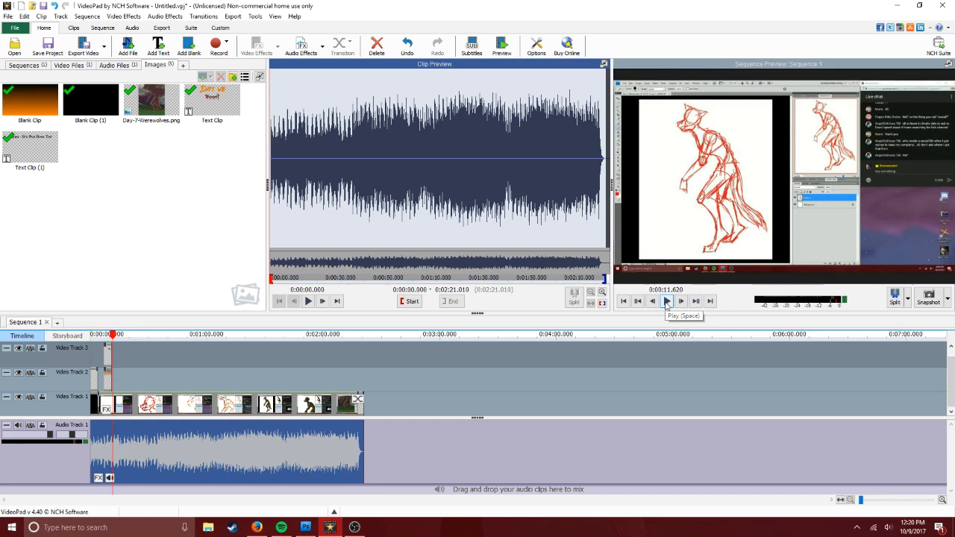
# Set up a video export to a computer file named Day 7 Werewolf in the Videos folder
pyautogui.click(79, 55)
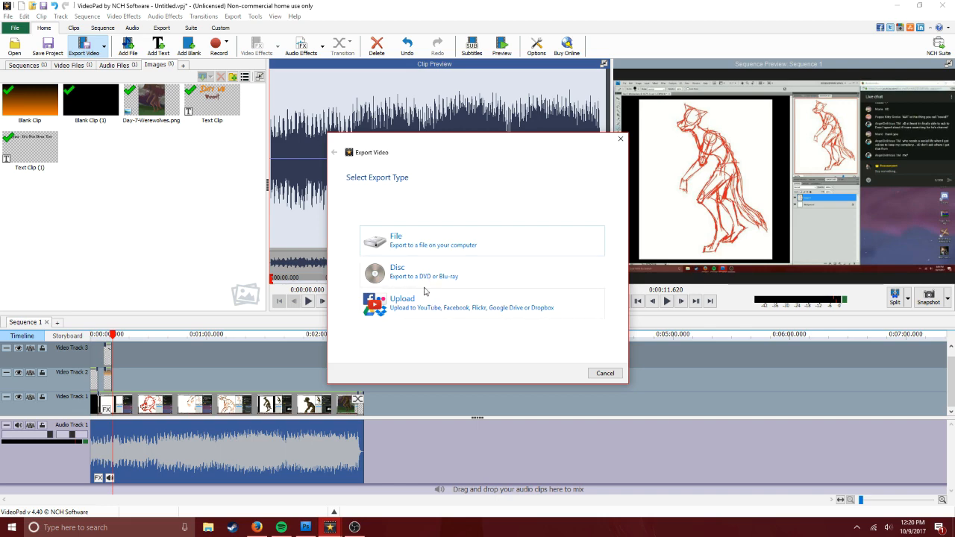
pyautogui.click(413, 249)
pyautogui.click(414, 222)
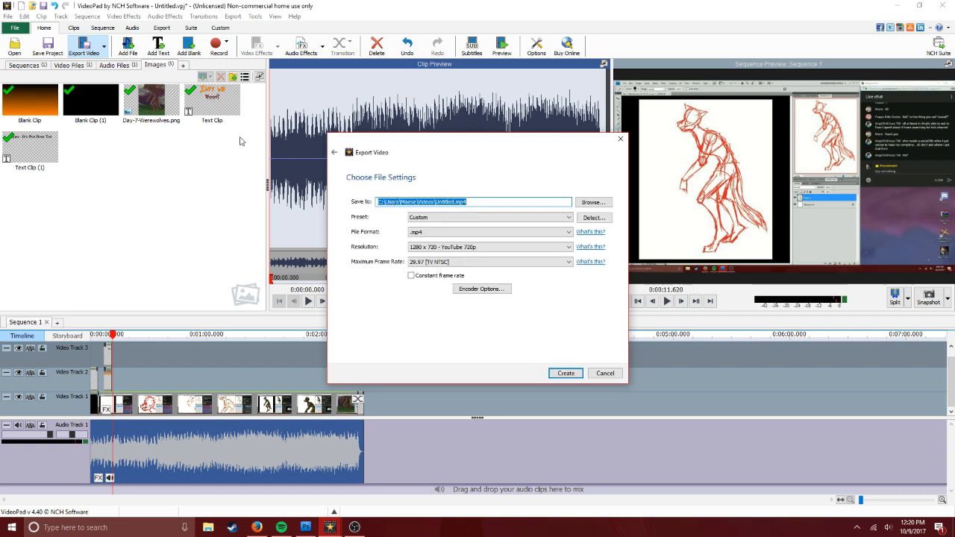
pyautogui.click(456, 202)
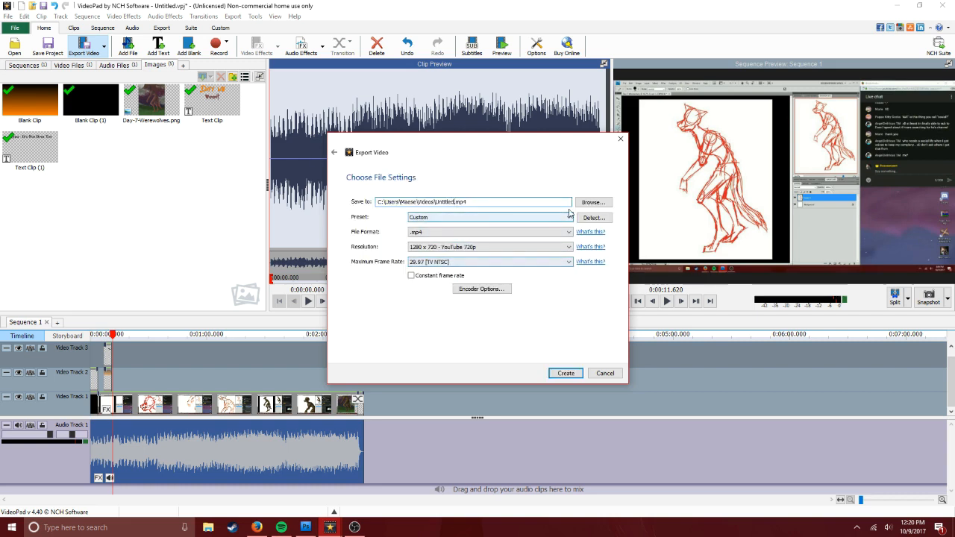
pyautogui.click(590, 203)
pyautogui.doubleClick(555, 242)
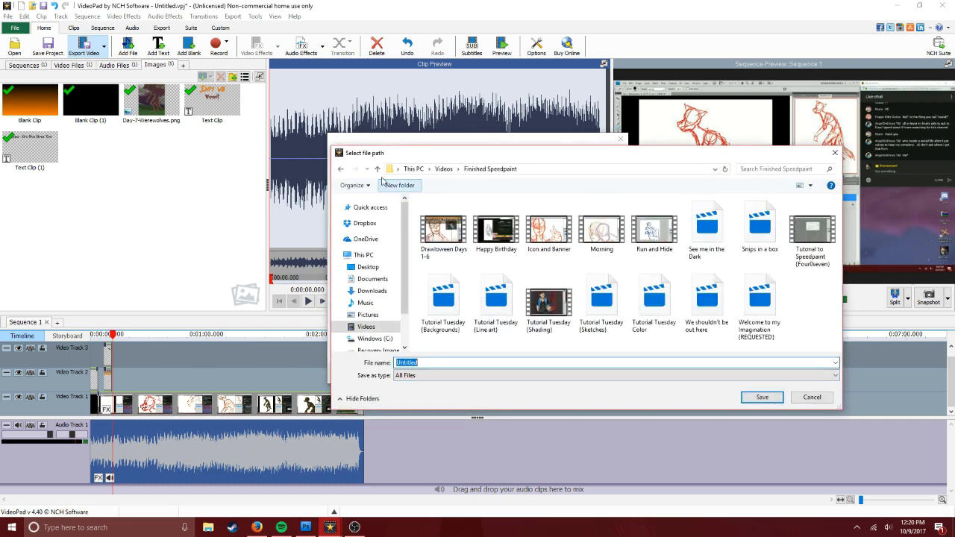
pyautogui.click(341, 169)
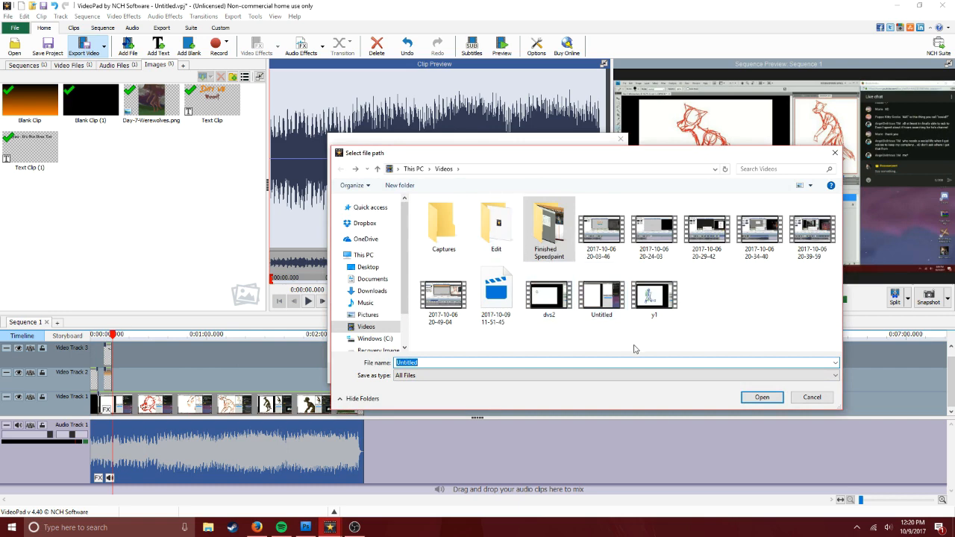
pyautogui.press('BackSpace')
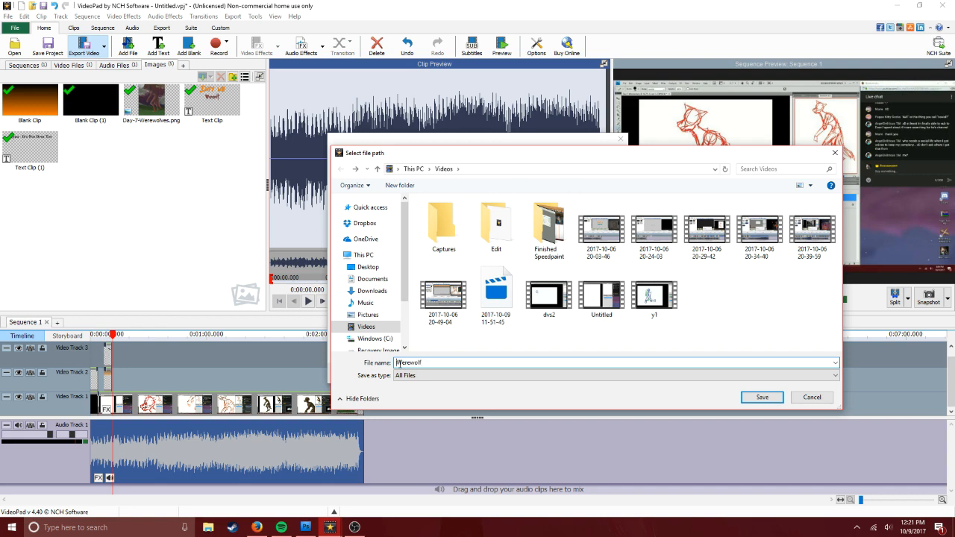
pyautogui.write('Day 7')
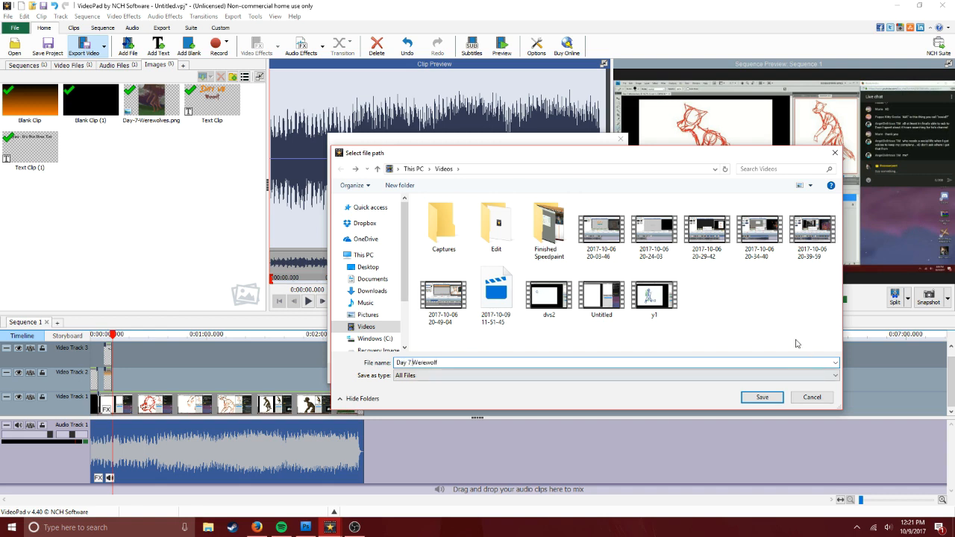
pyautogui.click(762, 397)
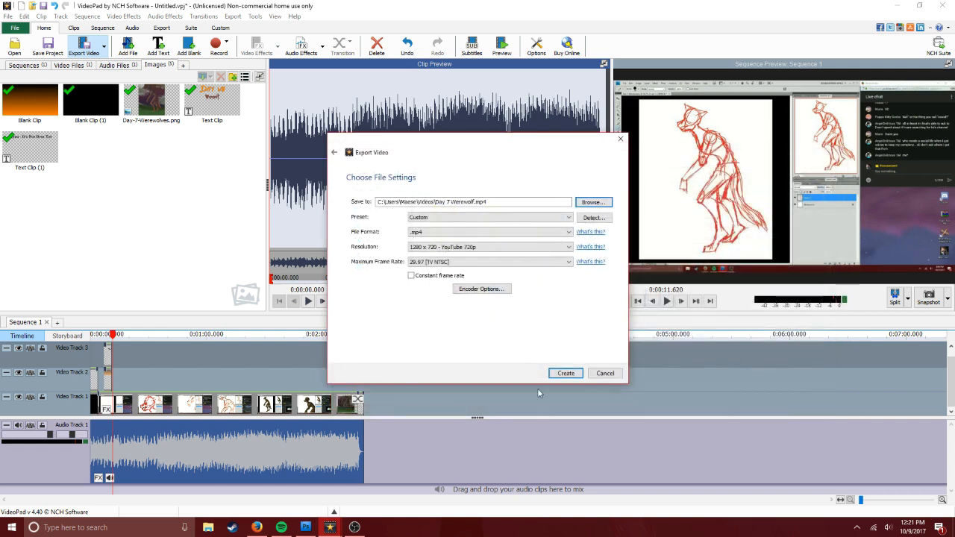
# Start exporting the sequence as a 1280 x 720 MP4 with a 29.97 maximum frame rate
pyautogui.click(556, 373)
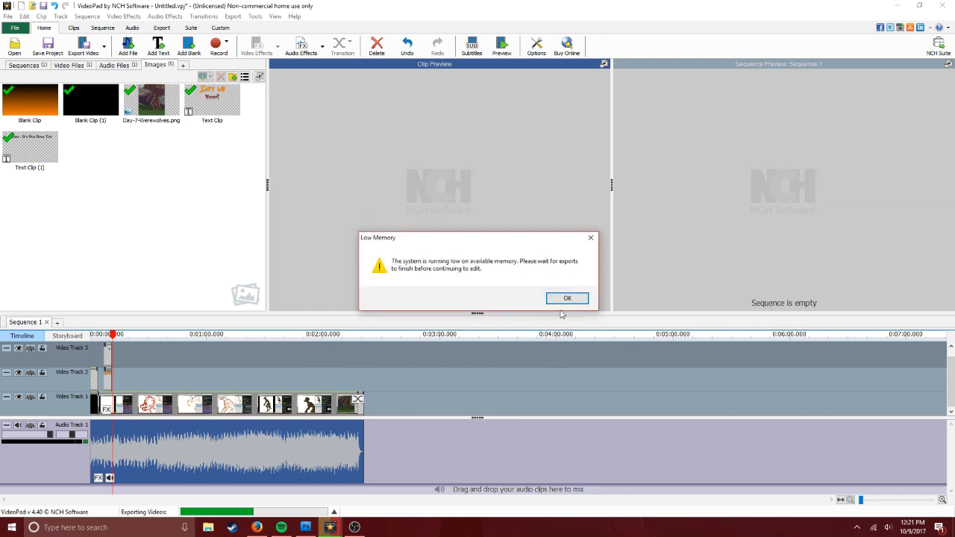
pyautogui.click(567, 298)
pyautogui.click(549, 244)
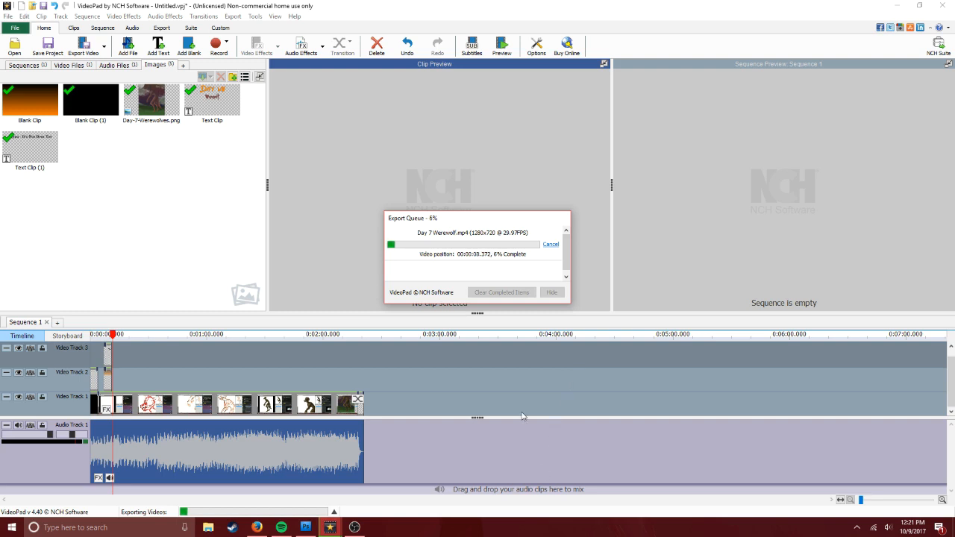
pyautogui.click(354, 527)
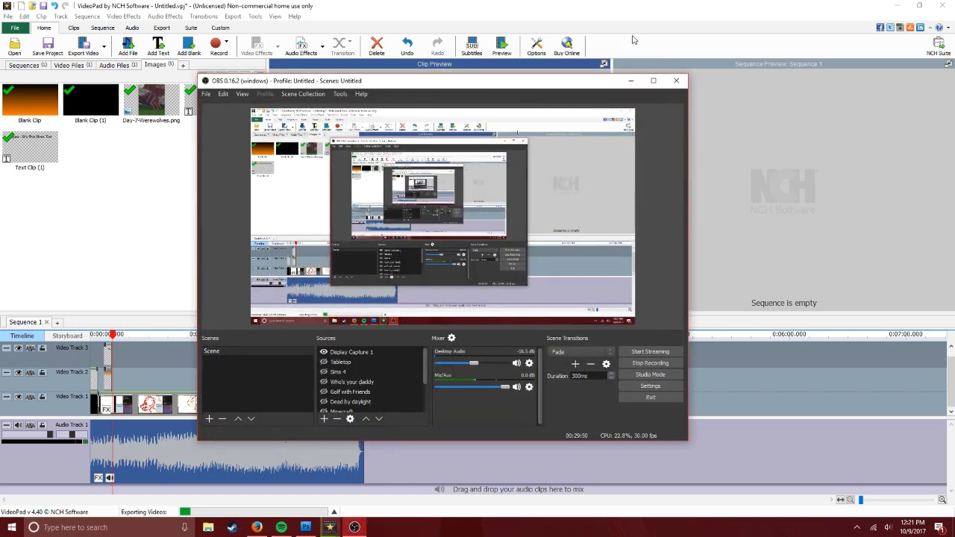
pyautogui.click(630, 82)
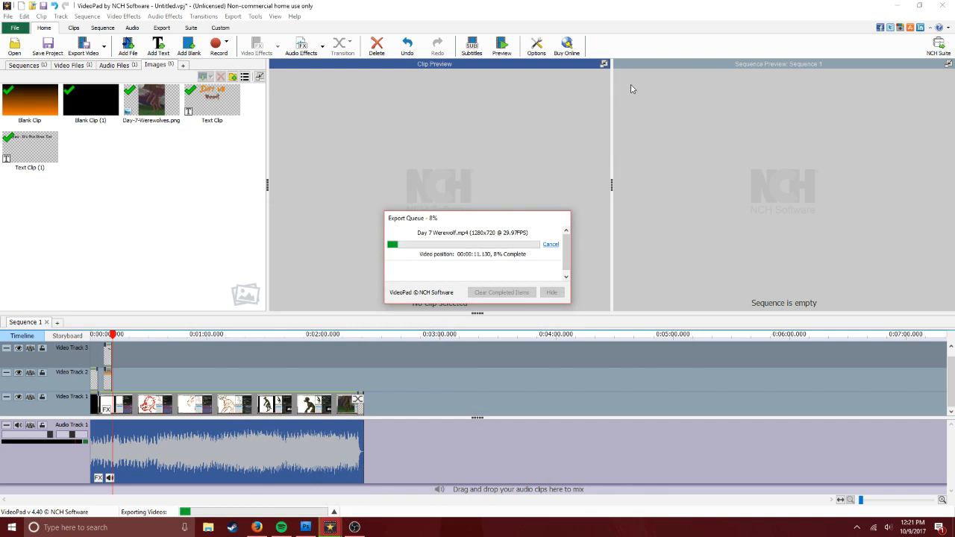